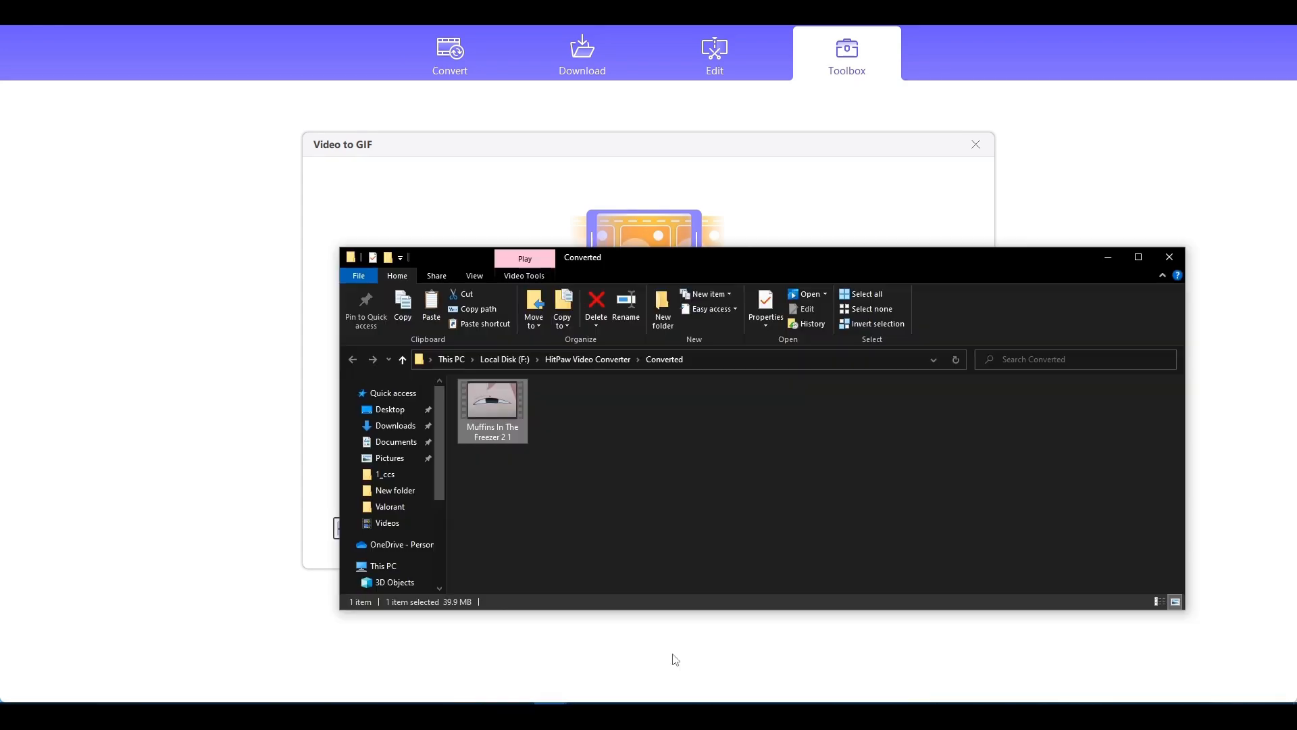
- Load Muffins In The Freezer 2 1.mp4 into Video to GIF and set the clip range from 00:00:11.400 to about 00:00:12.392
drag(629, 257, 782, 300)
drag(646, 452, 438, 294)
drag(827, 306, 762, 348)
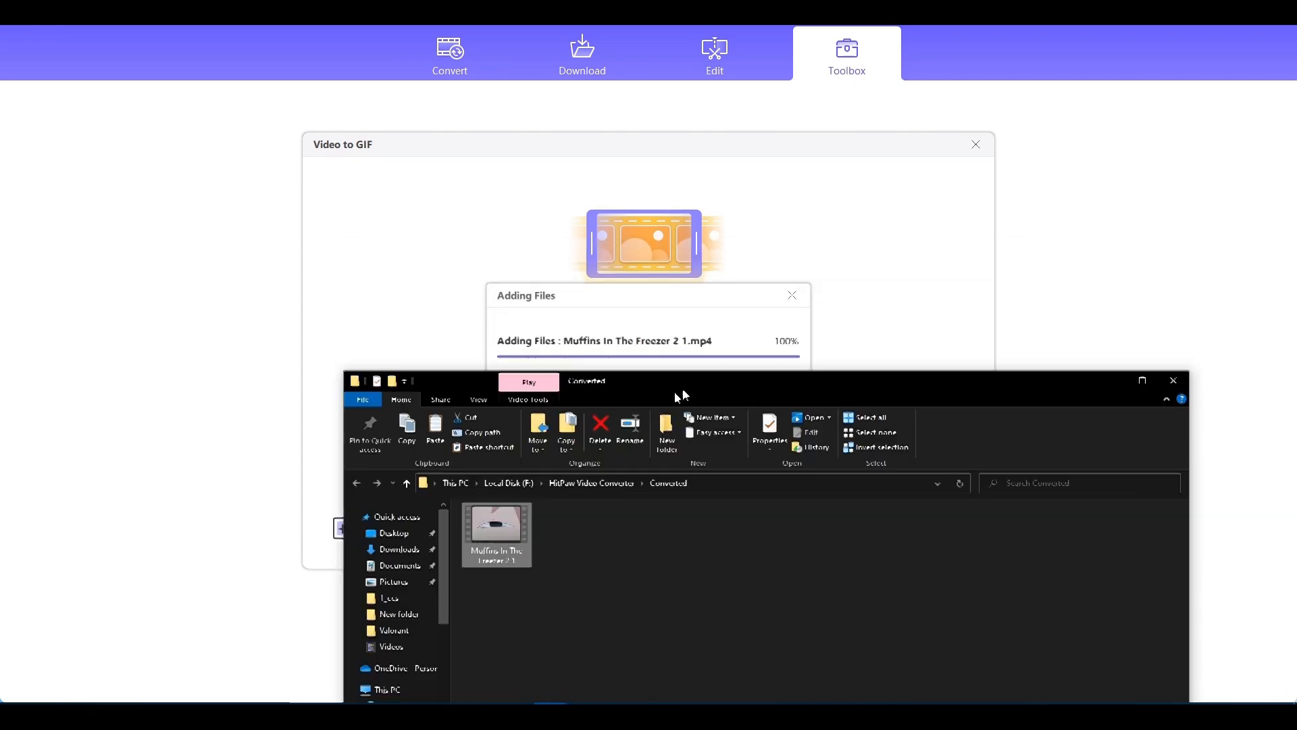
drag(446, 525, 821, 496)
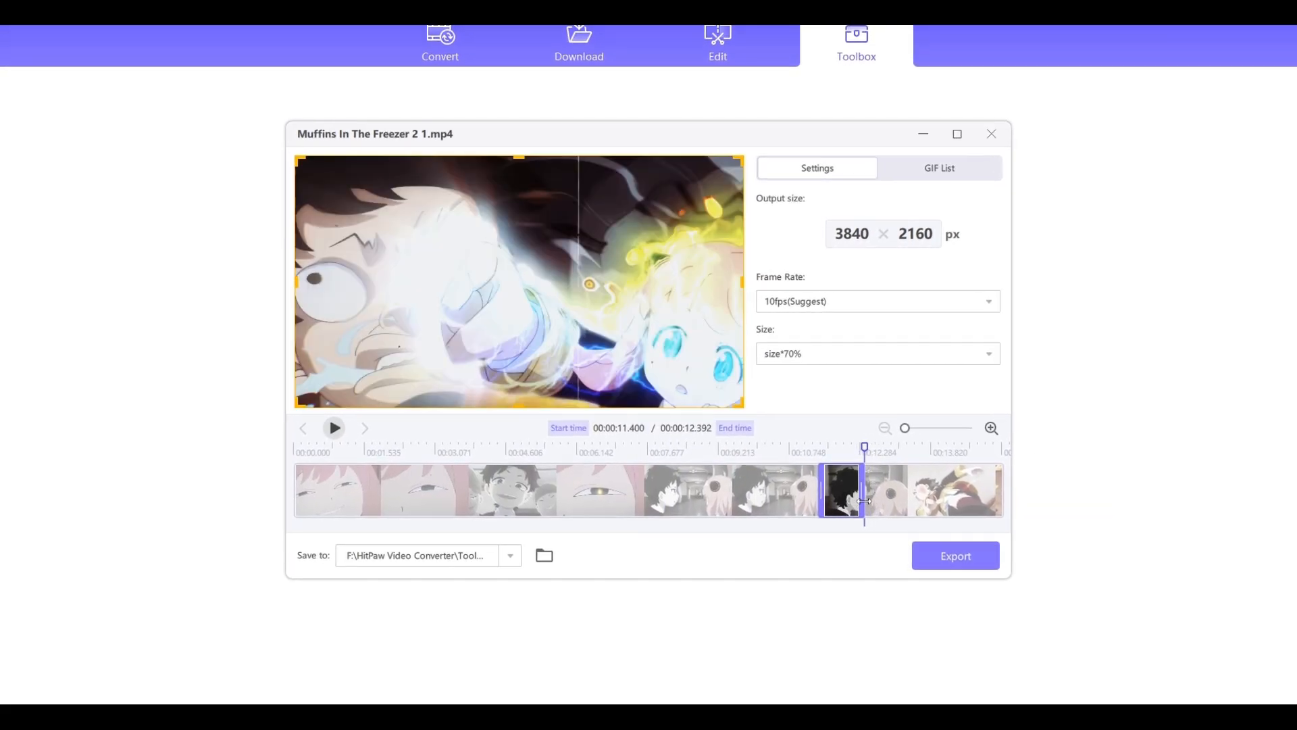
- Export the selected clip as a GIF at the suggested 10 fps and open the resulting file
click(856, 356)
click(838, 302)
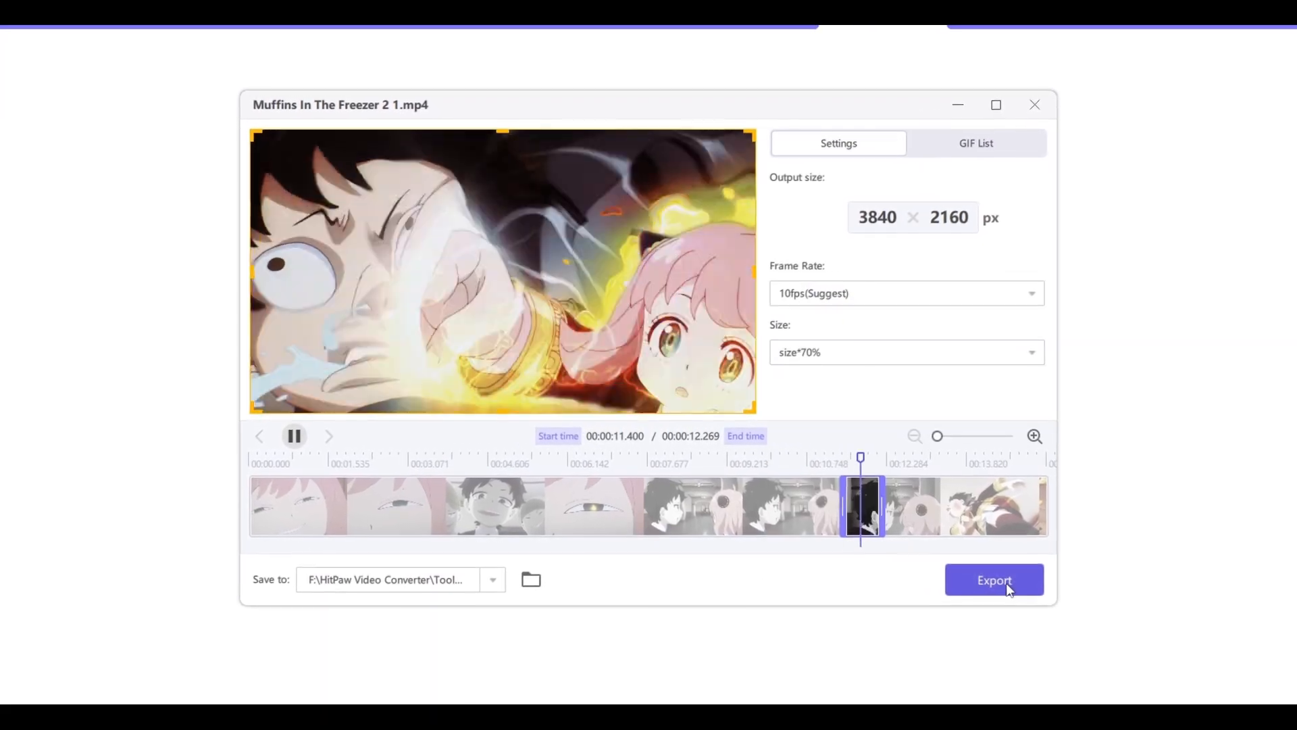
click(1007, 585)
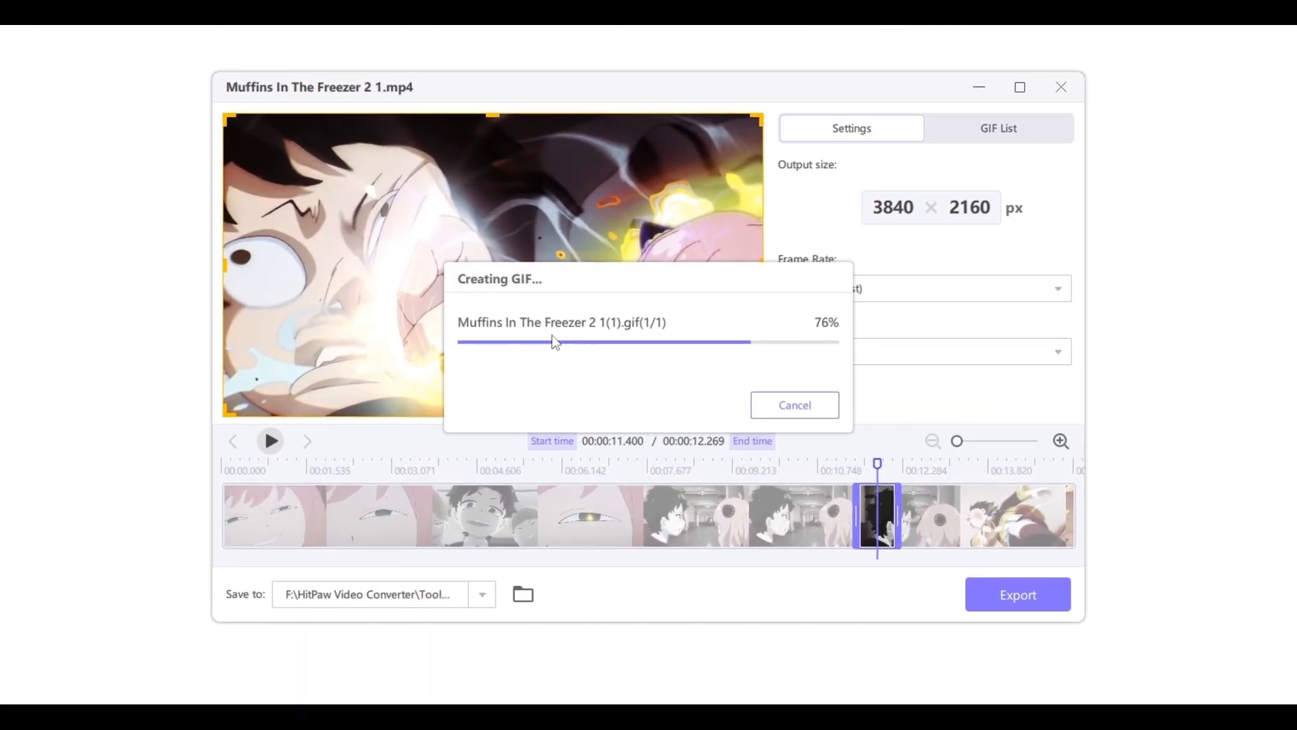
double_click(415, 181)
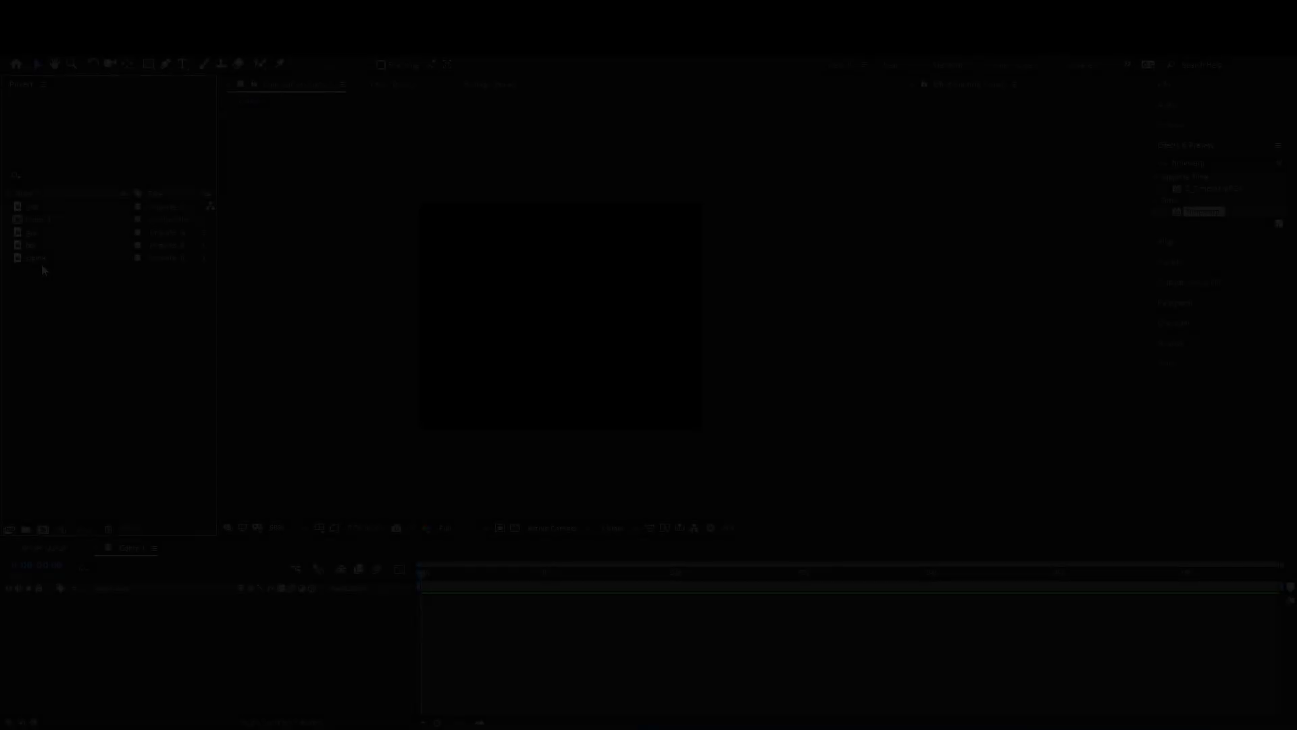
- Switch to After Effects, add the 2nd image to Comp 1 and scale it to 45%
click(42, 261)
click(36, 234)
click(38, 247)
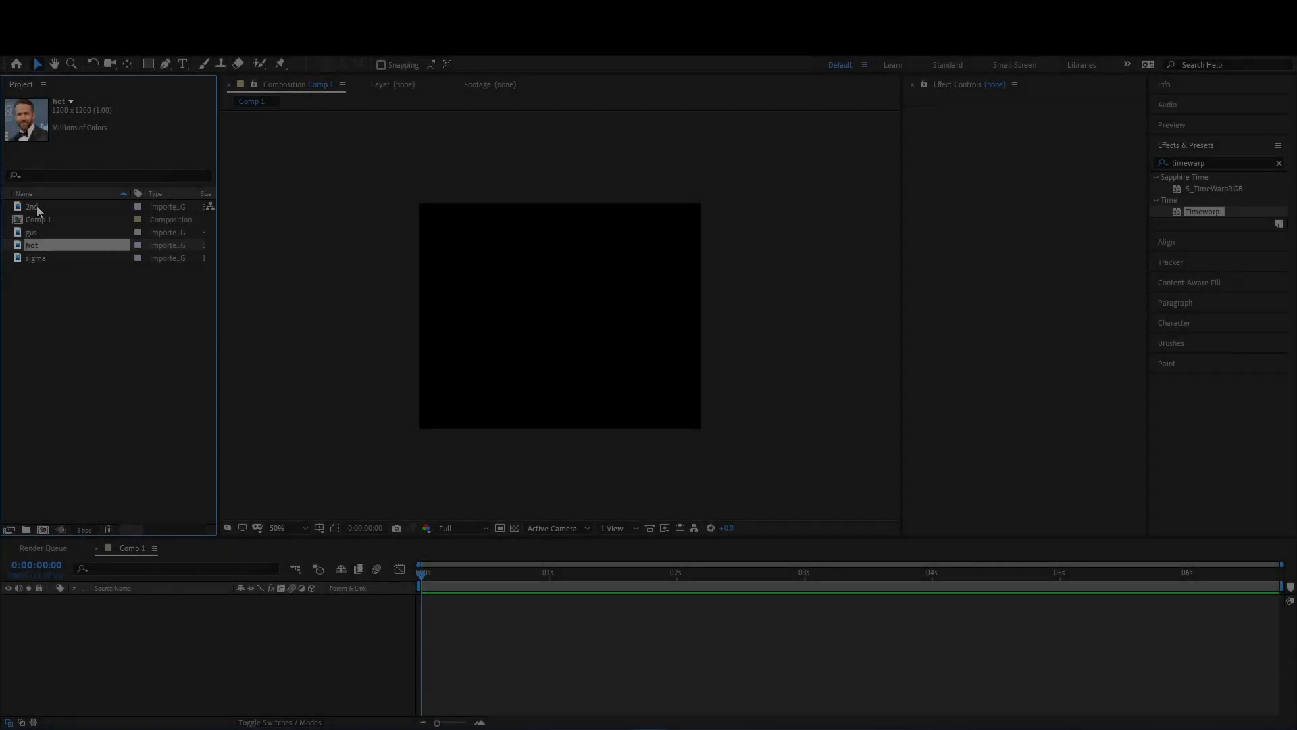
drag(37, 211, 449, 600)
key(s)
drag(243, 611, 219, 610)
scroll(524, 407, up, 2)
scroll(525, 406, down, 1)
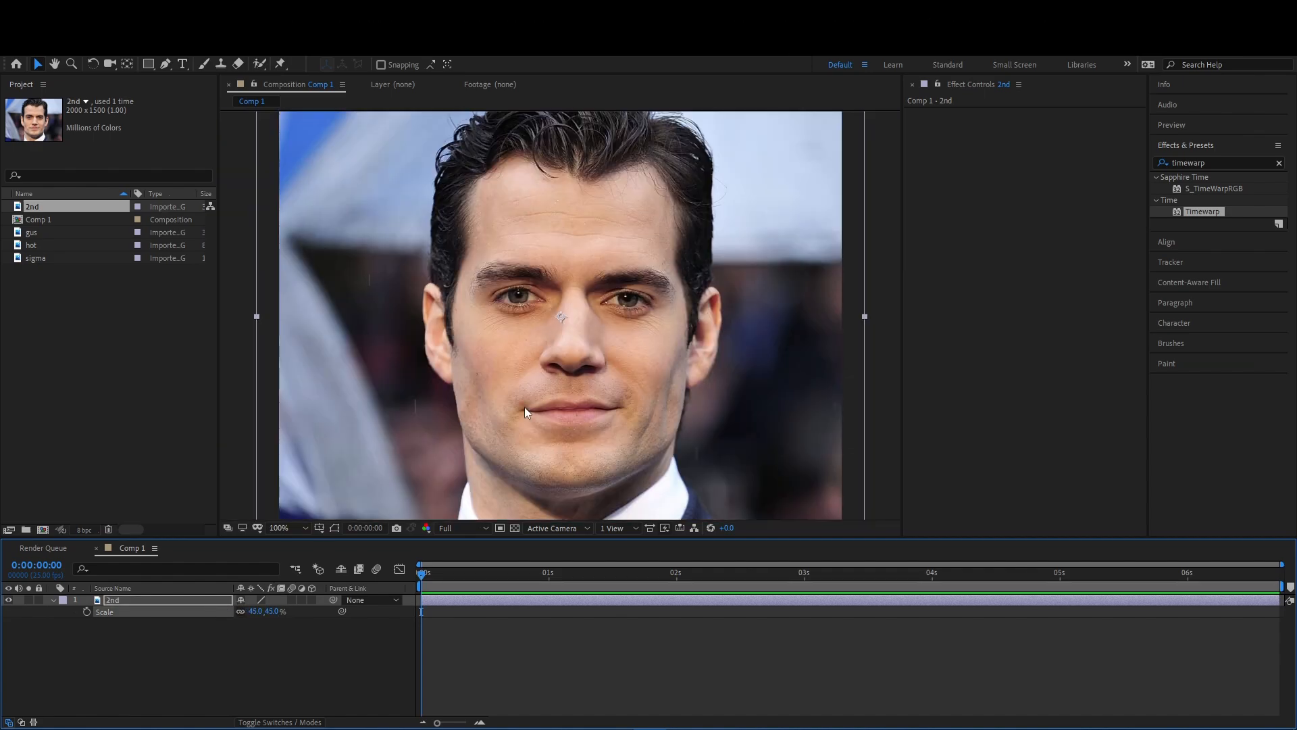
scroll(525, 410, down, 1)
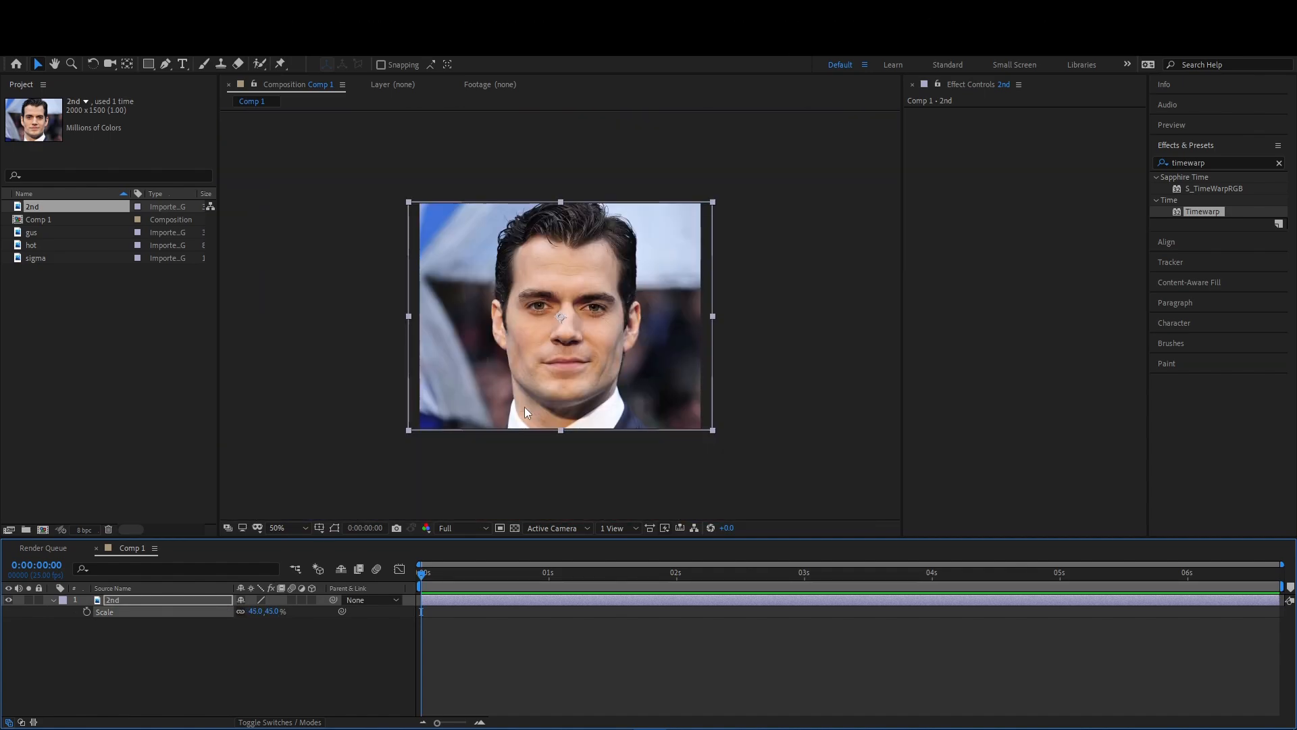
- Add the sigma image to the Comp 1 timeline above the 2nd layer
click(32, 233)
click(39, 244)
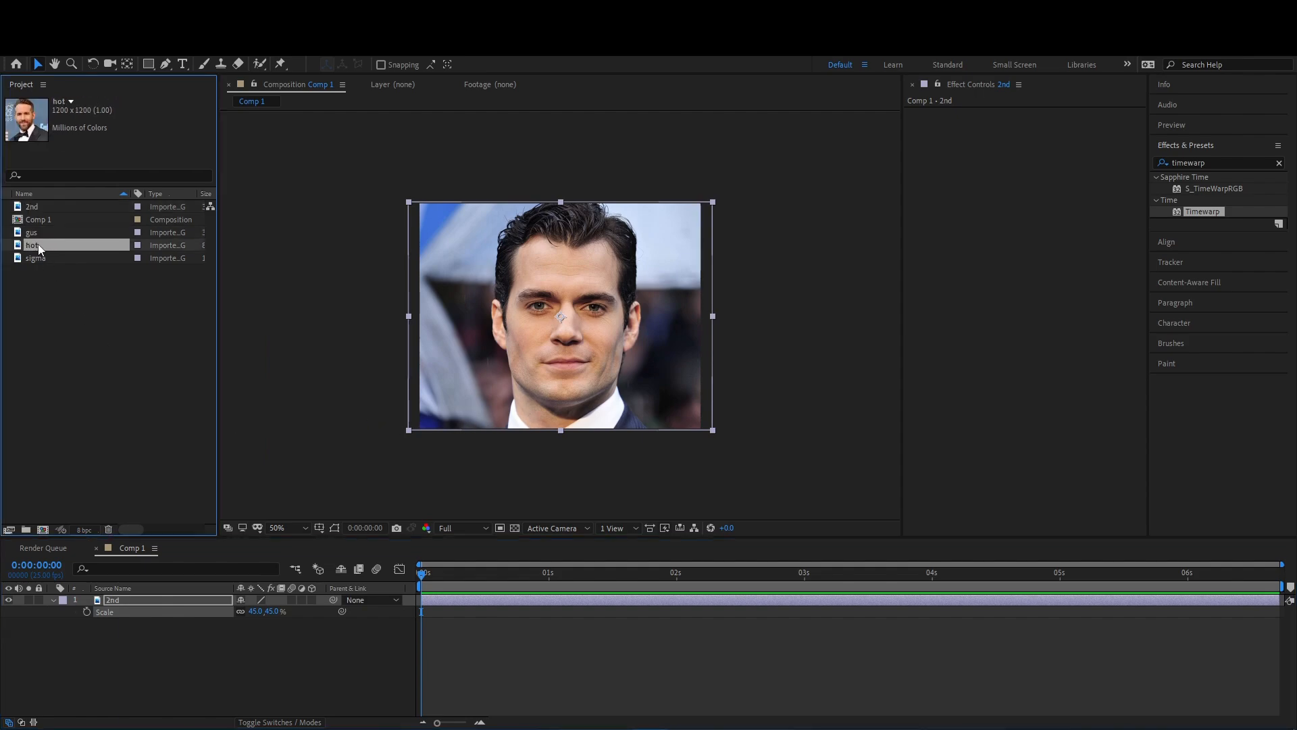
click(39, 256)
drag(38, 256, 455, 601)
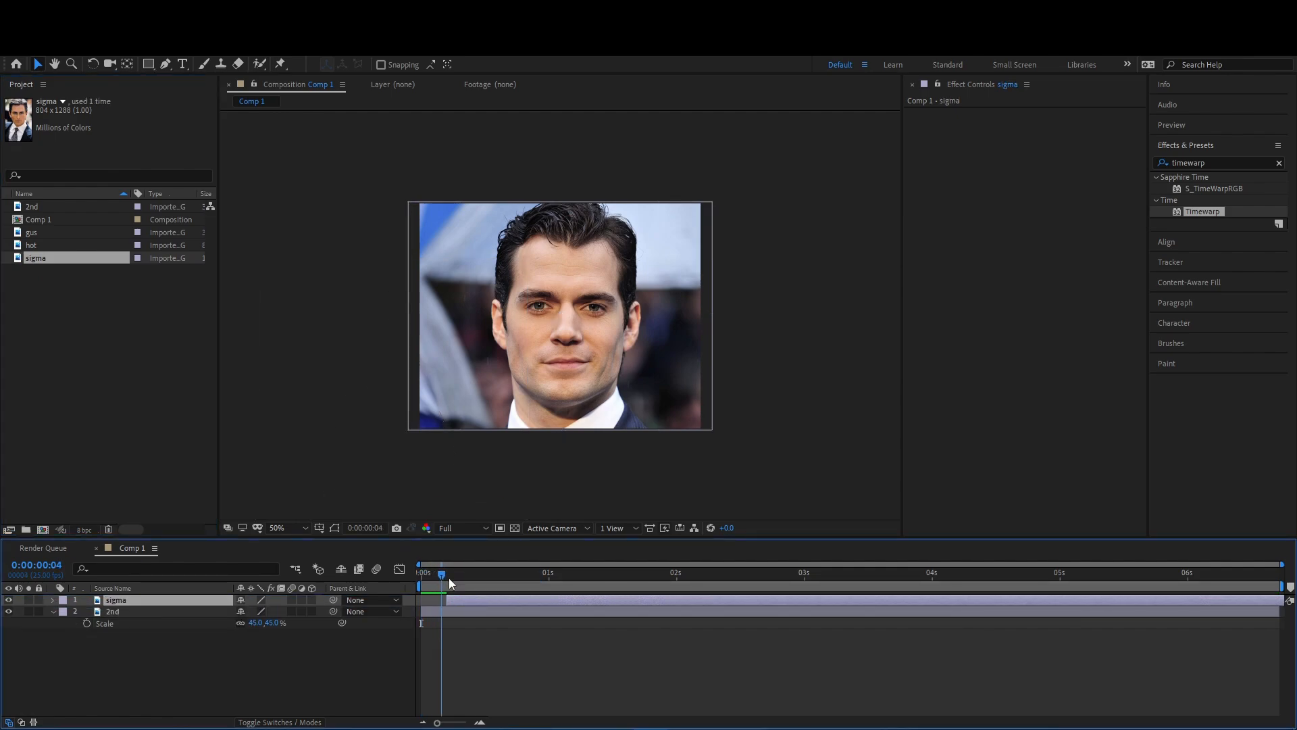
- Trim the 2nd layer to end at frame 10 and move the start of the sigma layer to frame 20
mouse_move(456, 598)
mouse_down()
mouse_move(492, 609)
mouse_move(477, 593)
mouse_move(428, 611)
mouse_move(456, 613)
mouse_up()
click(436, 575)
click(456, 613)
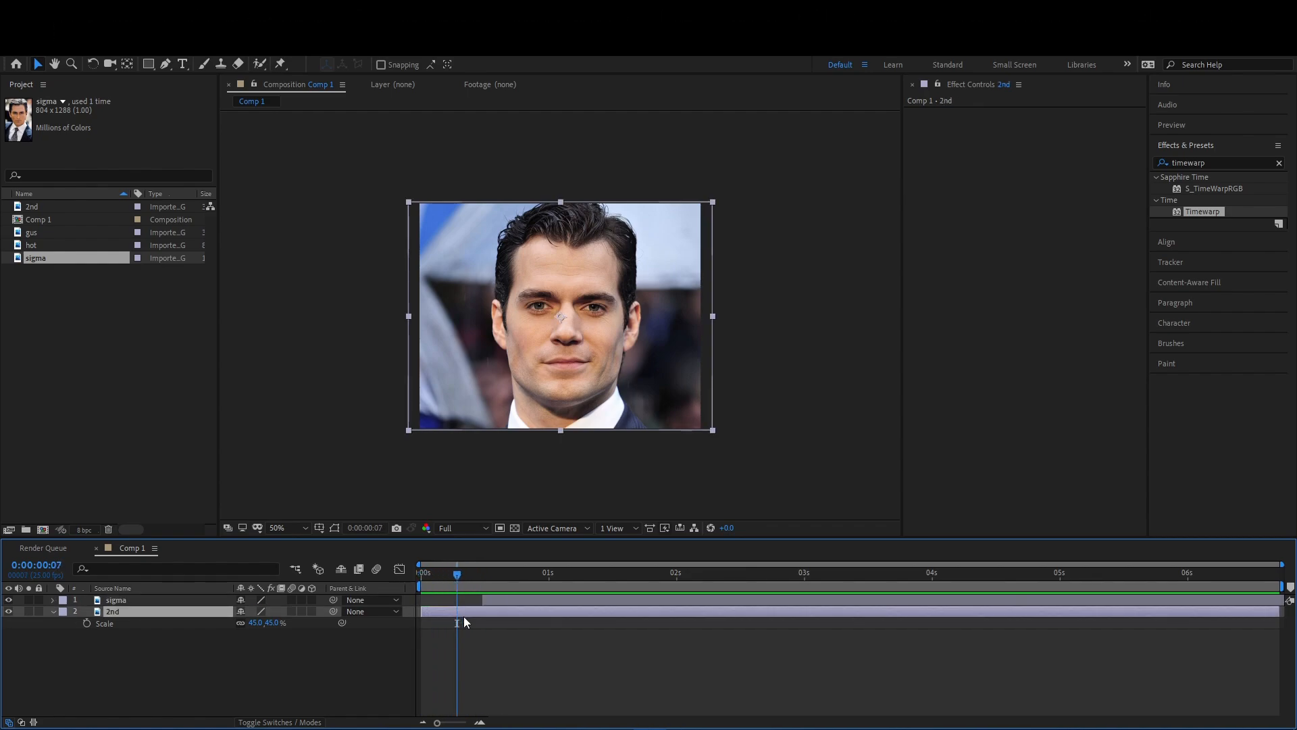
key(ctrl+shift+d)
key(Delete)
drag(456, 576, 545, 599)
key(shift+Page_Down)
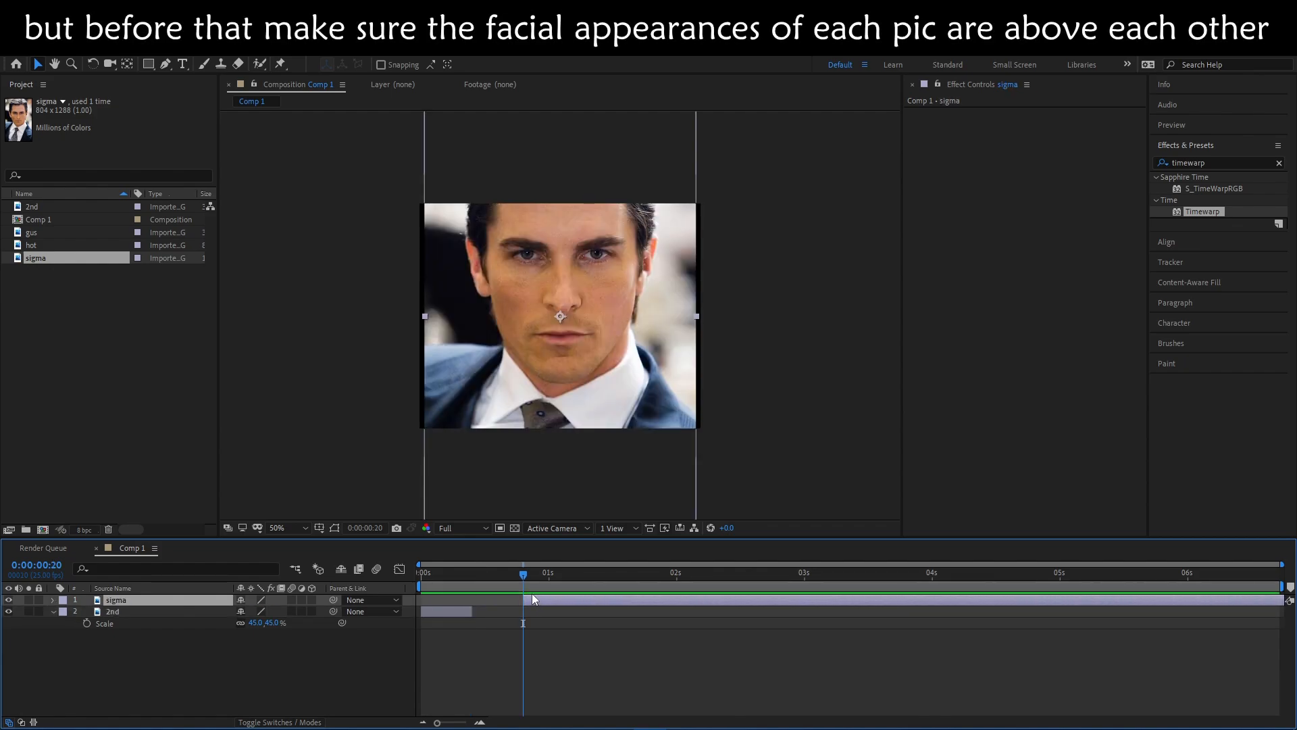
- Overlap the sigma layer with 2nd, lower its opacity to 66% and move it so the eyes of both faces line up
drag(542, 599, 477, 598)
click(457, 575)
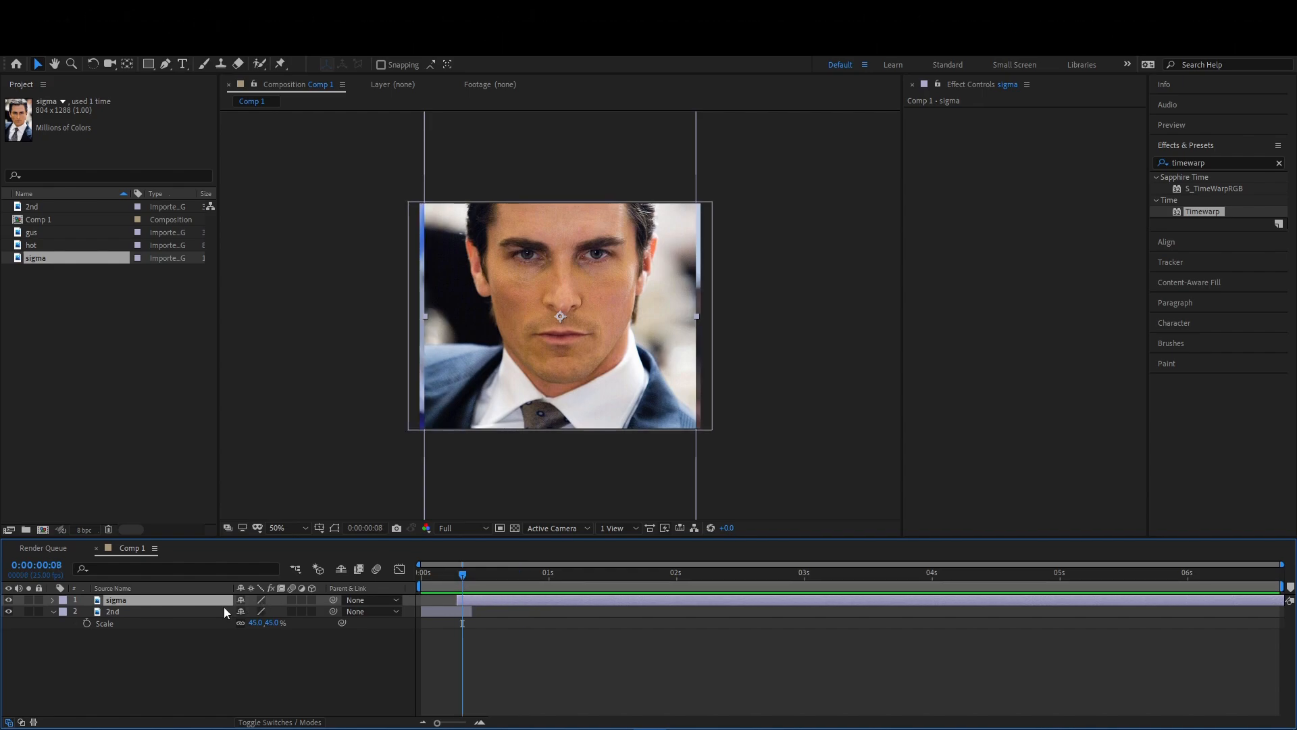
key(t)
drag(239, 612, 216, 612)
scroll(528, 436, up, 2)
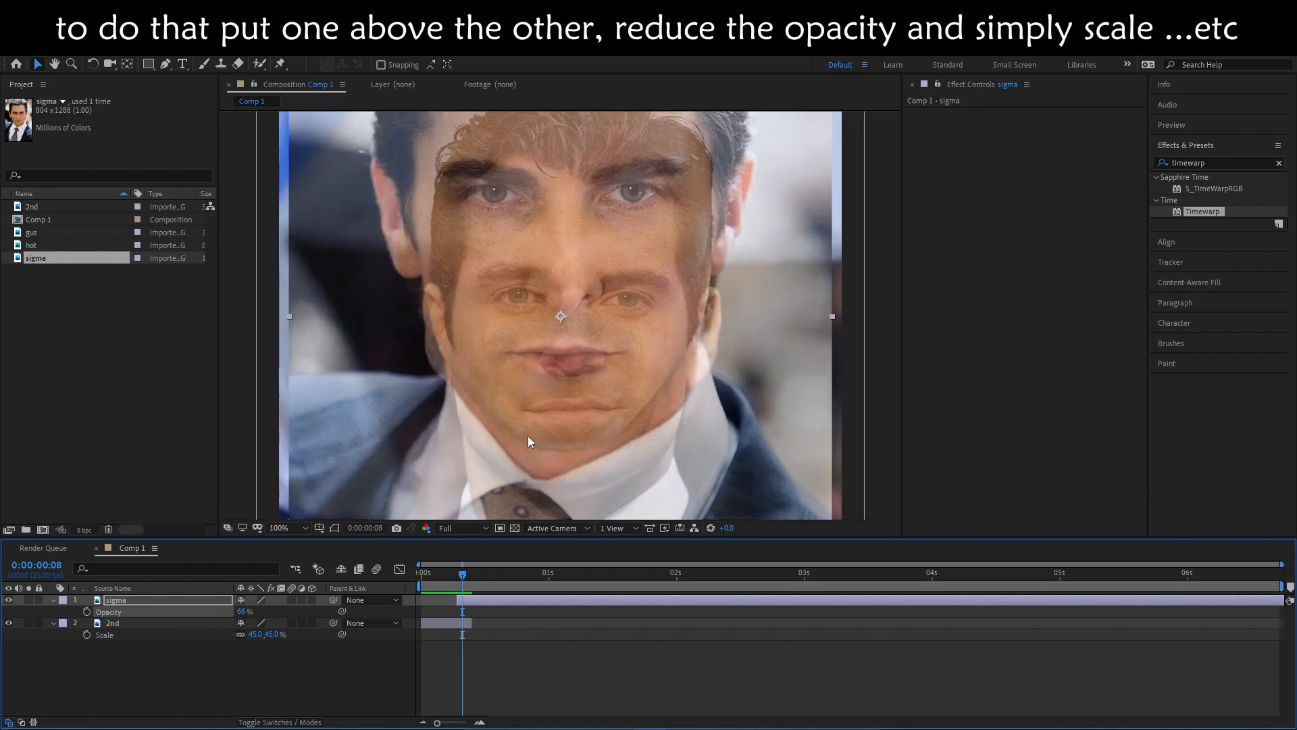
drag(566, 496, 577, 506)
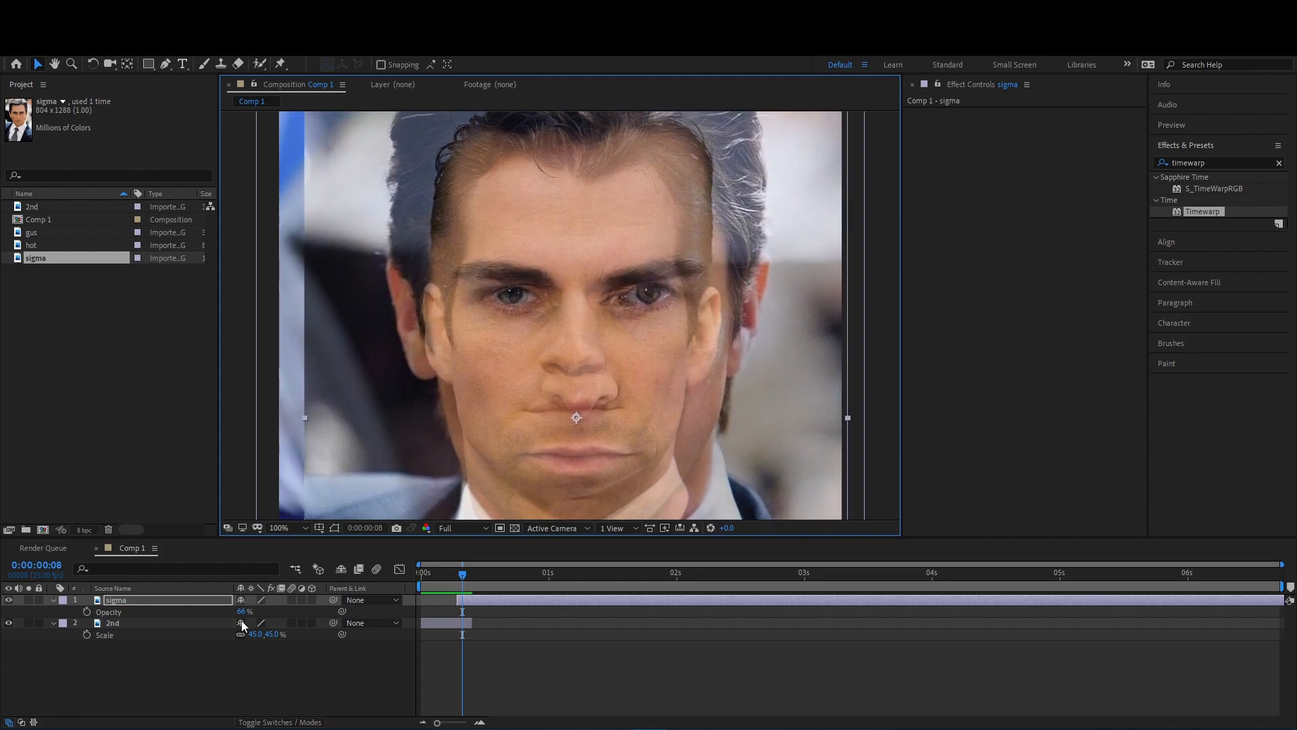
- Match the face sizes by scaling the 2nd layer to 63%, and restore the sigma layer's opacity to 100%
key(s)
drag(257, 611, 264, 611)
drag(492, 420, 492, 433)
drag(260, 635, 215, 615)
click(149, 600)
key(t)
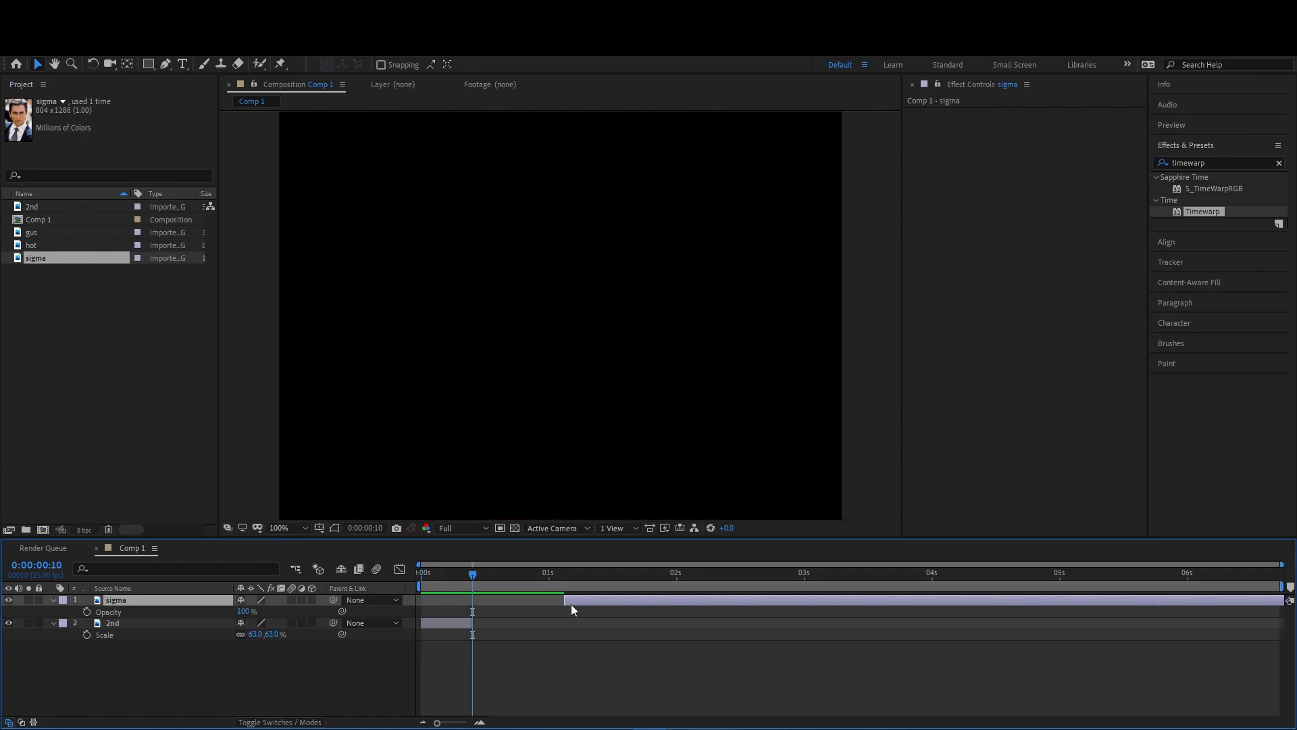
- Add the hot image above sigma, align its face over sigma's, and start it at 0:00:01:05 with 100% opacity
click(31, 248)
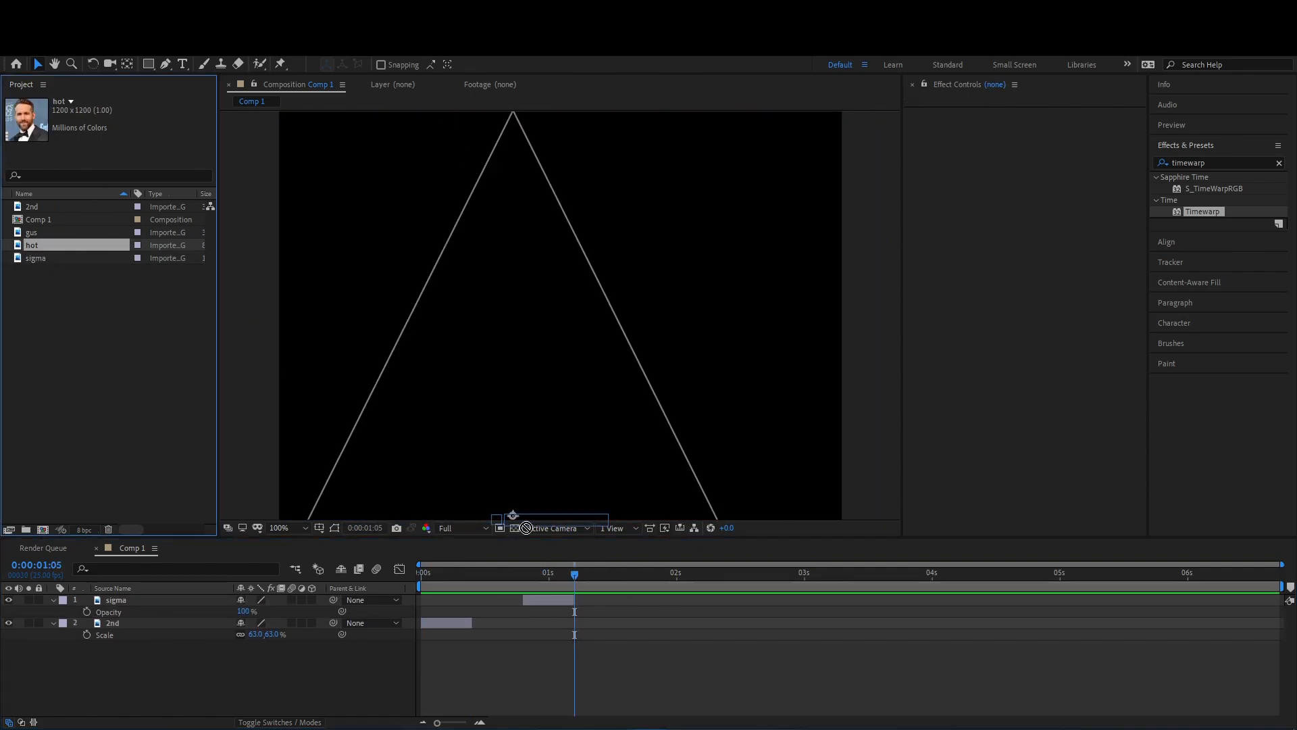
drag(30, 247, 565, 600)
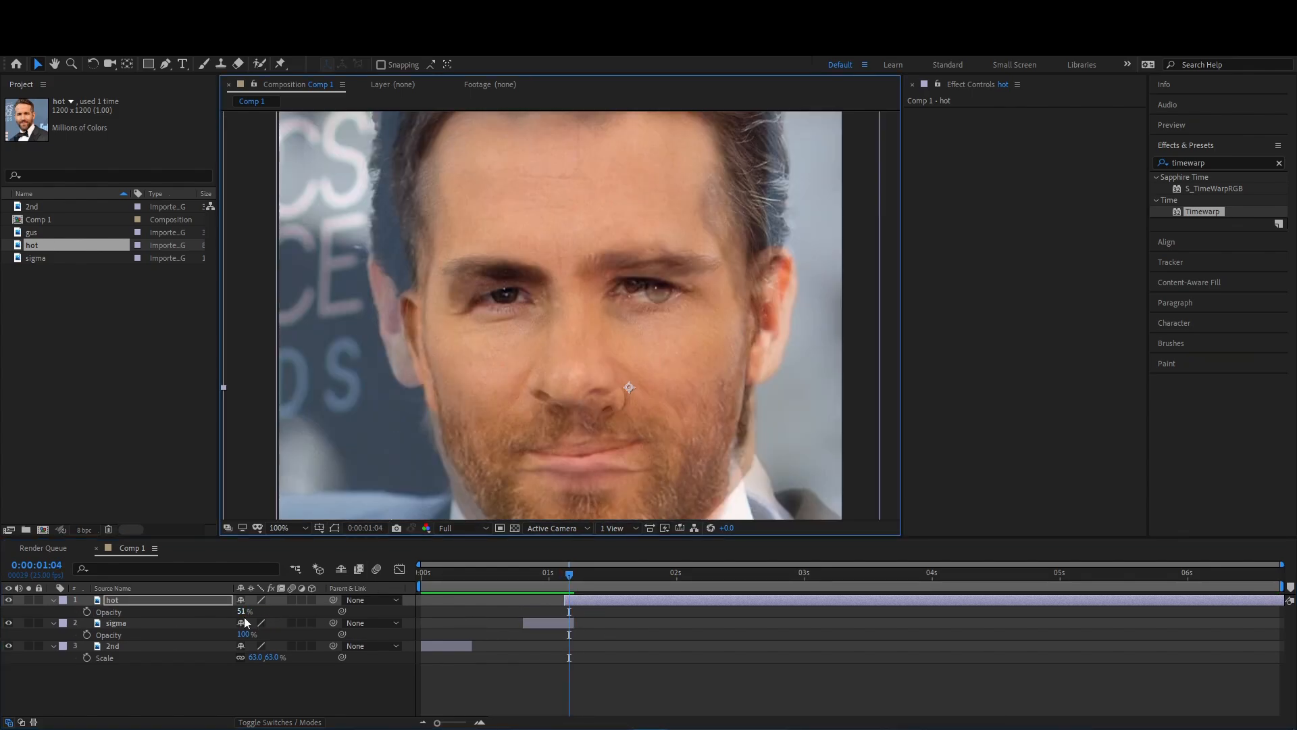
drag(255, 611, 260, 613)
key(t)
drag(585, 604, 594, 602)
key(shift+Page_Down)
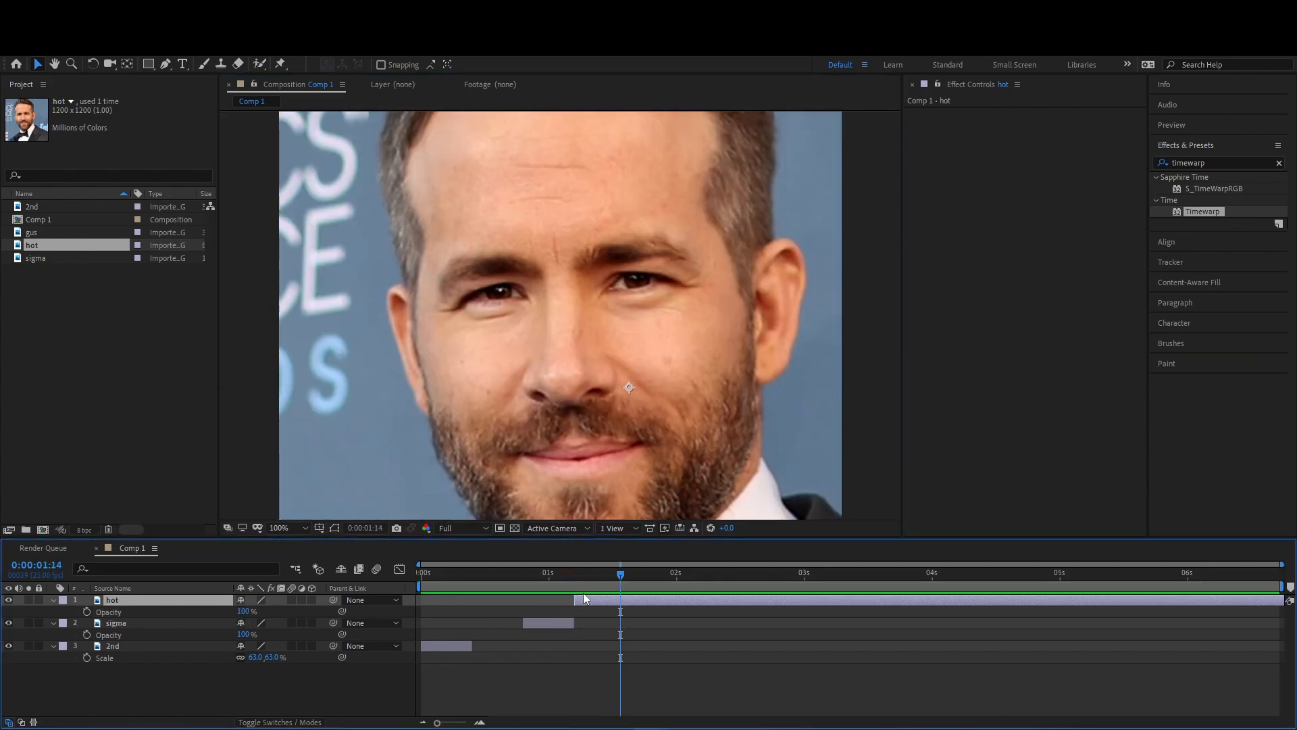
- Trim the hot layer to a 10-frame clip ending at 2 seconds by splitting it and deleting the remainder
key(Page_Down)
key(ctrl+shift+d)
click(595, 602)
key(Delete)
click(648, 602)
key(shift+Page_Down)
key(ctrl+shift+d)
key(Delete)
- Add composition markers every 10 frames along the timeline
key(shift+Page_Down)
key(KP_Multiply)
click(630, 571)
key(KP_Multiply)
click(575, 574)
key(shift+Page_Down)
key(KP_Multiply)
key(shift+Page_Down)
key(shift+Page_Down)
key(KP_Multiply)
key(shift+Page_Down)
key(KP_Multiply)
key(shift+Page_Down)
key(KP_Multiply)
key(shift+Page_Down)
key(KP_Multiply)
key(shift+Page_Down)
key(KP_Multiply)
key(shift+Page_Down)
key(KP_Multiply)
key(shift+Page_Down)
key(KP_Multiply)
key(shift+Page_Down)
key(KP_Multiply)
key(shift+Page_Down)
key(KP_Multiply)
key(shift+Page_Down)
- Add the gus image to the timeline above the hot layer, near the 2-second mark
drag(648, 575, 733, 574)
click(36, 234)
click(36, 247)
drag(652, 575, 661, 574)
drag(36, 233, 675, 599)
- Lower the gus layer's opacity, then scale and reposition it so the face lines up with the one below
key(t)
mouse_move(244, 611)
mouse_down()
mouse_move(219, 612)
mouse_move(268, 611)
mouse_up()
key(s)
drag(591, 368, 615, 426)
scroll(614, 428, down, 1)
key(t)
drag(244, 611, 290, 612)
drag(581, 388, 581, 375)
drag(244, 612, 291, 610)
- Show the Position values of the hot, sigma and 2nd layers, and return the gus layer to full opacity
drag(544, 576, 651, 576)
key(t)
key(t)
mouse_move(243, 611)
mouse_down()
mouse_move(220, 612)
mouse_move(266, 630)
mouse_move(250, 630)
mouse_up()
click(196, 623)
shift+click(196, 657)
key(p)
drag(651, 575, 676, 579)
drag(242, 611, 268, 612)
- Trim the gus layer to a 10-frame clip ending at 0:00:02:20 and end the work area there
click(696, 600)
key(alt+[)
key(t)
drag(677, 575, 779, 578)
key(alt+[)
key(ctrl+shift+d)
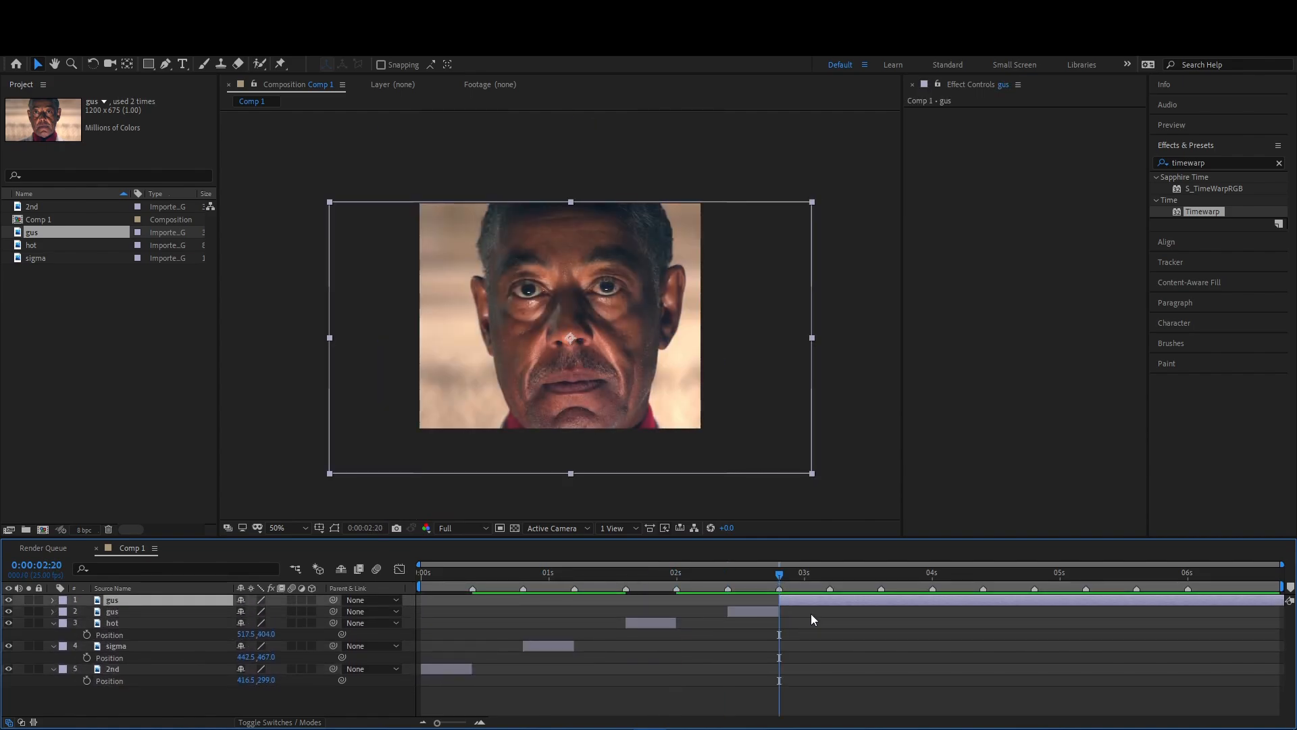
key(Delete)
key(n)
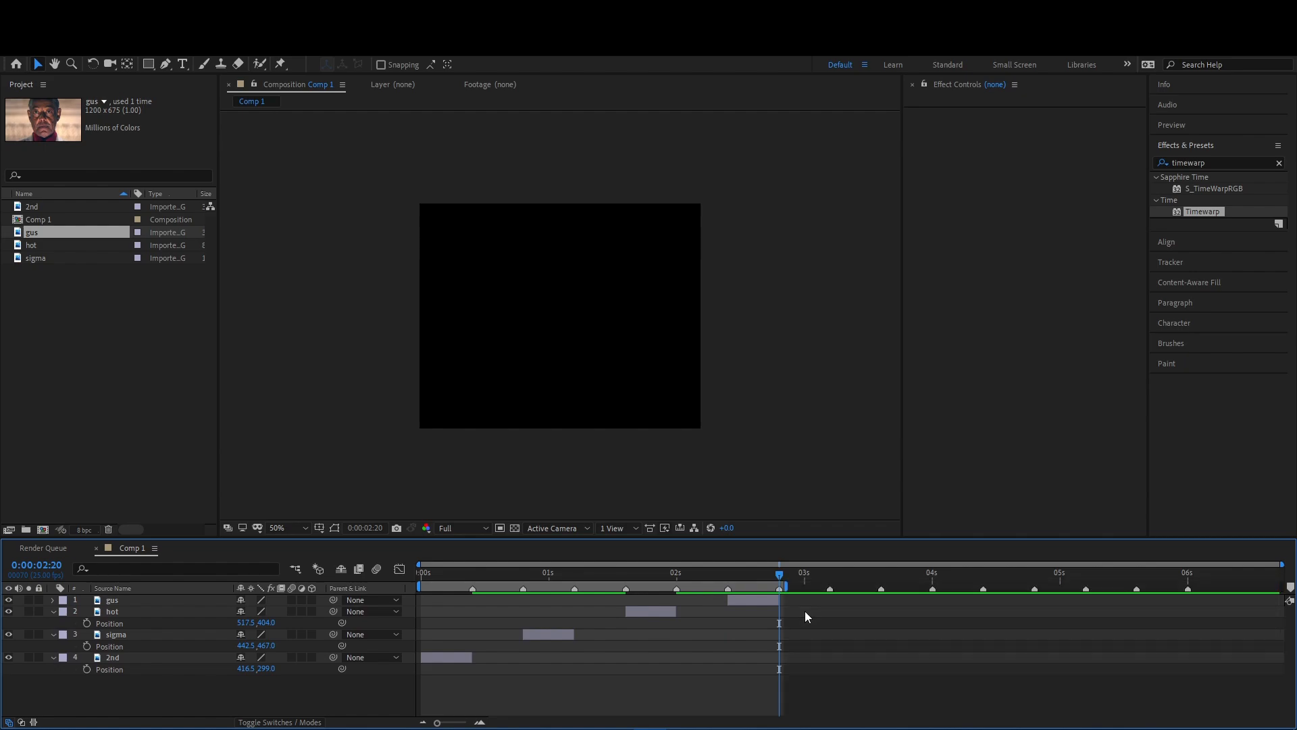
- Pre-compose all four image layers together under the default name Pre-comp 1
click(757, 601)
key(ctrl+a)
right_click(451, 659)
click(520, 604)
click(681, 471)
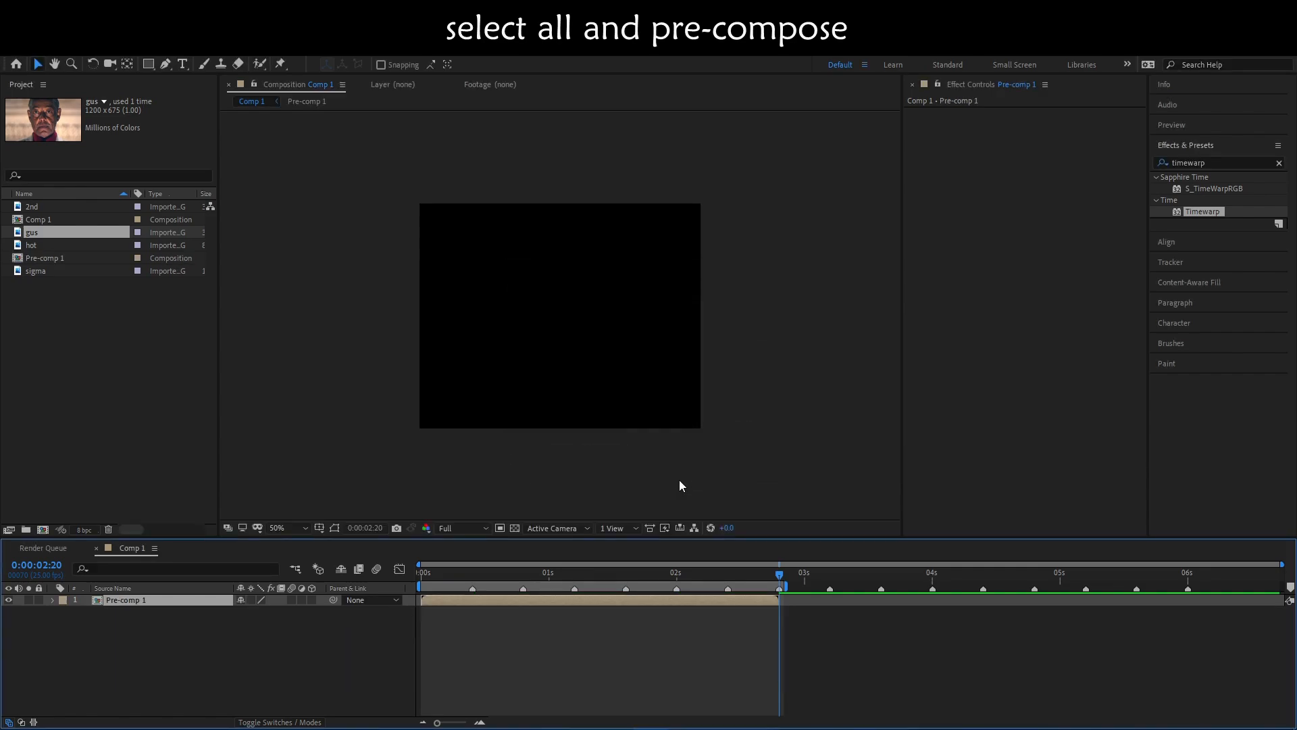
- Draw an open Pen mask along the left-hand eyebrow on Pre-comp 1 at the first frame
key(Home)
scroll(539, 402, up, 1)
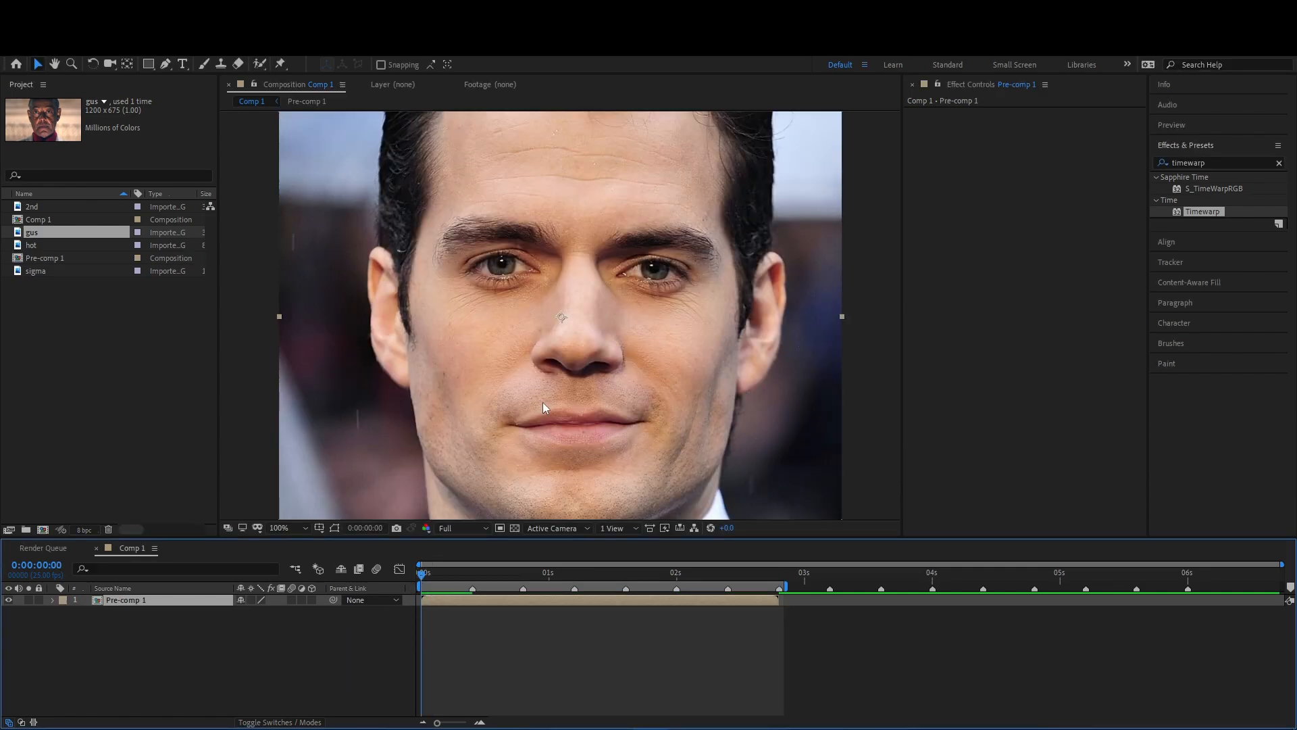
click(166, 65)
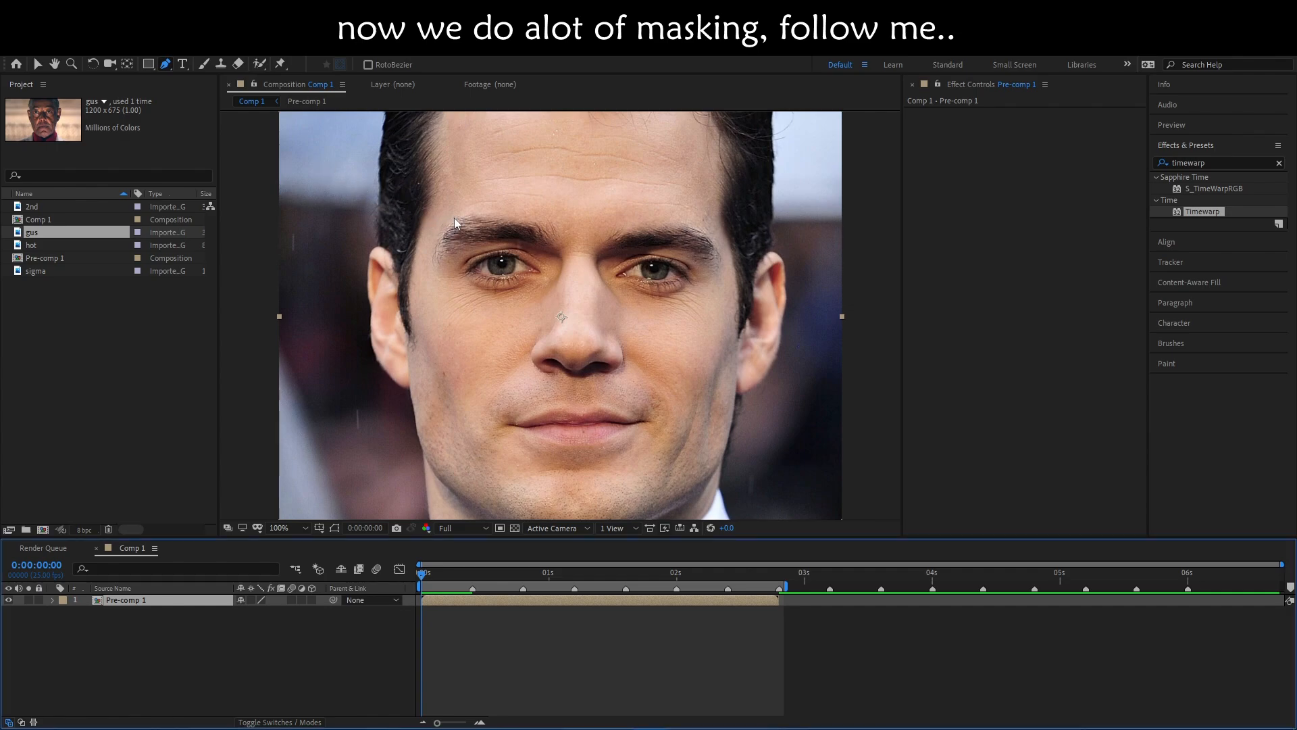
key(v)
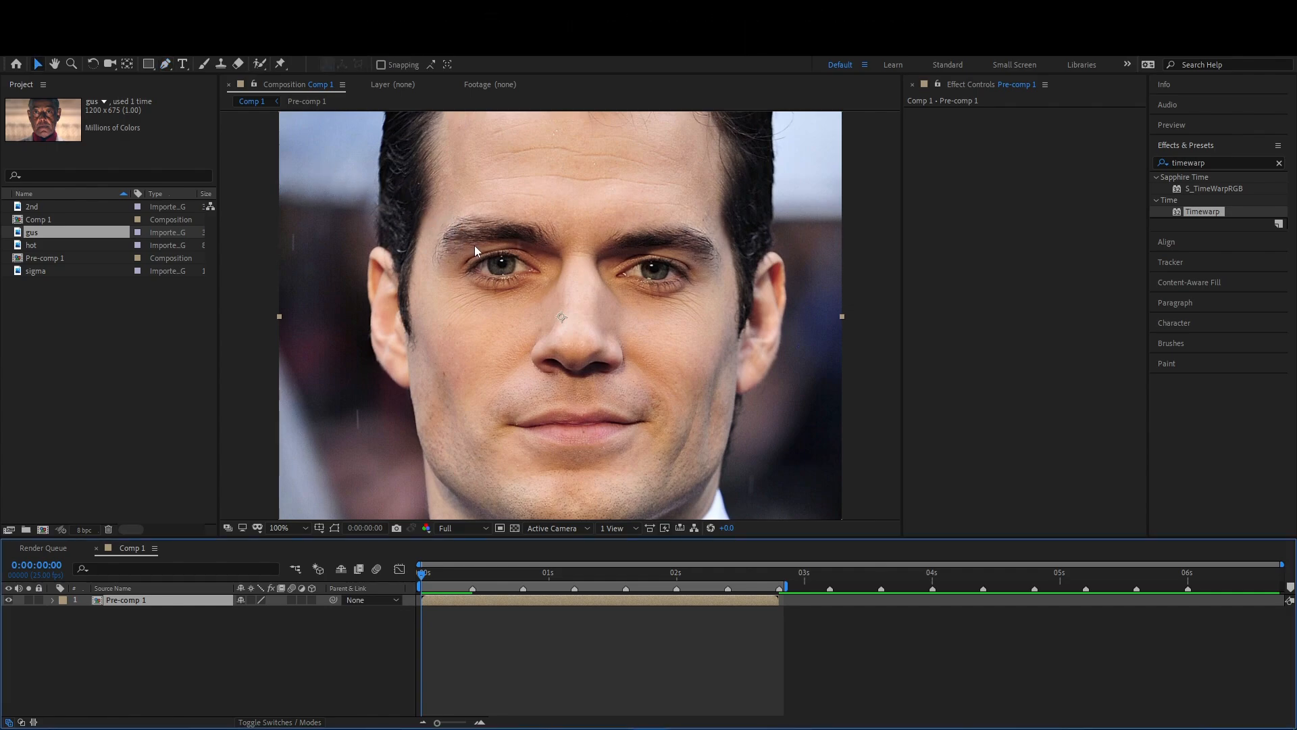
click(436, 255)
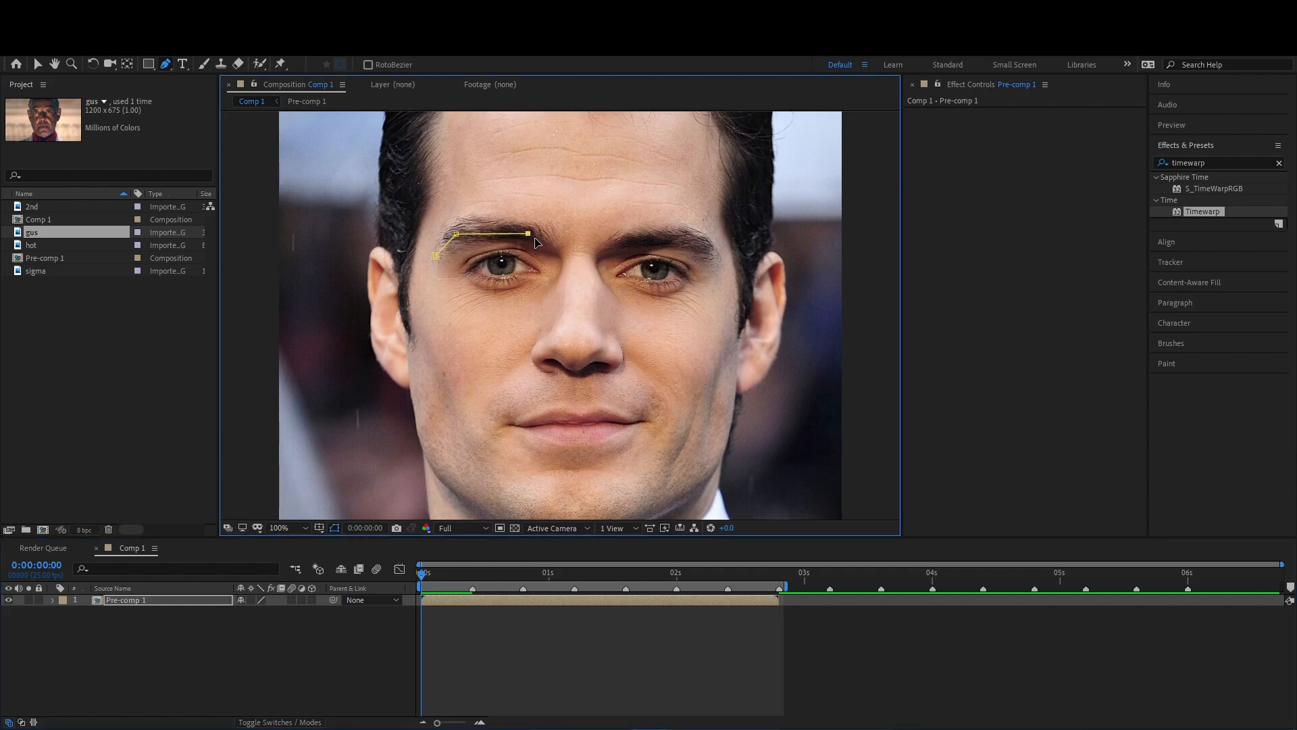
drag(528, 235, 530, 235)
- Draw a separate open mask along the right-hand eyebrow
click(613, 247)
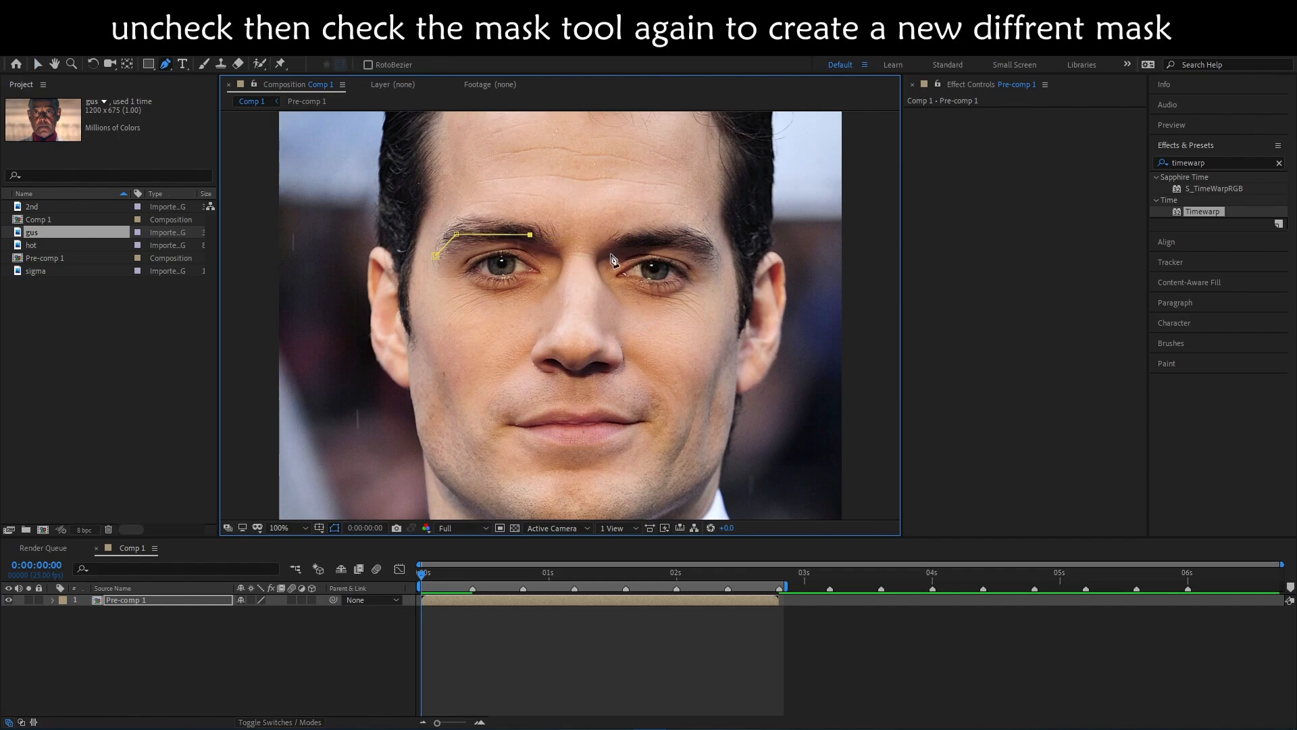
click(600, 635)
click(603, 601)
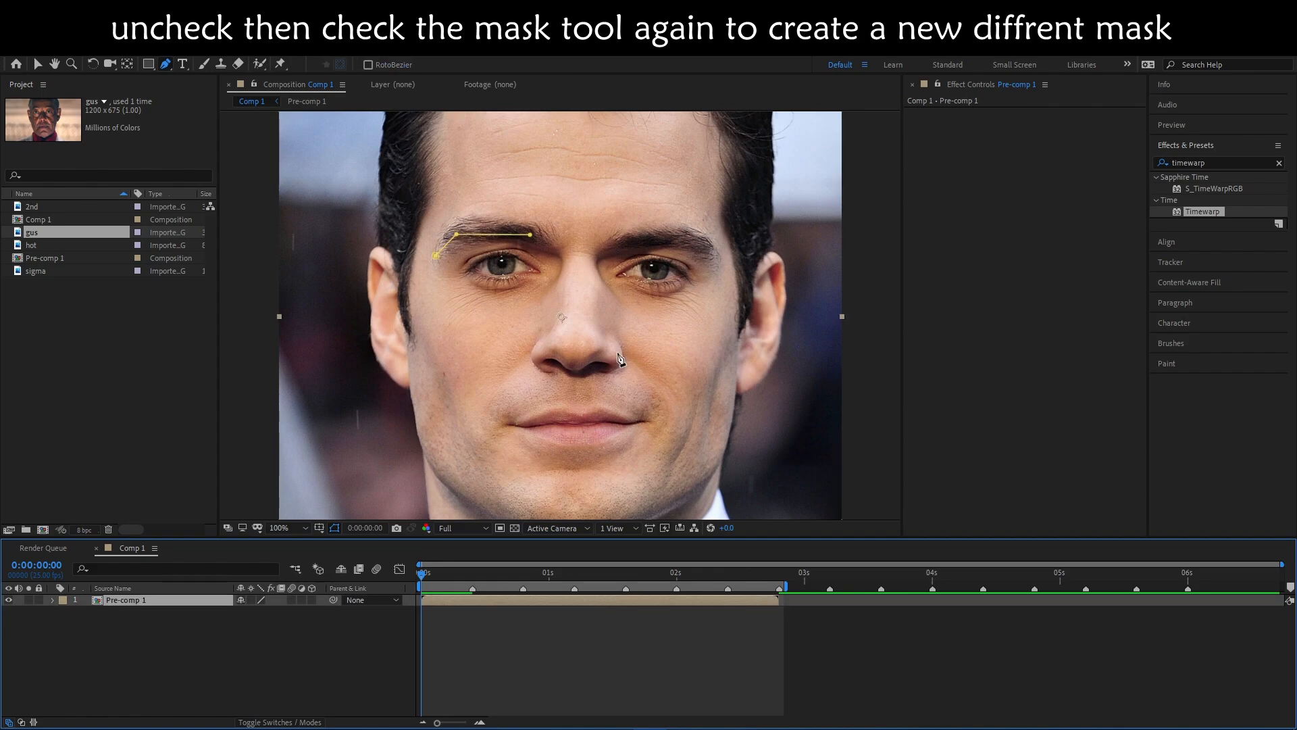
click(613, 249)
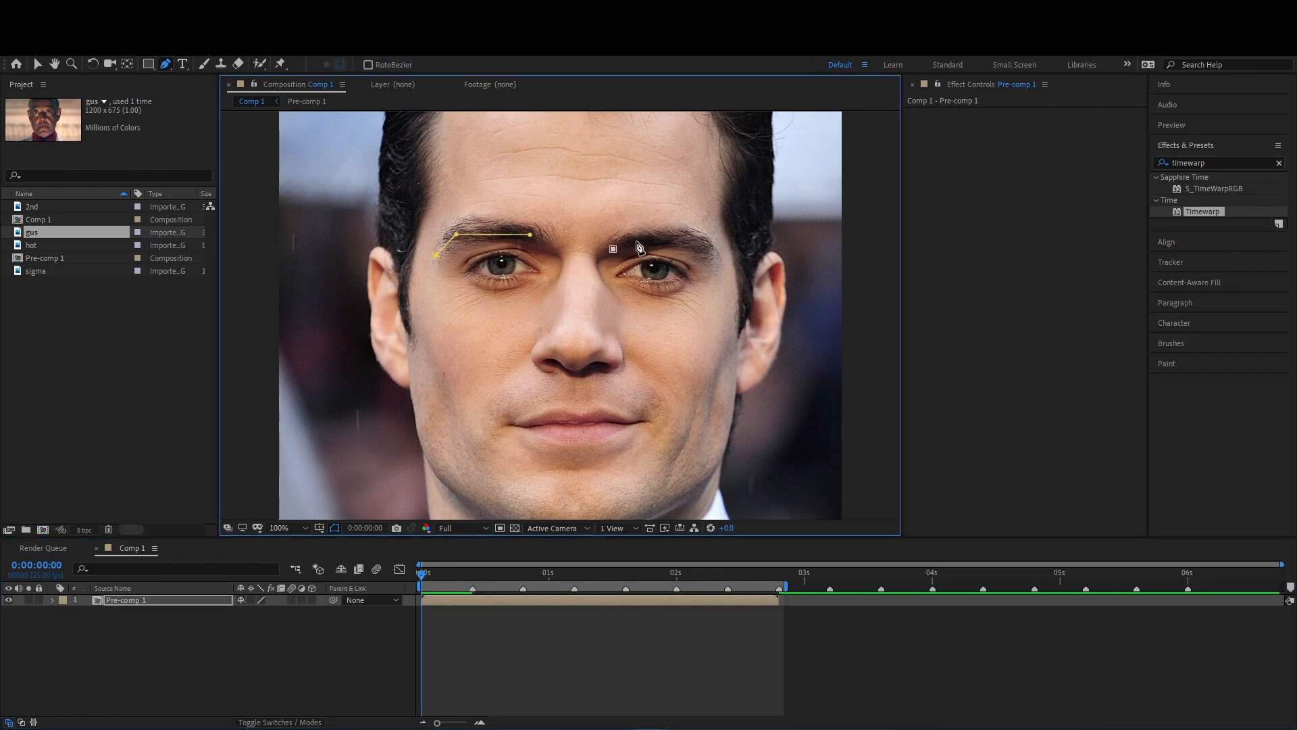
click(711, 253)
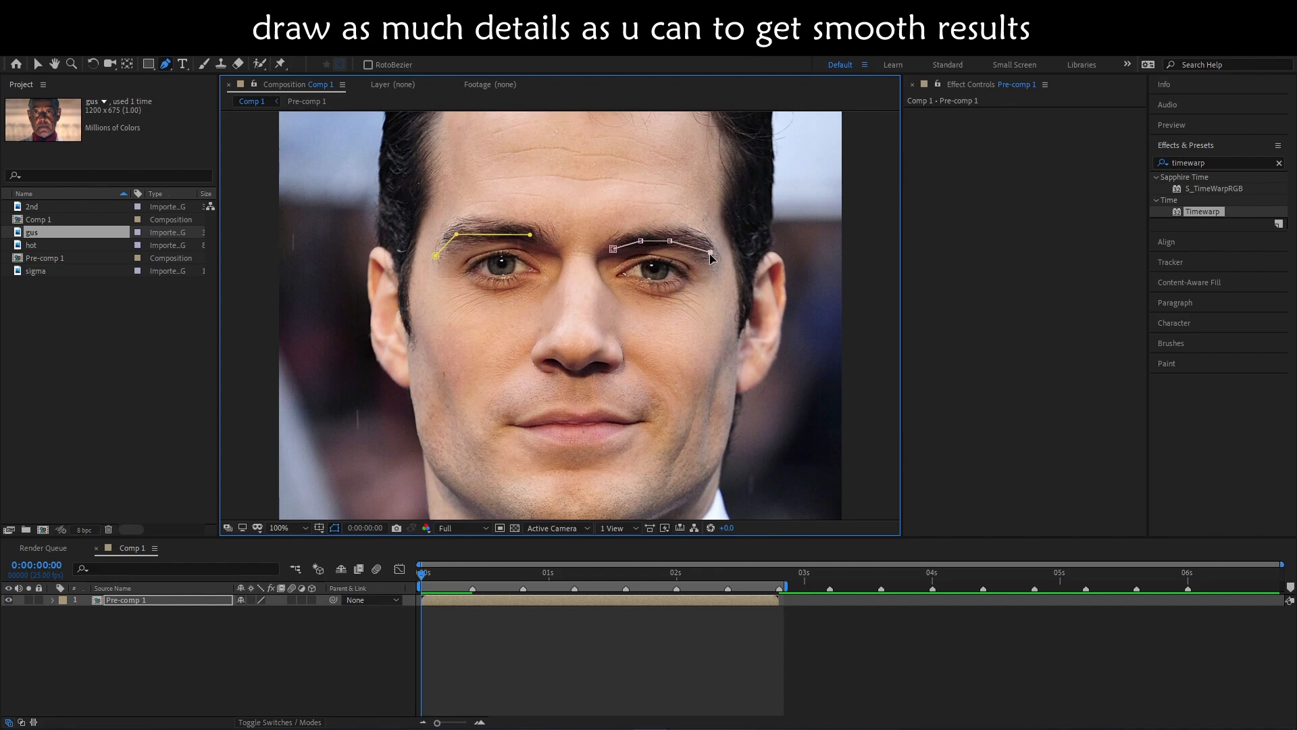
- Draw separate masks around both eyes on Pre-comp 1
click(565, 615)
click(575, 600)
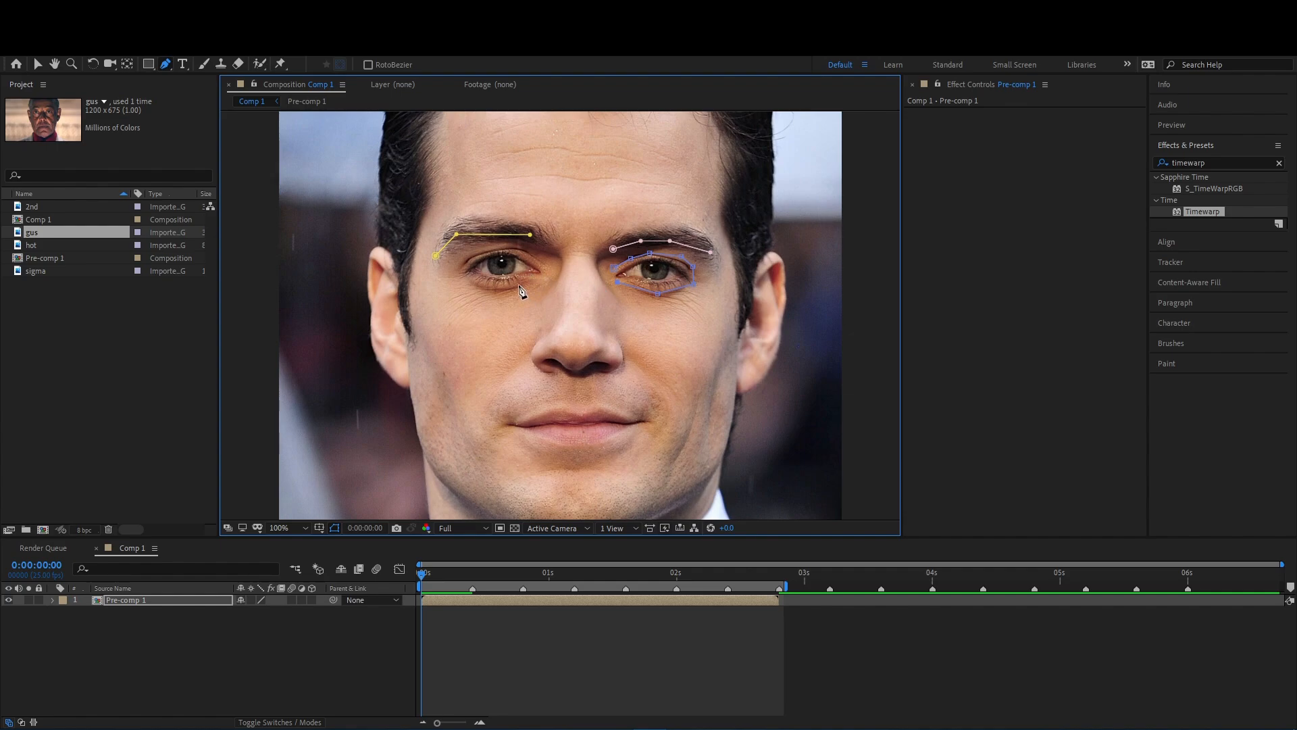
click(541, 261)
click(522, 250)
- Draw an open mask down one side of the nose, under the nostrils and up the other side
click(560, 261)
click(558, 280)
click(549, 296)
click(541, 320)
click(534, 344)
click(532, 362)
click(599, 260)
- Draw an open mask along the line between the lips
click(508, 425)
click(528, 429)
click(548, 425)
click(584, 425)
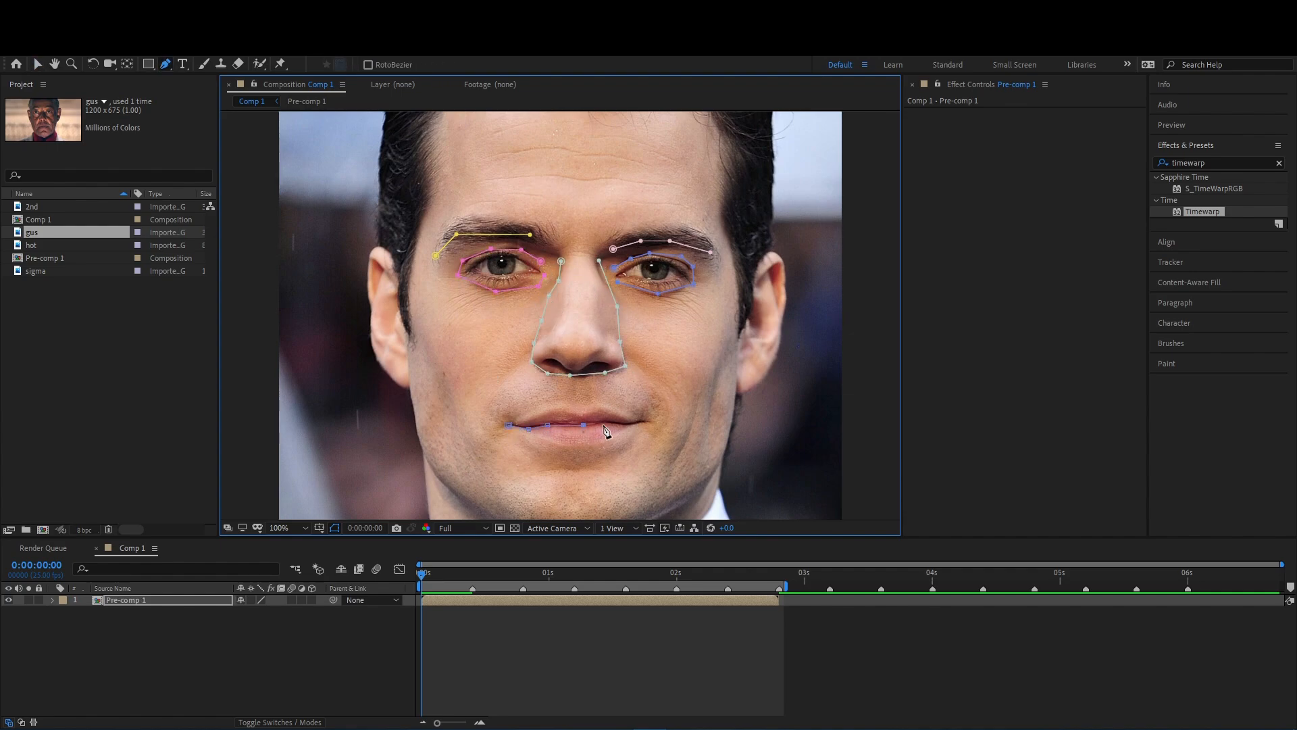
- Draw two open masks, one just above the upper lip and one just below the lower lip
click(651, 403)
click(602, 396)
click(559, 395)
click(523, 400)
click(613, 448)
click(555, 449)
click(503, 438)
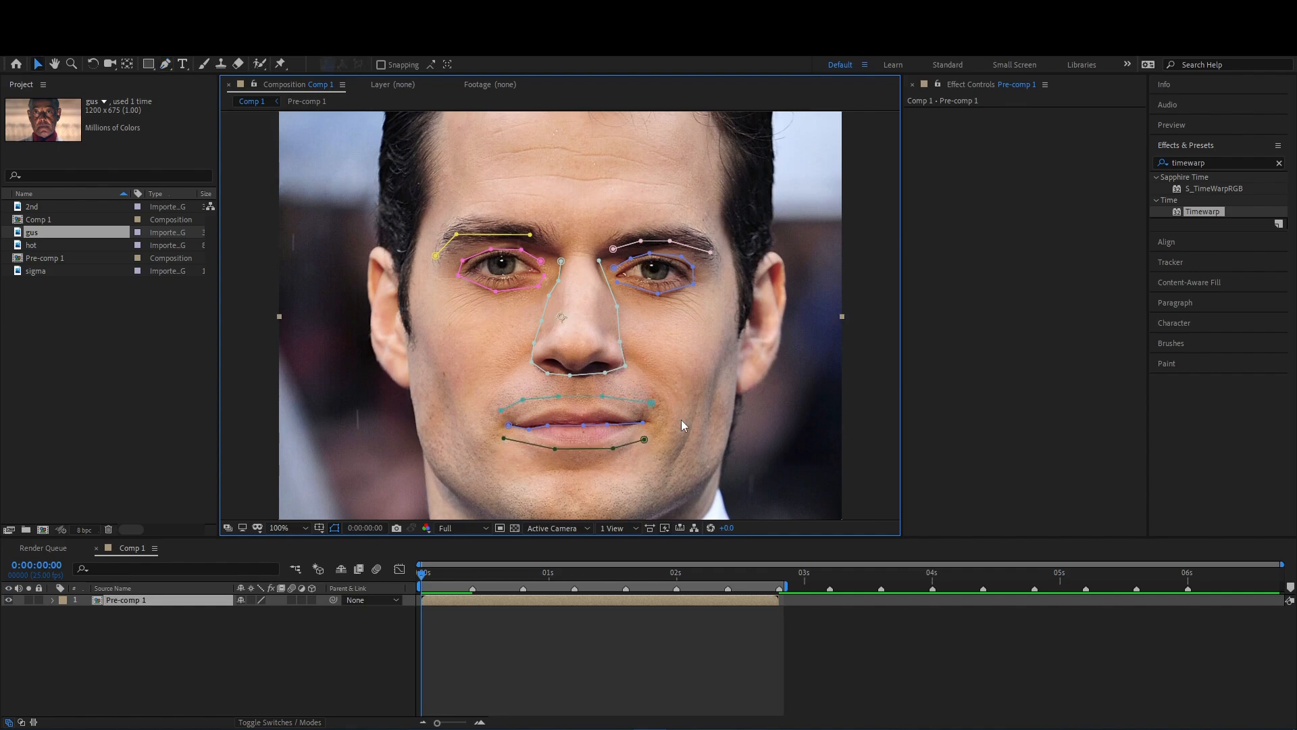
- Draw a mask around the left-hand ear, undoing the misplaced last point
click(400, 263)
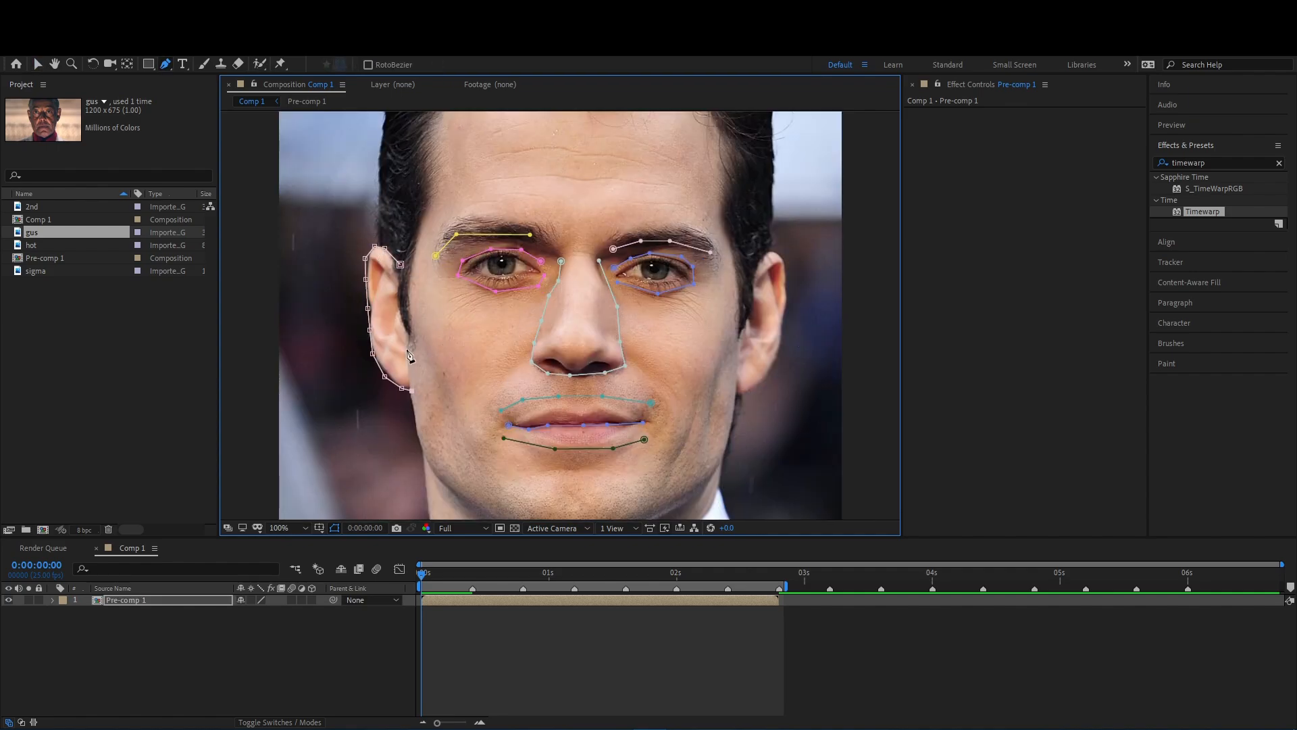
key(ctrl+z)
- Draw an open mask from the left-hand ear up over the hair and down to the right-hand ear
click(376, 238)
click(377, 184)
drag(379, 181, 373, 270)
click(375, 242)
click(380, 203)
click(388, 184)
click(394, 171)
click(432, 150)
click(495, 147)
click(608, 145)
click(767, 162)
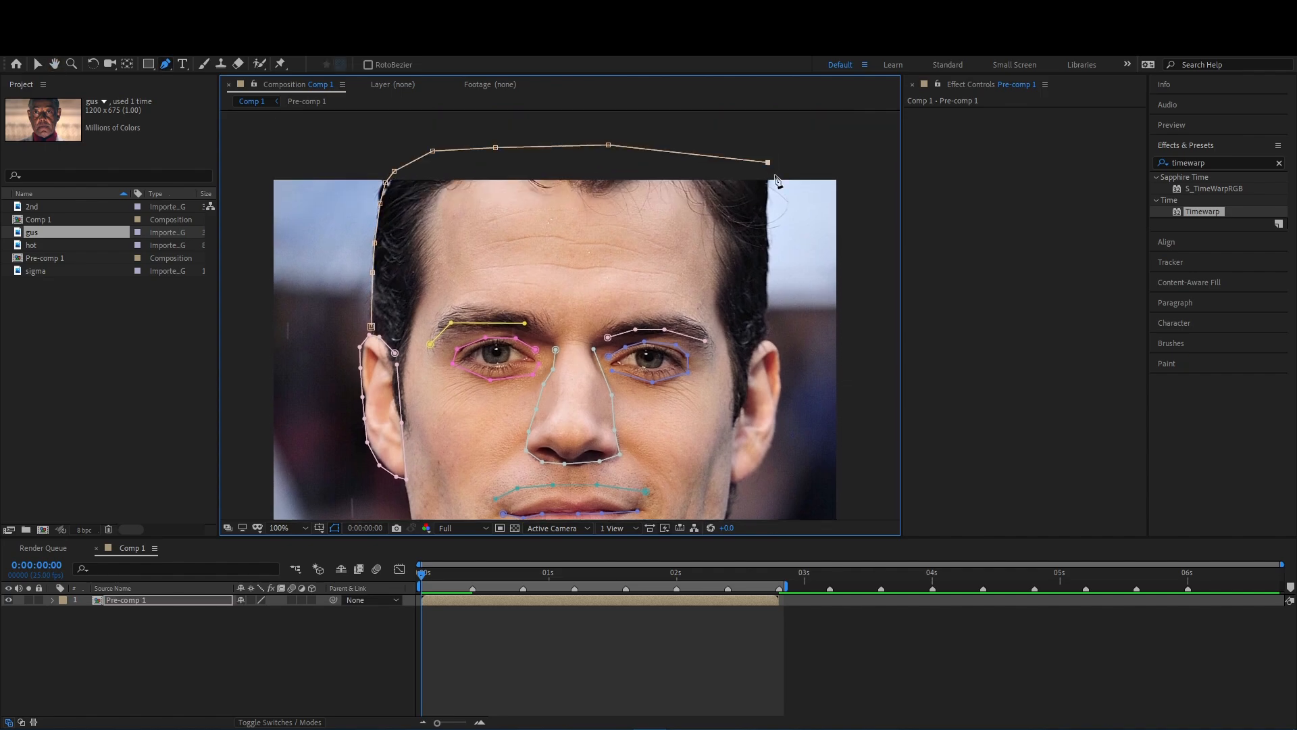
click(768, 335)
- Draw a mask around the right-hand ear
click(749, 358)
click(762, 343)
click(777, 346)
click(781, 382)
click(777, 410)
click(771, 451)
click(756, 474)
click(735, 485)
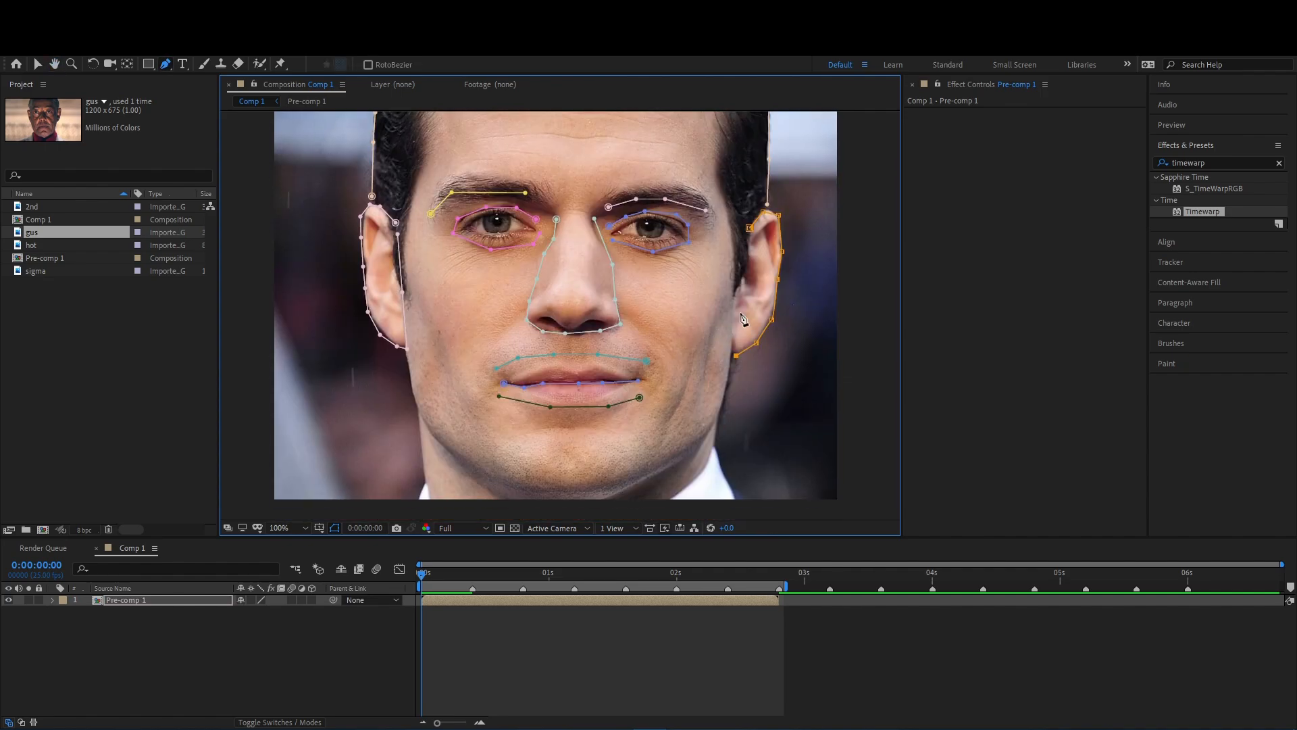
- Draw one open mask along the forehead hairline and another around the jaw from ear to ear
click(733, 253)
click(727, 222)
click(719, 192)
click(713, 161)
drag(711, 159, 652, 296)
click(659, 269)
click(659, 235)
click(642, 209)
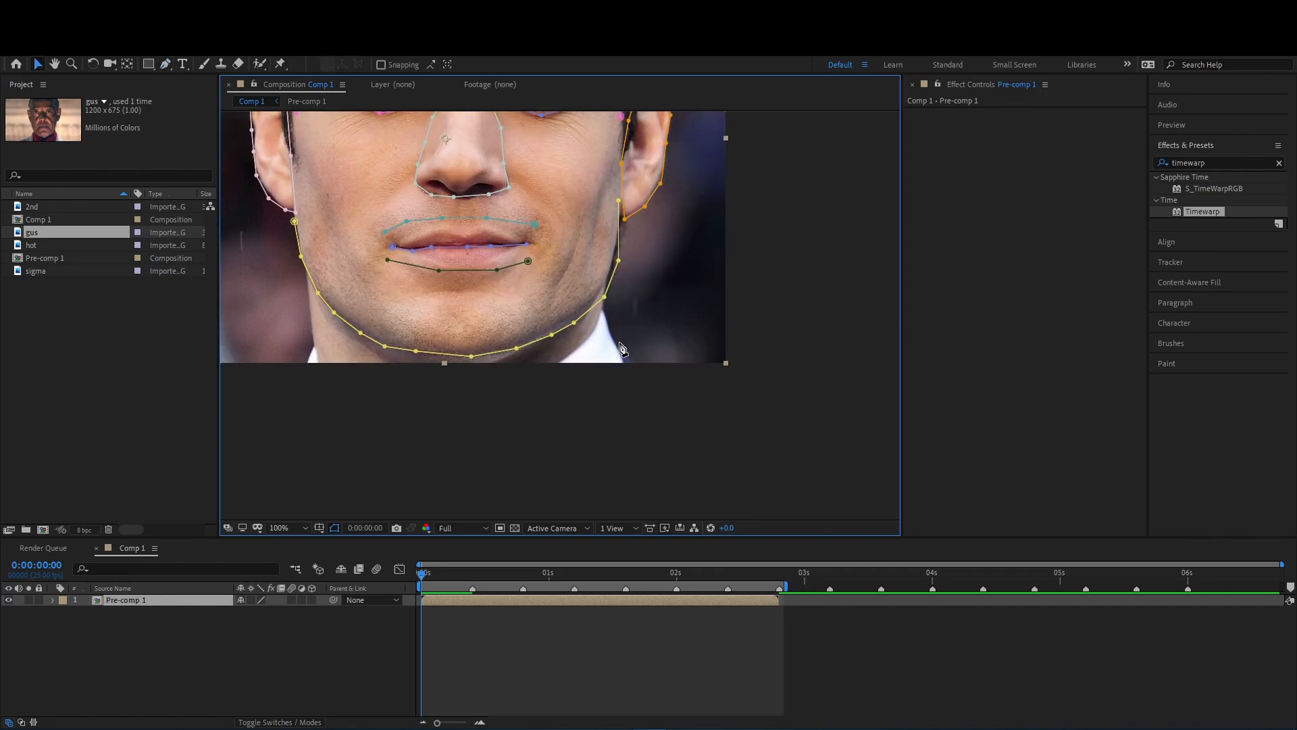
- Draw open masks down each side of the neck and outward along the shoulders
click(605, 312)
click(632, 355)
click(677, 375)
click(765, 417)
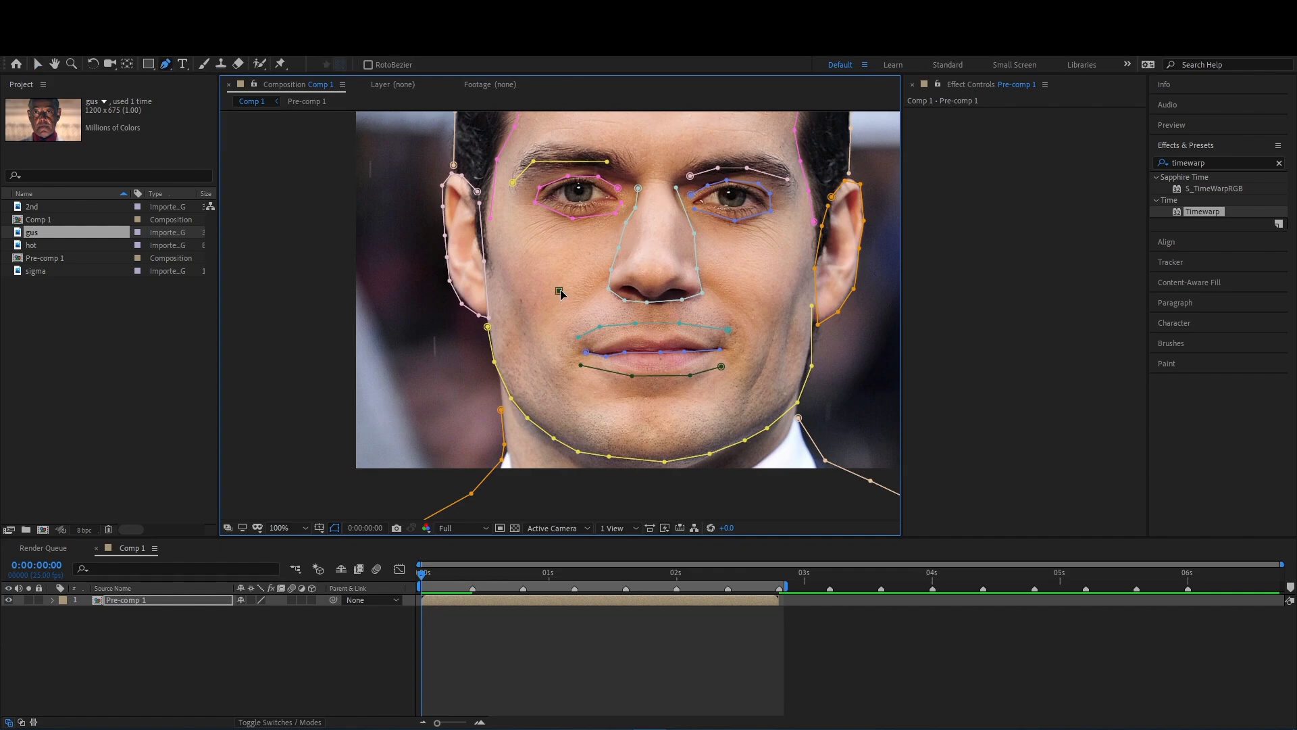
- Draw a short open mask on each cheek beside the nose
click(580, 255)
click(551, 269)
click(723, 254)
drag(727, 245, 651, 255)
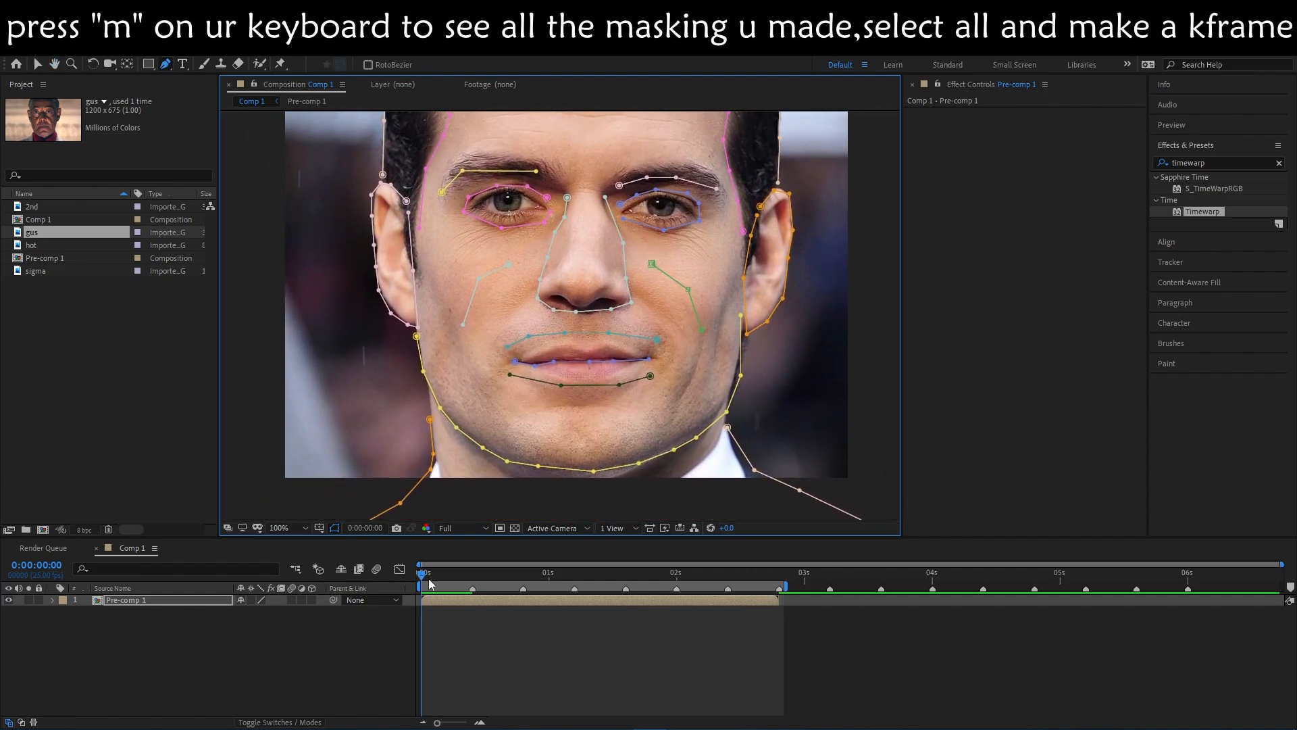
- Reveal all masks of the Pre-comp 1 layer, select them and add Mask Path keyframes at 0:00:00:00
click(444, 599)
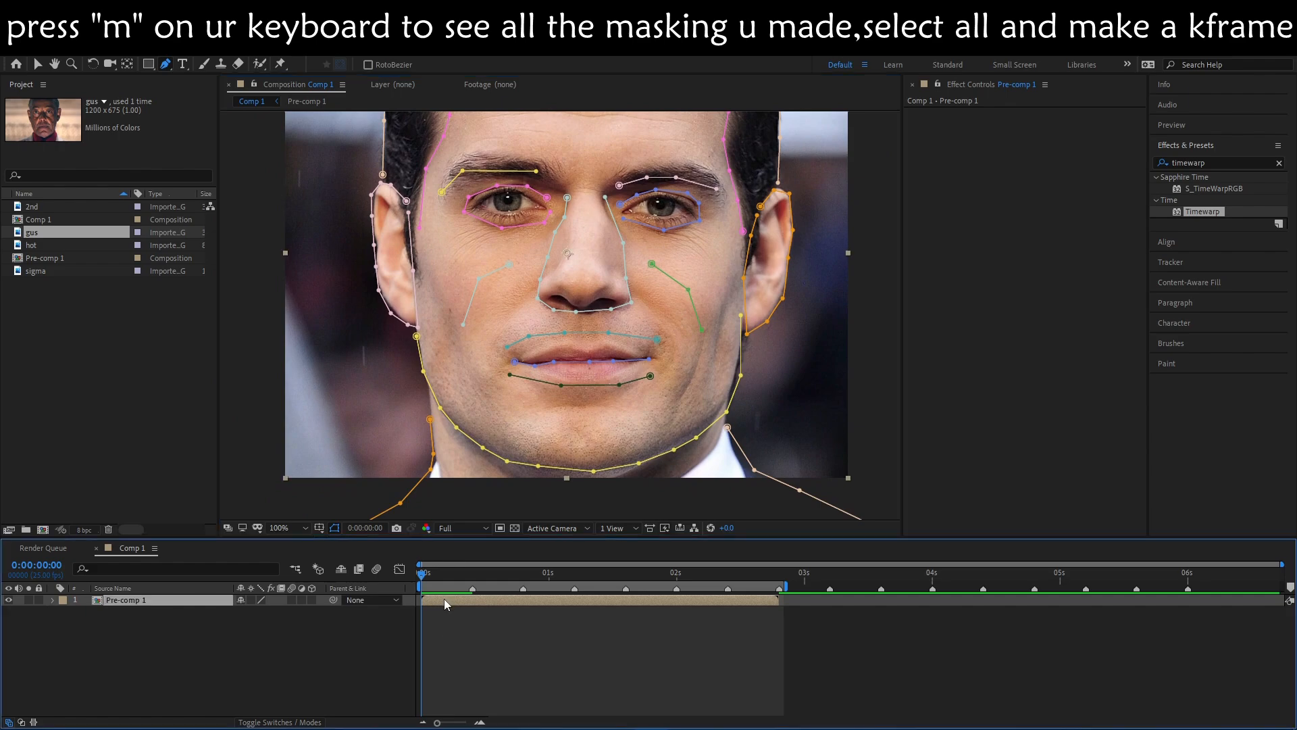
key(m)
scroll(135, 643, down, 3)
scroll(135, 644, up, 3)
click(98, 623)
click(98, 646)
drag(108, 682, 105, 720)
scroll(459, 620, up, 10)
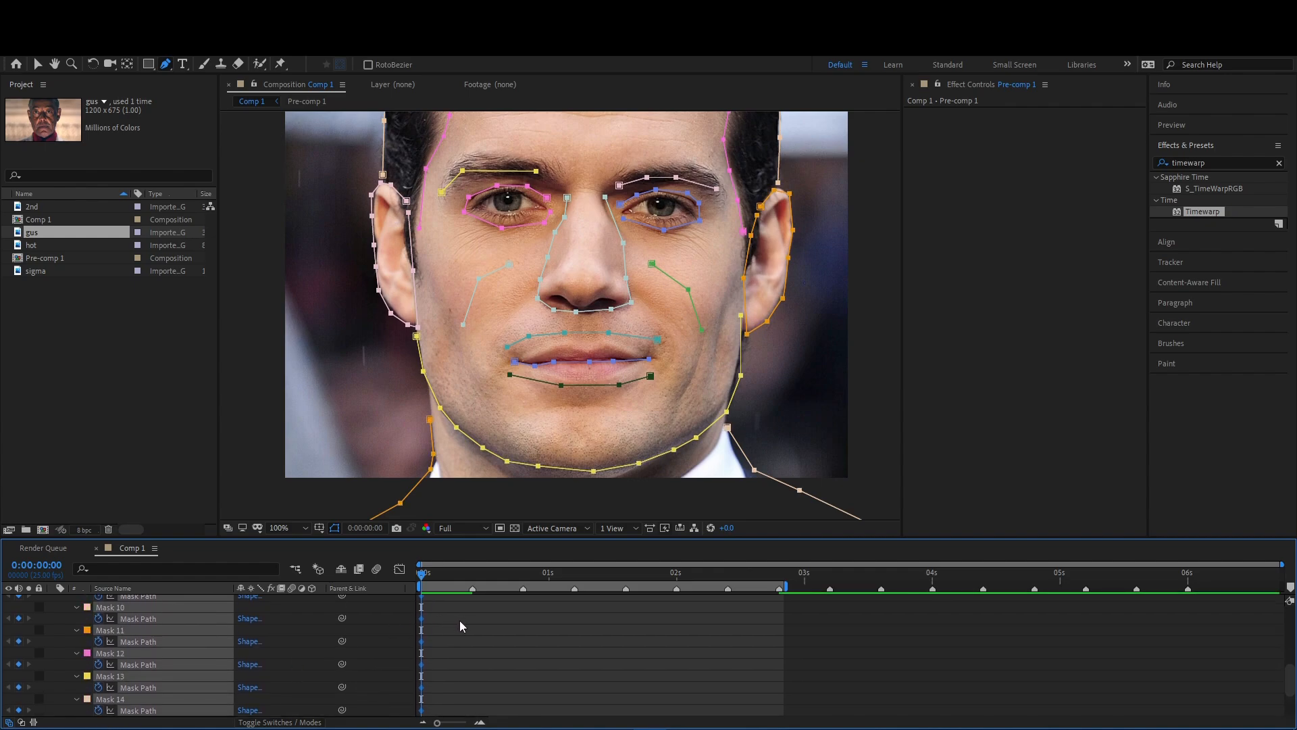
- Move the Mask Path keyframes of all masks to 0:00:00:10, where the first clip ends
click(474, 576)
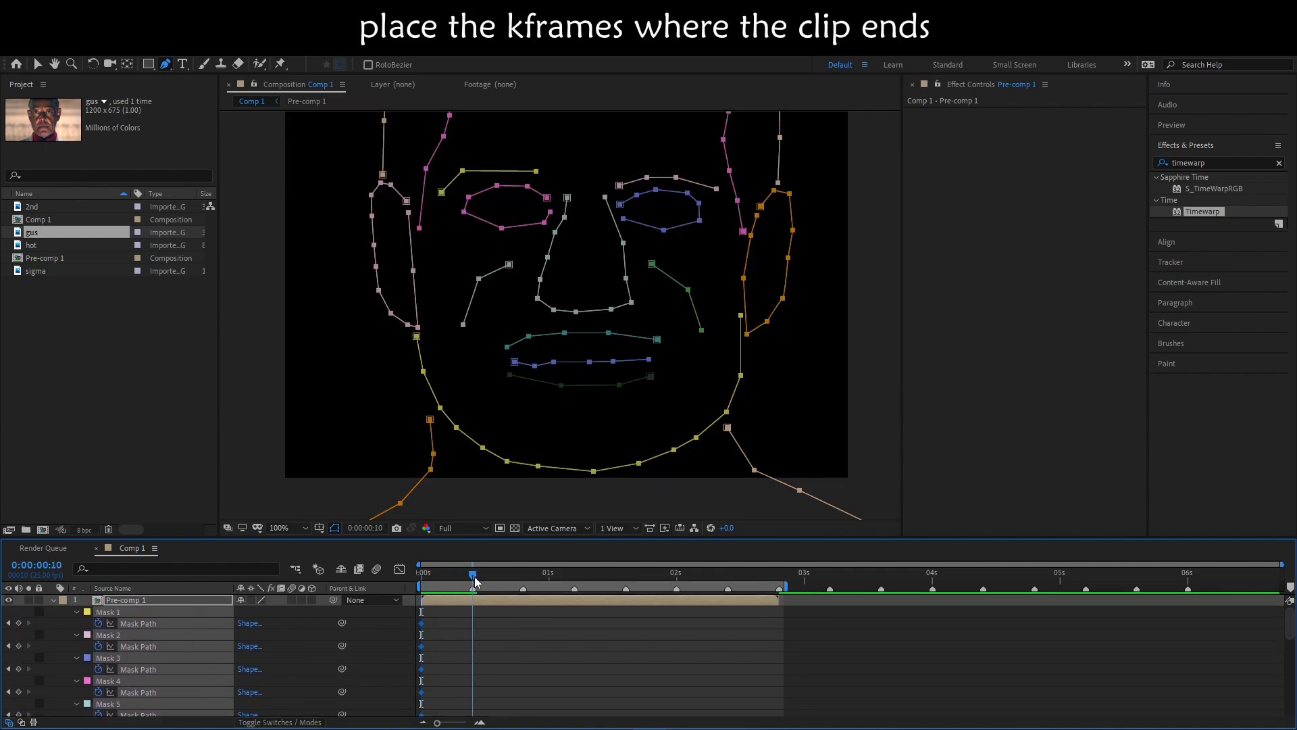
drag(446, 622, 475, 717)
scroll(501, 666, up, 6)
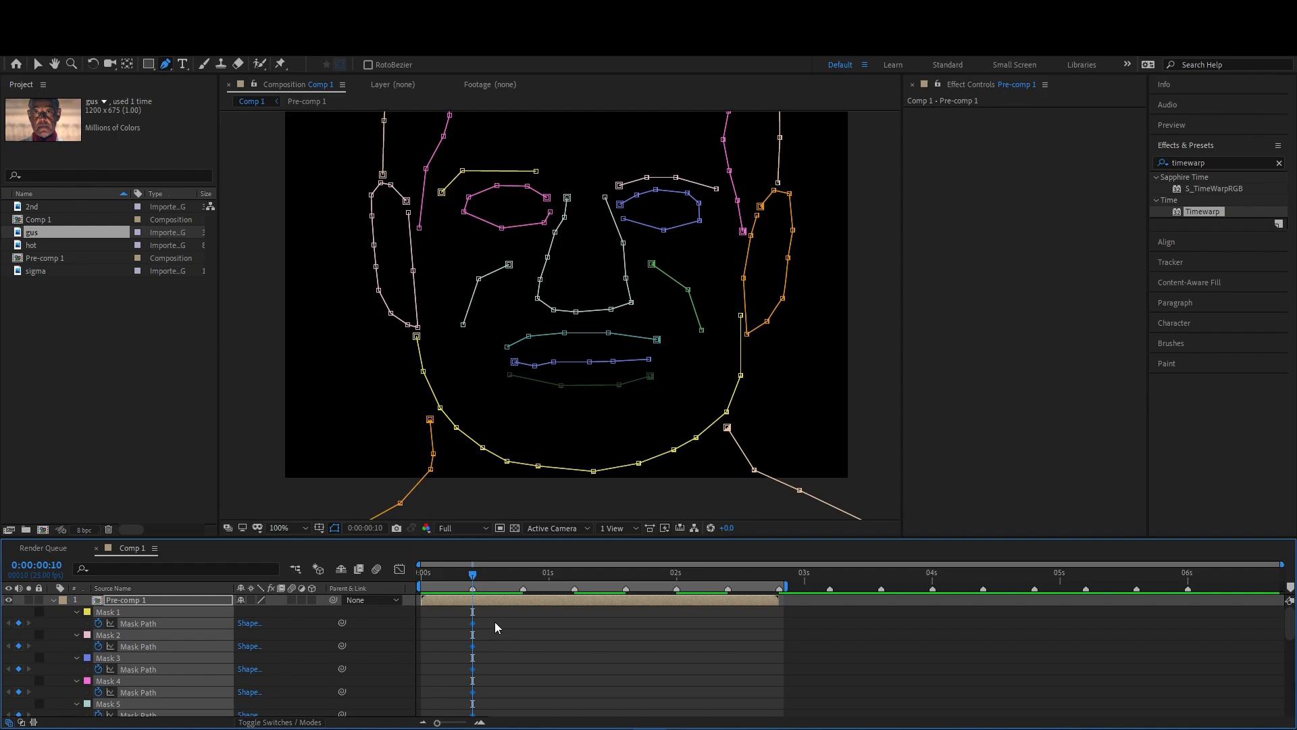
- At 0:00:00:20, fit the left-hand eyebrow and eye masks to the second face
drag(475, 579, 524, 580)
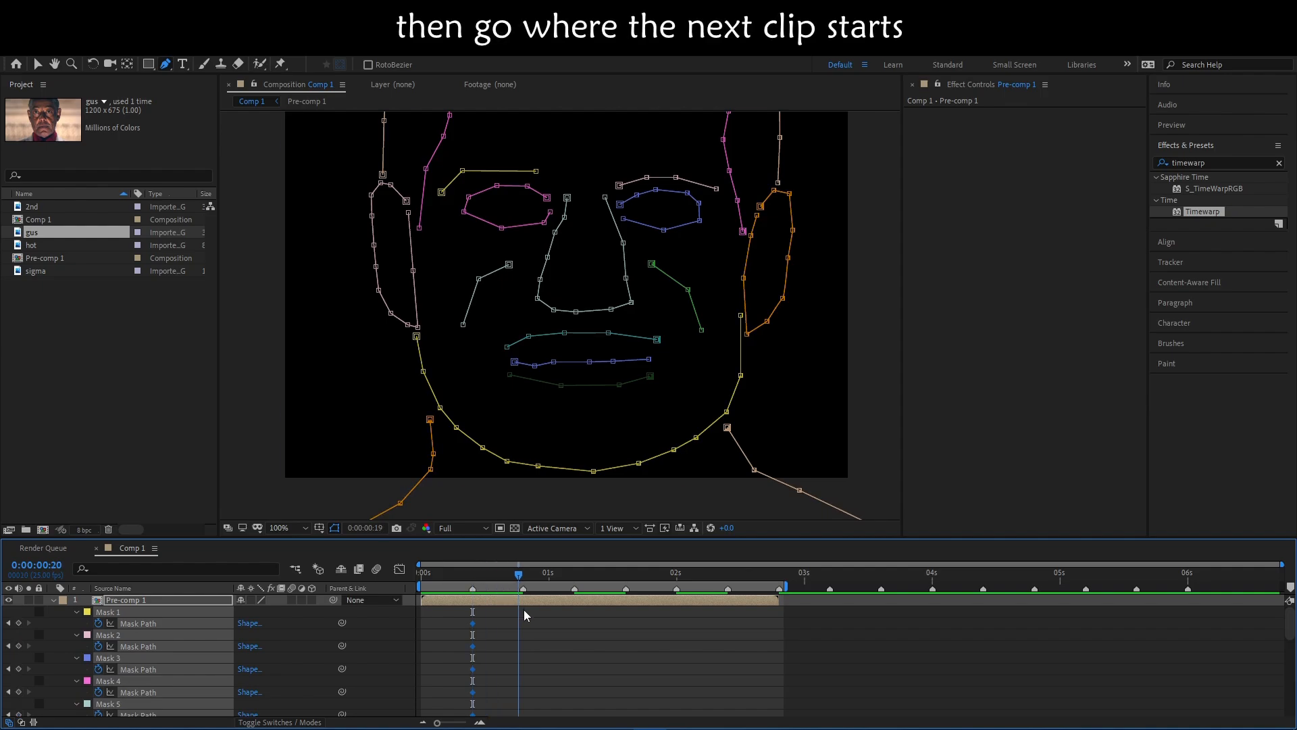
click(552, 625)
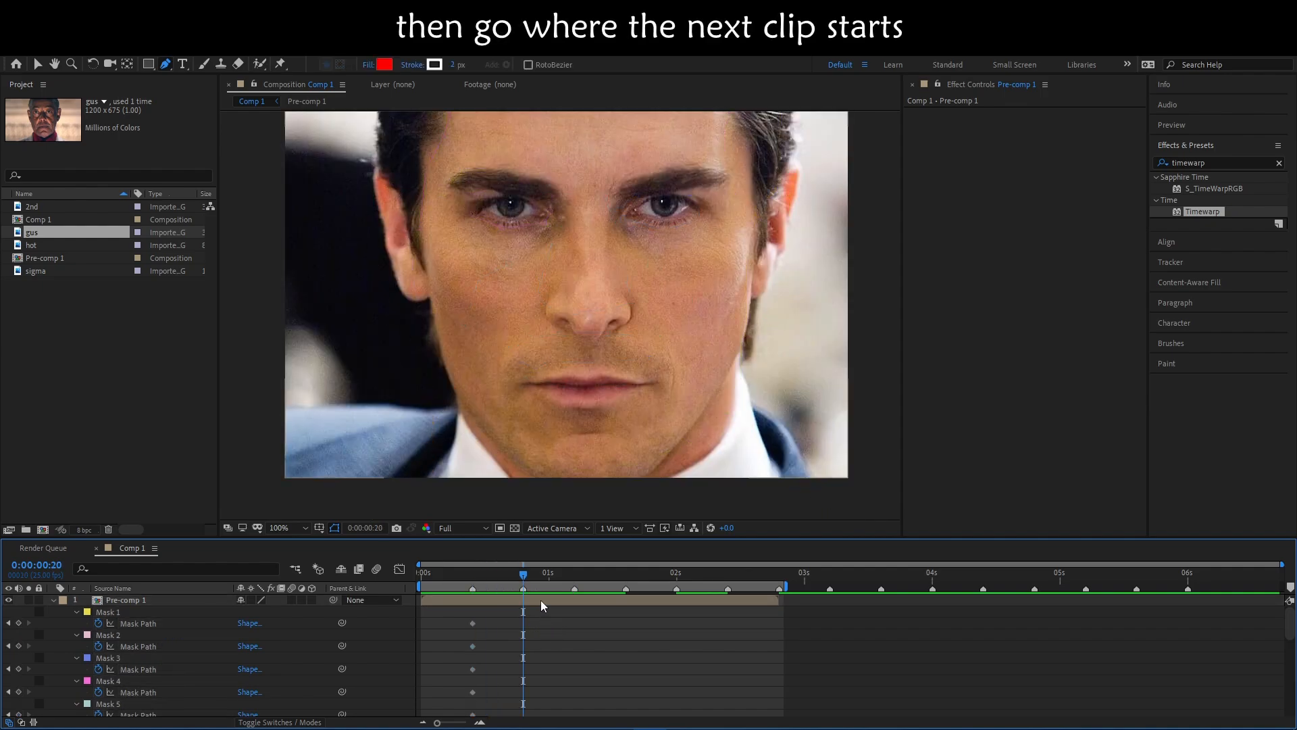
click(540, 599)
key(h)
drag(658, 307, 666, 404)
key(v)
drag(505, 282, 465, 274)
drag(504, 291, 553, 299)
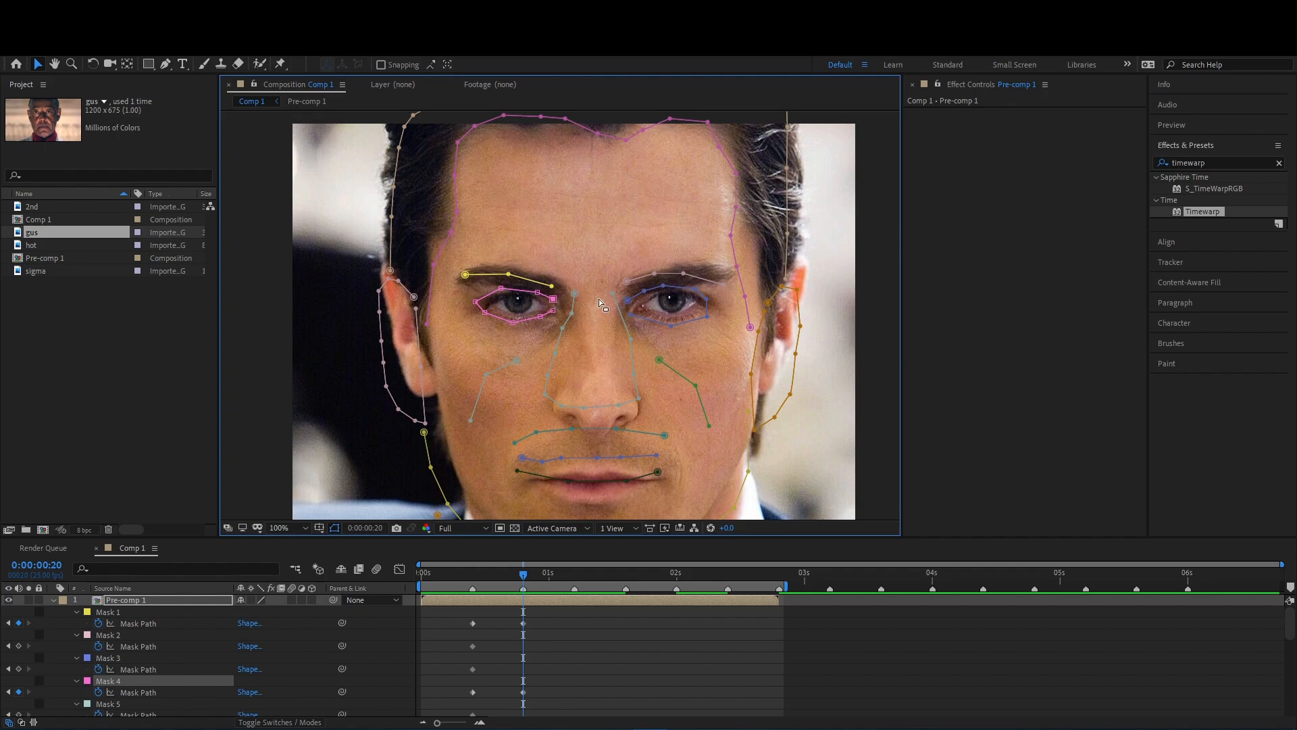
- Fit the right-hand eyebrow and eye masks to the second face
drag(626, 281, 629, 284)
drag(644, 290, 647, 293)
drag(724, 284, 721, 274)
drag(683, 273, 657, 281)
drag(629, 284, 632, 287)
drag(667, 286, 669, 288)
- Reposition both cheek masks and fit the lip masks to the second face's mouth
click(487, 374)
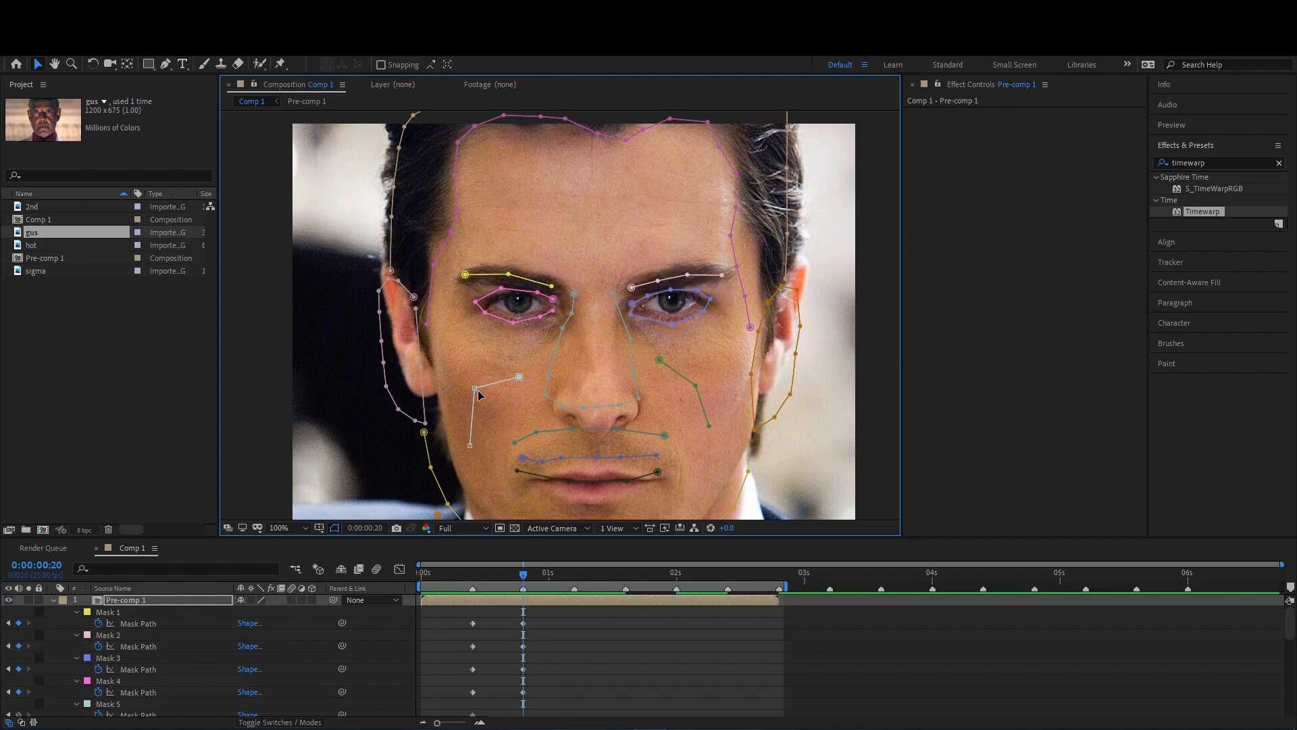
scroll(718, 388, down, 2)
click(588, 430)
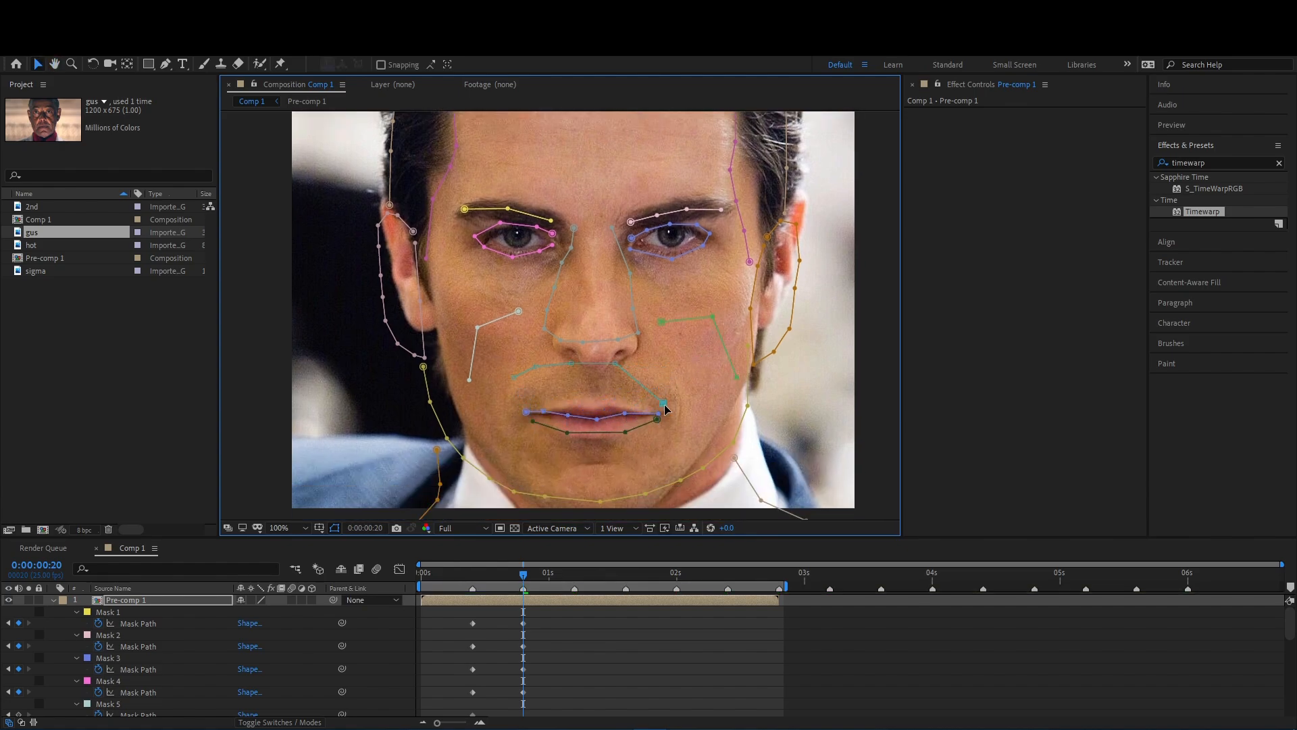
- Reshape the nose mask to follow the sides and base of the second face's nose
drag(632, 308, 628, 313)
drag(630, 273, 622, 280)
drag(611, 227, 621, 245)
mouse_move(561, 340)
mouse_down()
mouse_move(558, 358)
mouse_move(550, 342)
mouse_up()
drag(547, 309, 562, 316)
drag(554, 288, 571, 250)
- Adjust the jaw mask points to follow the second face's chin and jawline
drag(463, 457, 485, 456)
drag(490, 478, 507, 477)
drag(534, 498, 530, 433)
drag(543, 427, 552, 448)
drag(599, 433, 606, 452)
drag(731, 373, 722, 360)
drag(746, 336, 737, 328)
drag(746, 276, 748, 248)
- Reshape the right-hand ear mask to match the second face's ear
drag(748, 252, 671, 389)
drag(685, 407, 694, 360)
drag(706, 344, 700, 341)
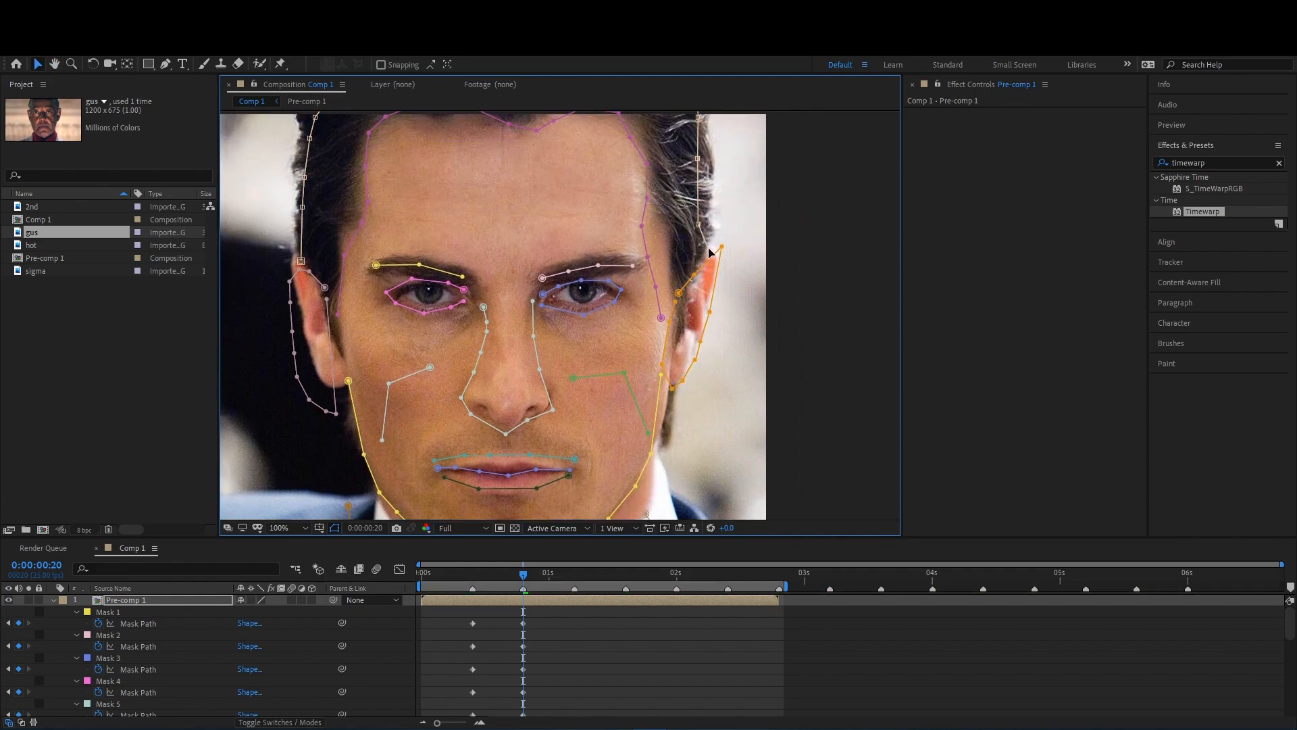
drag(710, 311, 723, 254)
drag(700, 341, 706, 324)
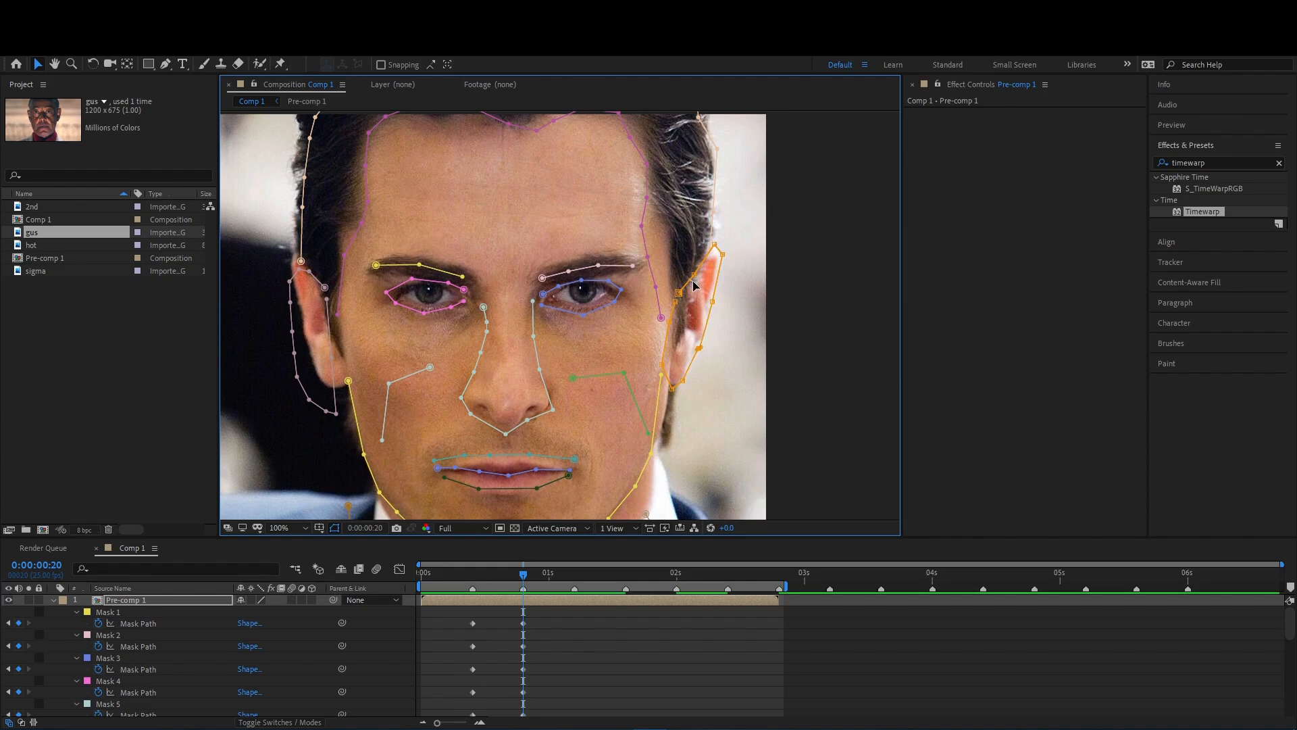
- Adjust the hairline mask points to follow the second face's forehead
drag(618, 195, 568, 280)
drag(596, 247, 599, 243)
drag(581, 221, 588, 206)
drag(568, 195, 569, 192)
drag(425, 192, 431, 195)
drag(364, 188, 328, 200)
drag(317, 215, 315, 216)
drag(314, 249, 311, 249)
drag(286, 394, 291, 402)
- Move the outer hair mask points to follow the second face's hair on both sides and over the top
drag(251, 344, 241, 336)
drag(251, 290, 238, 248)
drag(259, 221, 248, 207)
drag(264, 200, 256, 195)
drag(380, 157, 391, 134)
drag(488, 163, 510, 133)
drag(648, 200, 662, 223)
drag(665, 330, 693, 274)
drag(688, 265, 700, 234)
- Fit the left-hand ear mask and the adjoining jaw points to the second face
drag(466, 324, 502, 264)
drag(320, 230, 313, 201)
drag(310, 242, 333, 230)
drag(310, 264, 321, 288)
drag(314, 314, 351, 361)
drag(352, 318, 367, 319)
- Reshape the left-hand neck mask to follow the collar and shoulder line of the second portrait
drag(357, 375, 373, 338)
drag(346, 373, 380, 370)
drag(362, 423, 319, 372)
drag(331, 419, 468, 405)
drag(469, 463, 324, 364)
click(437, 364)
click(498, 615)
click(509, 599)
drag(499, 371, 456, 366)
drag(531, 417, 348, 412)
- Reshape the right-hand neck mask to follow the collar and shoulder of the second portrait
drag(611, 379, 629, 326)
drag(638, 421, 638, 356)
drag(683, 441, 671, 372)
drag(773, 485, 737, 475)
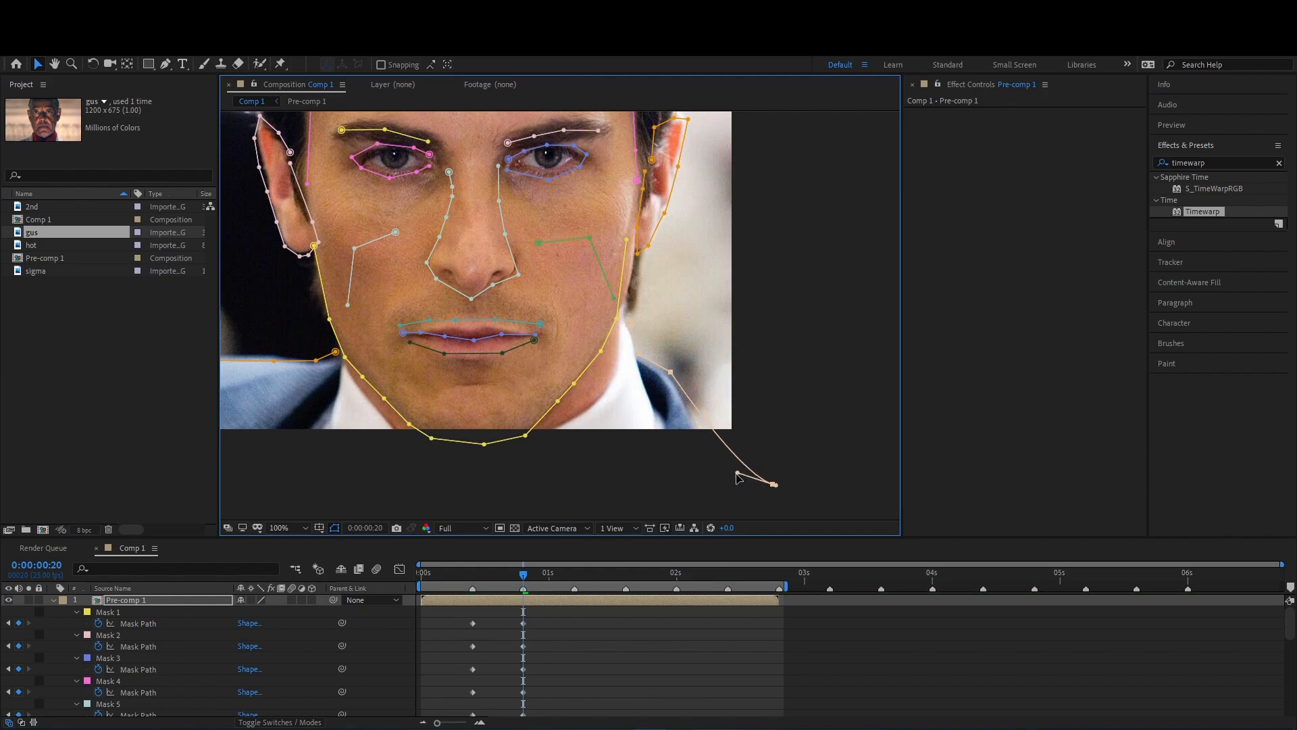
scroll(709, 453, down, 2)
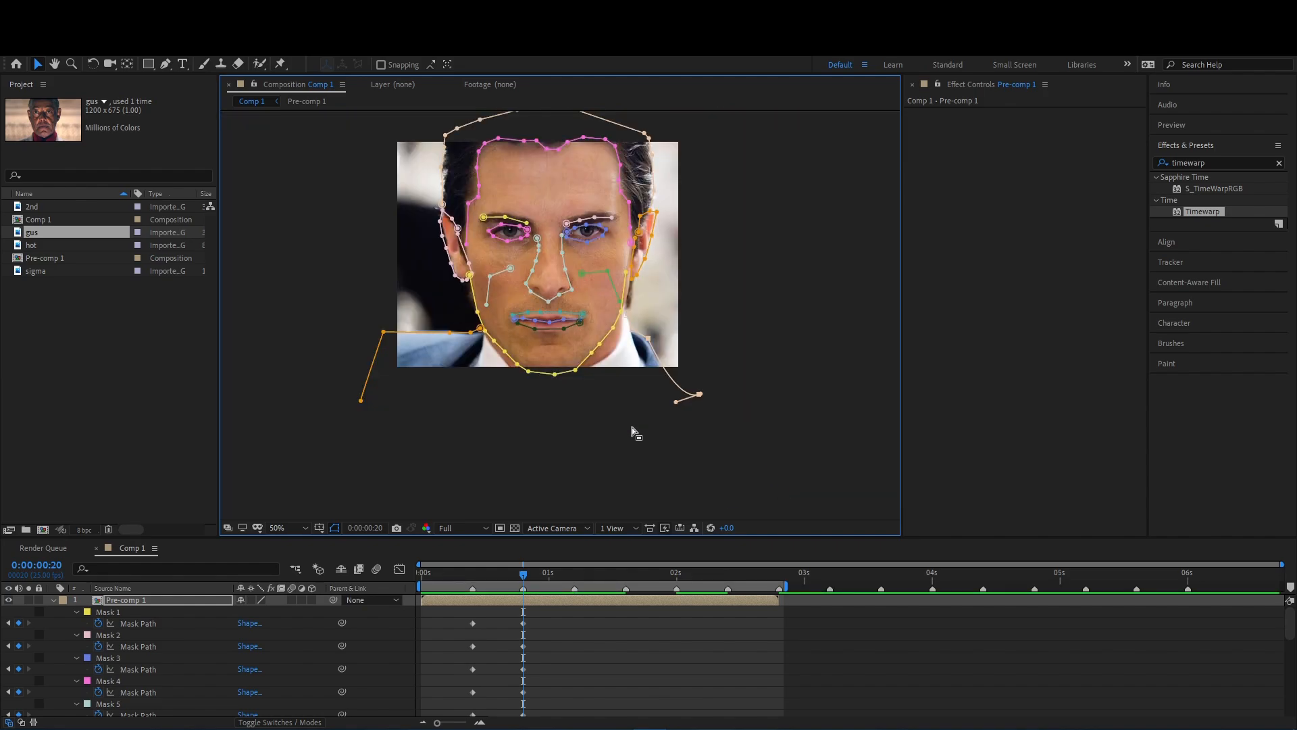
scroll(632, 427, up, 1)
- Refine the right-hand shoulder mask and the upper right-hand end of the jaw mask
drag(691, 229, 702, 249)
drag(682, 309, 685, 309)
drag(629, 285, 635, 338)
drag(639, 255, 602, 209)
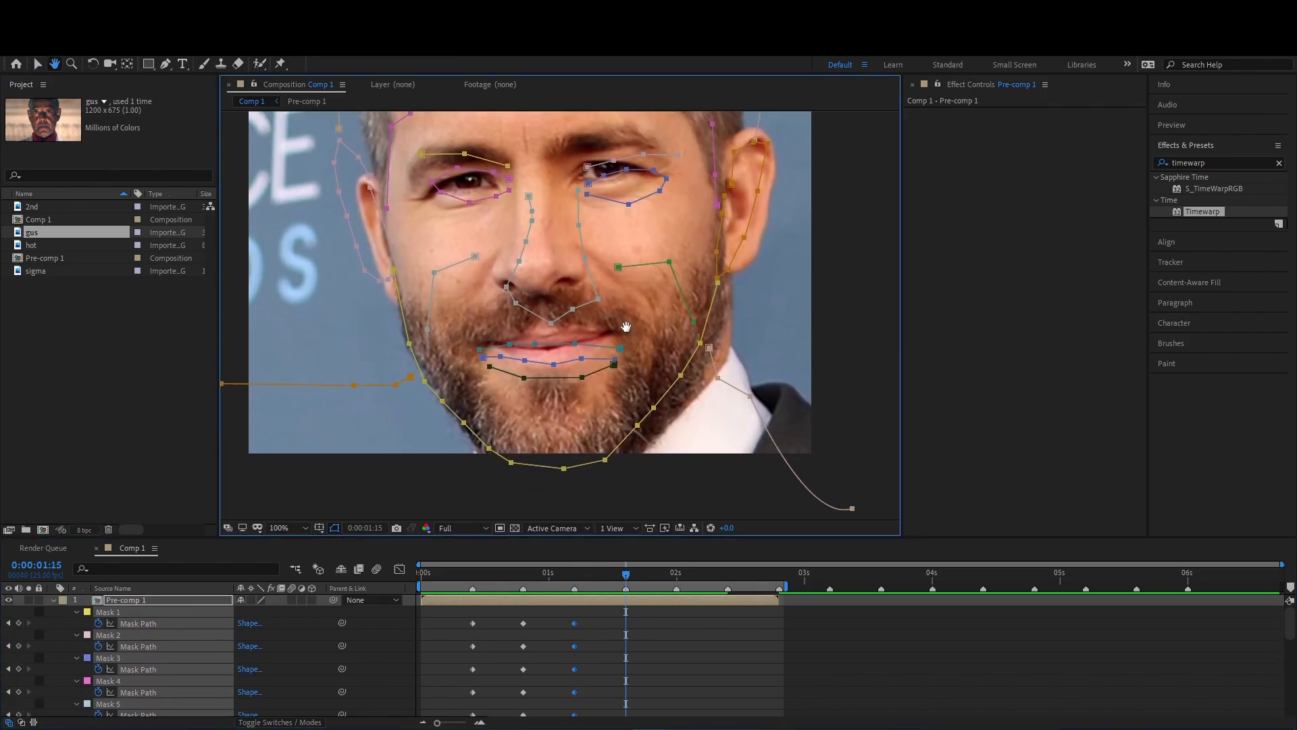
- At 0:00:01:15, fit both eyebrow masks to the third face's brows
key(v)
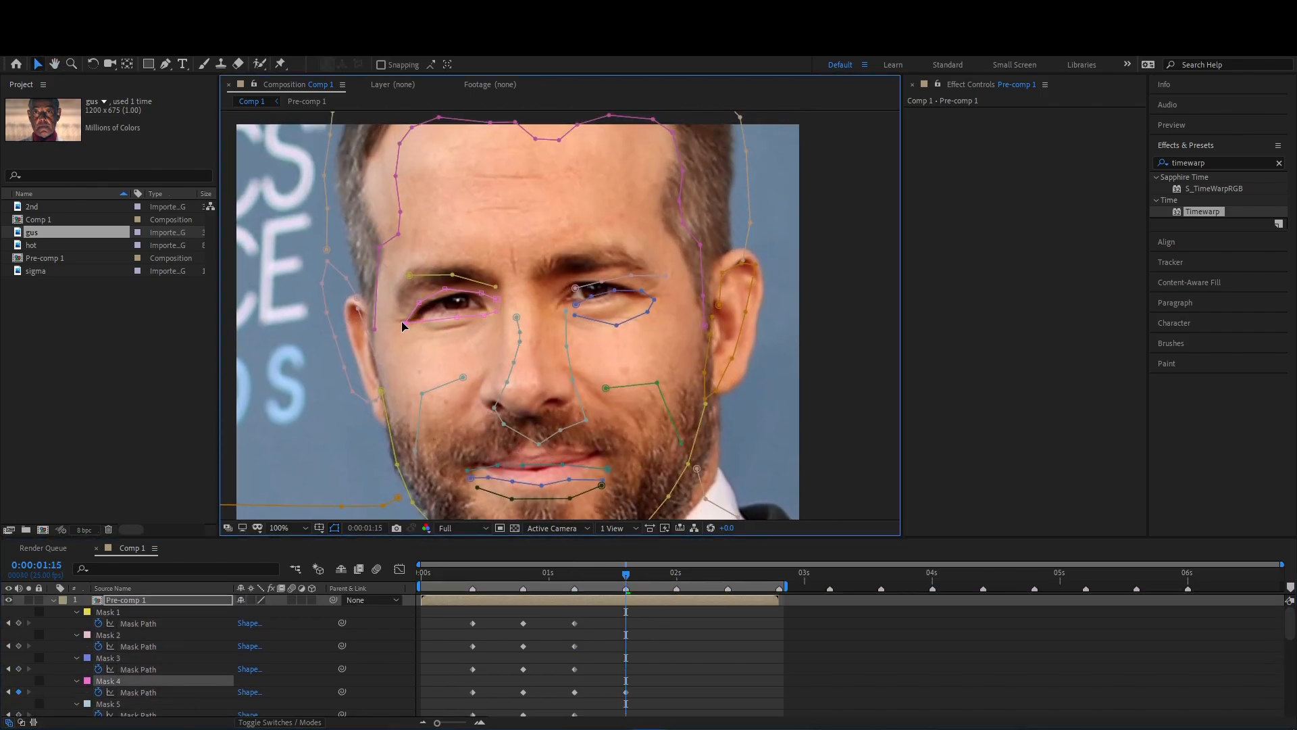
drag(472, 290, 471, 288)
mouse_move(410, 275)
mouse_down()
mouse_move(396, 302)
mouse_move(419, 275)
mouse_up()
drag(495, 286, 489, 280)
mouse_move(575, 287)
mouse_down()
mouse_move(539, 271)
mouse_move(578, 263)
mouse_up()
mouse_move(631, 275)
mouse_down()
mouse_move(610, 254)
mouse_move(634, 262)
mouse_up()
drag(578, 264, 571, 259)
- Reshape both eye masks to match the third face's eyes
drag(576, 304, 571, 278)
drag(611, 323, 603, 315)
drag(624, 300, 624, 307)
drag(574, 315, 560, 307)
drag(457, 317, 450, 329)
- Reshape the nose mask around the third face's nose and fit the three lip masks to its mouth
drag(494, 407, 481, 387)
click(162, 600)
click(490, 406)
drag(553, 325, 549, 326)
drag(559, 359, 555, 359)
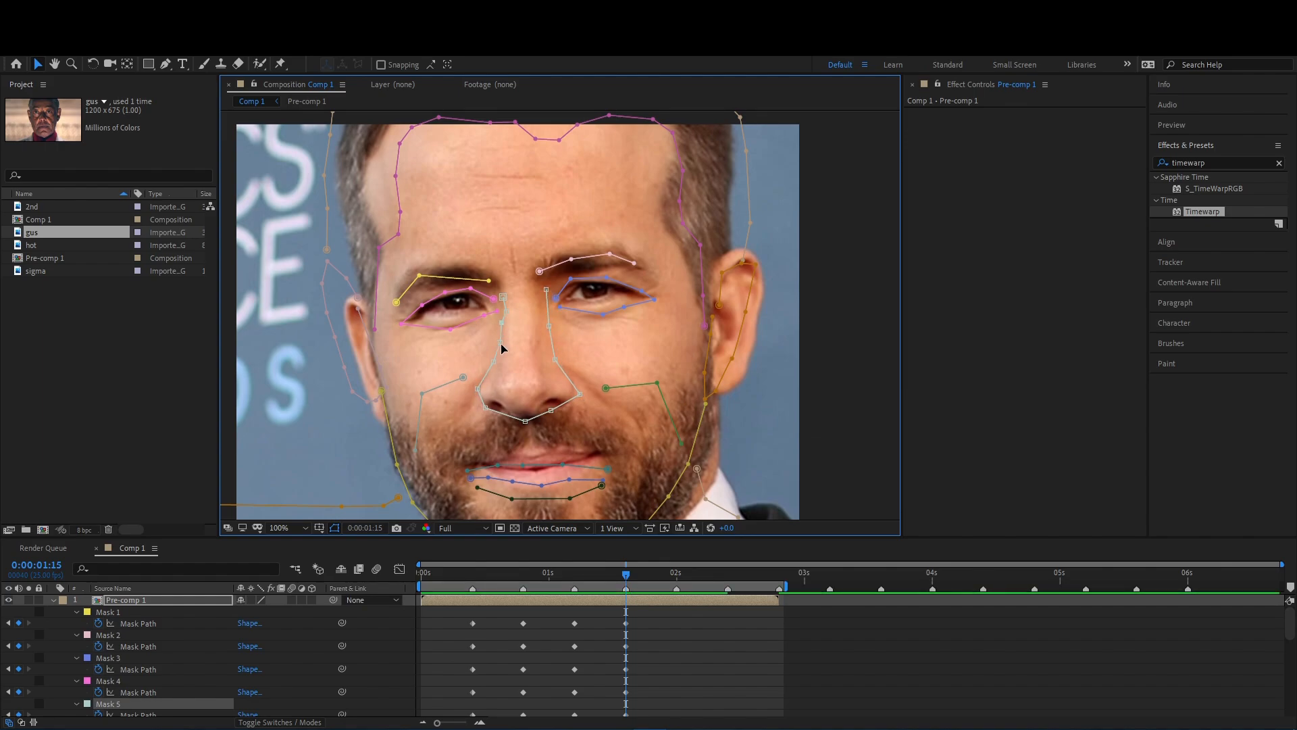
mouse_move(490, 405)
mouse_down()
mouse_move(484, 364)
mouse_move(491, 410)
mouse_up()
double_click(493, 423)
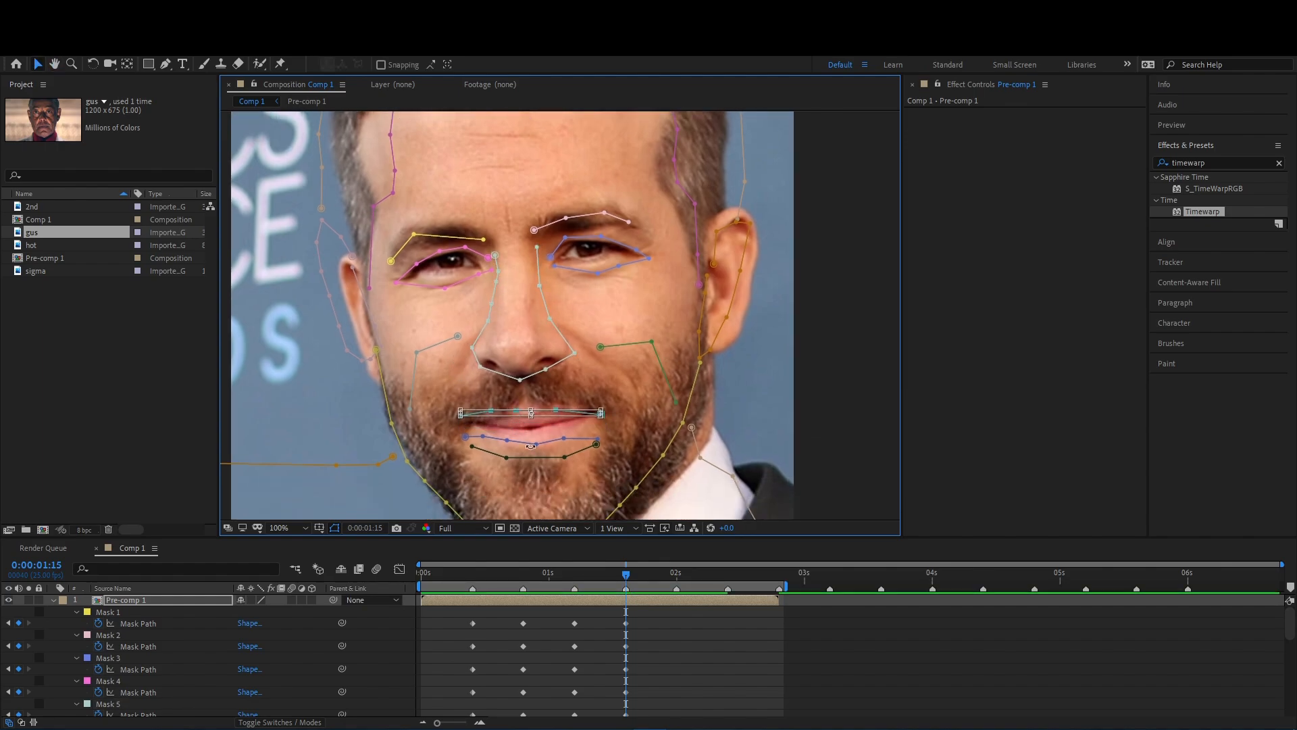
drag(522, 457, 566, 415)
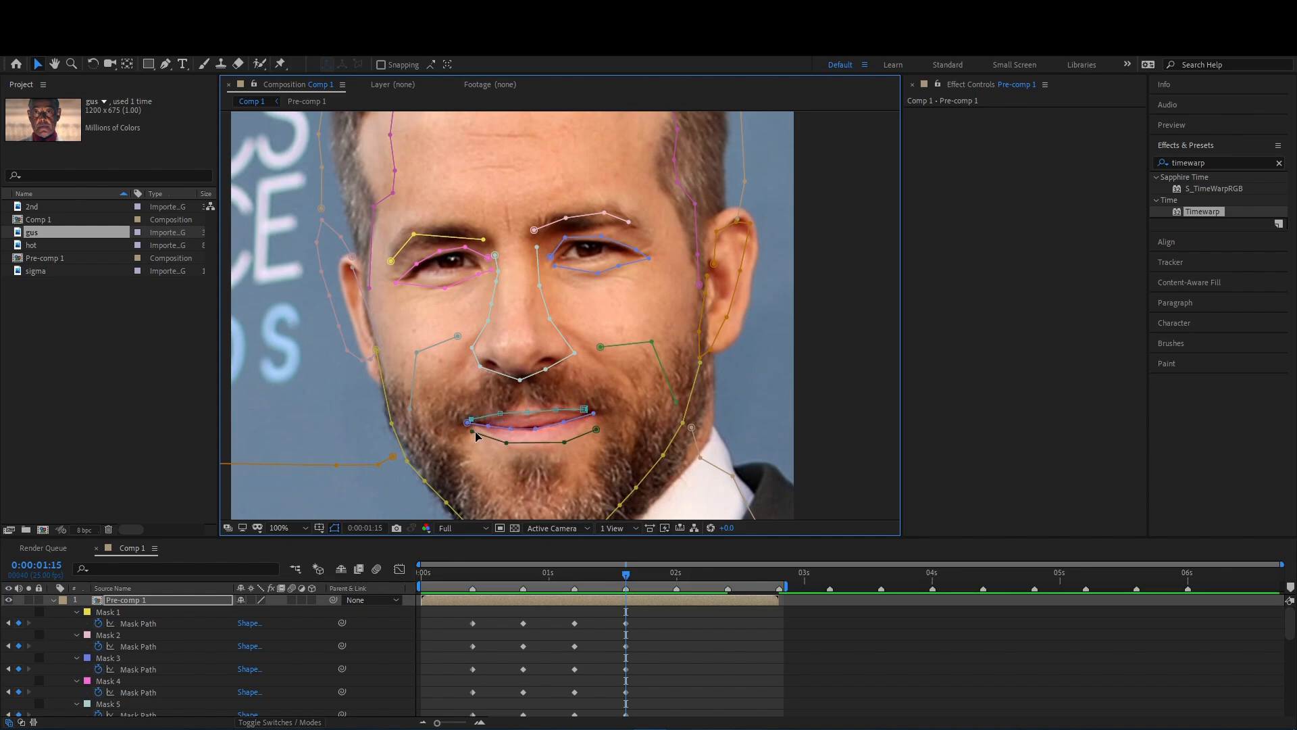
- Adjust the jaw mask points to follow the third face's bearded jawline
scroll(486, 439, down, 3)
click(468, 457)
drag(410, 378, 410, 376)
drag(394, 340, 390, 340)
drag(379, 266, 382, 303)
drag(672, 374, 687, 380)
- Fit both shoulder masks to the third portrait, following the neck and collar and running the opposite mask out from the jaw
drag(694, 344, 720, 313)
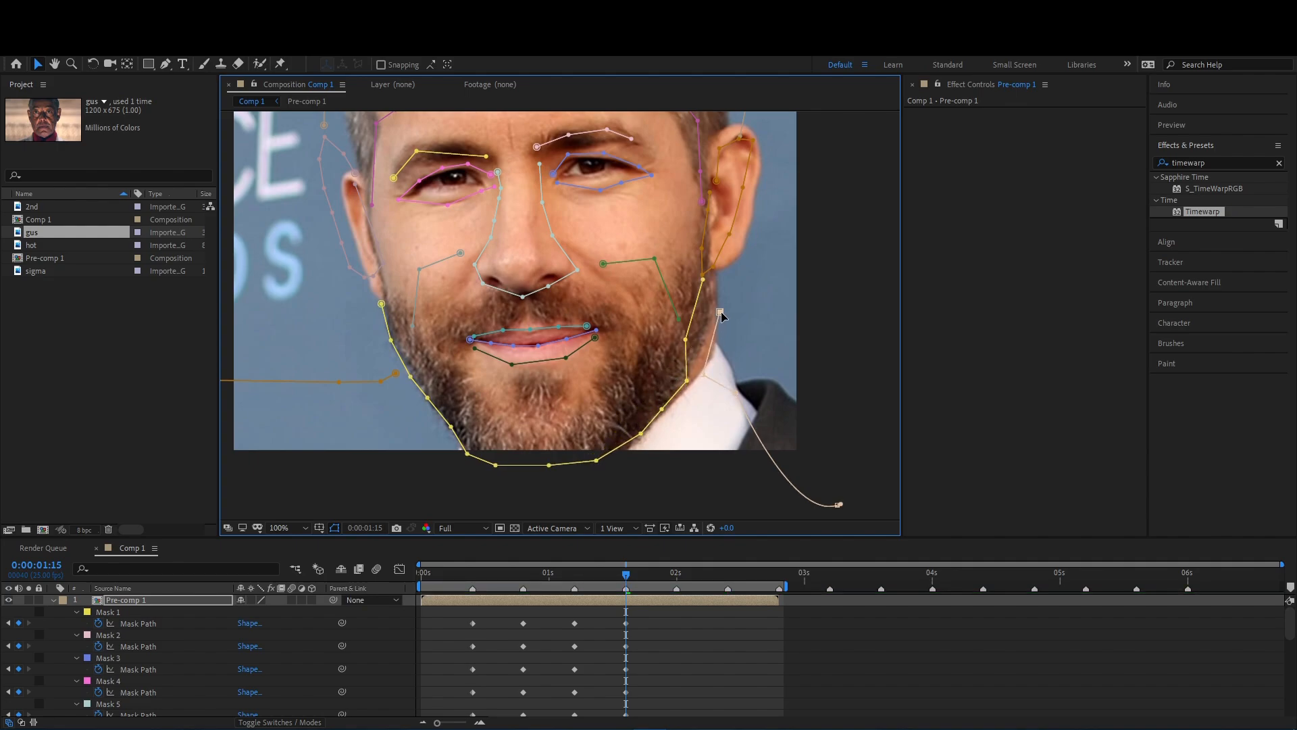
drag(781, 383, 773, 377)
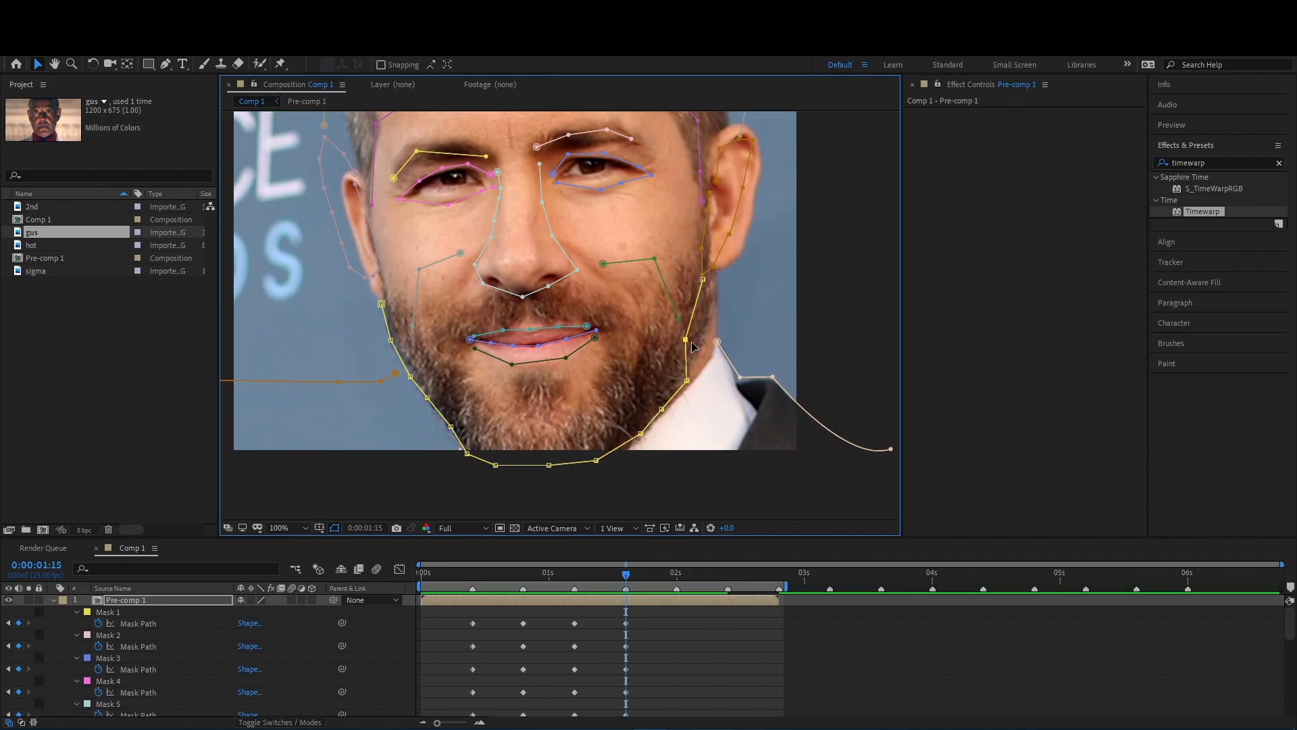
drag(380, 381, 378, 511)
drag(396, 373, 455, 475)
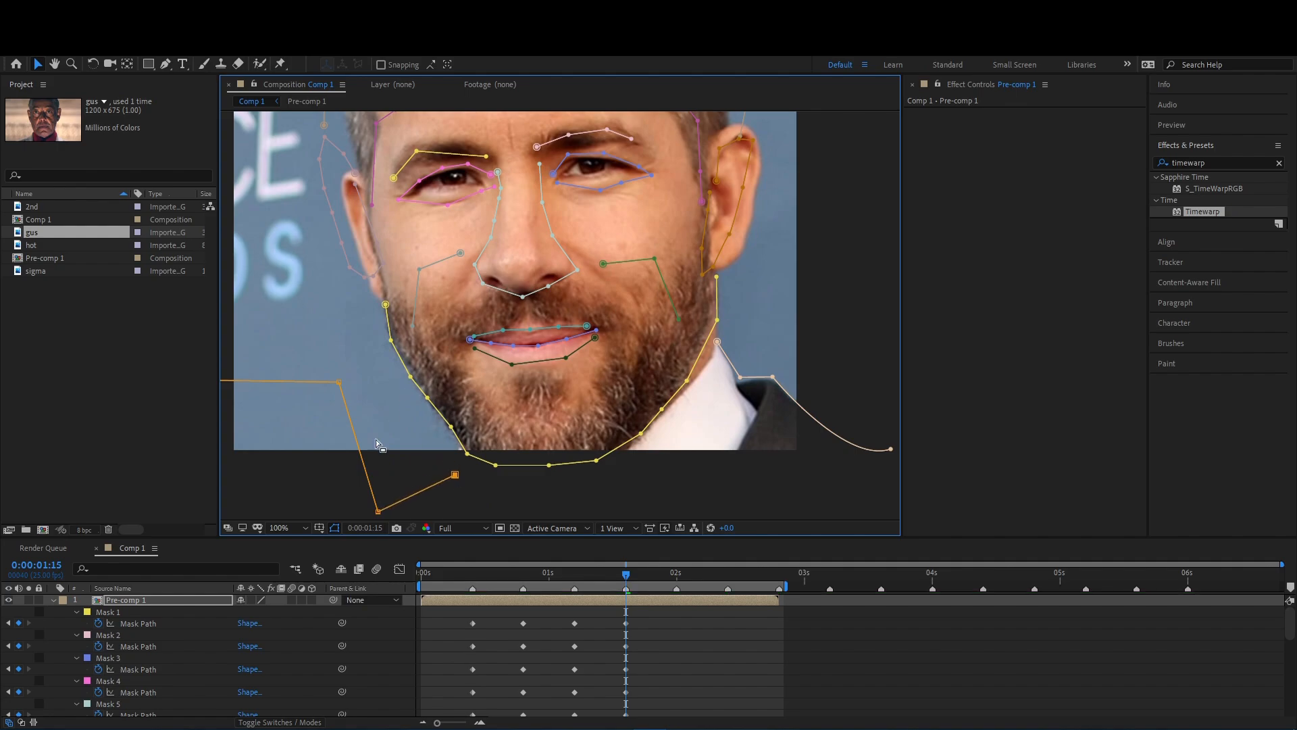
drag(338, 382, 305, 508)
drag(284, 406, 343, 316)
drag(266, 291, 297, 471)
drag(513, 385, 498, 487)
- Fit the mask on the image's left-hand ear to the outline of the third face's ear
double_click(409, 304)
drag(410, 304, 421, 326)
click(643, 610)
click(643, 601)
click(386, 272)
drag(386, 273, 454, 413)
- Reshape the forehead mask to follow the third face's hairline and temples
drag(450, 270, 446, 243)
drag(470, 235, 442, 185)
drag(470, 168, 459, 199)
drag(544, 204, 578, 175)
drag(590, 227, 608, 185)
drag(613, 228, 620, 209)
drag(738, 259, 728, 251)
drag(735, 289, 716, 313)
- Fit the mask on the image's right-hand ear around the third face's ear, down to the lobe
drag(755, 333, 749, 386)
drag(749, 386, 726, 332)
drag(701, 376, 700, 258)
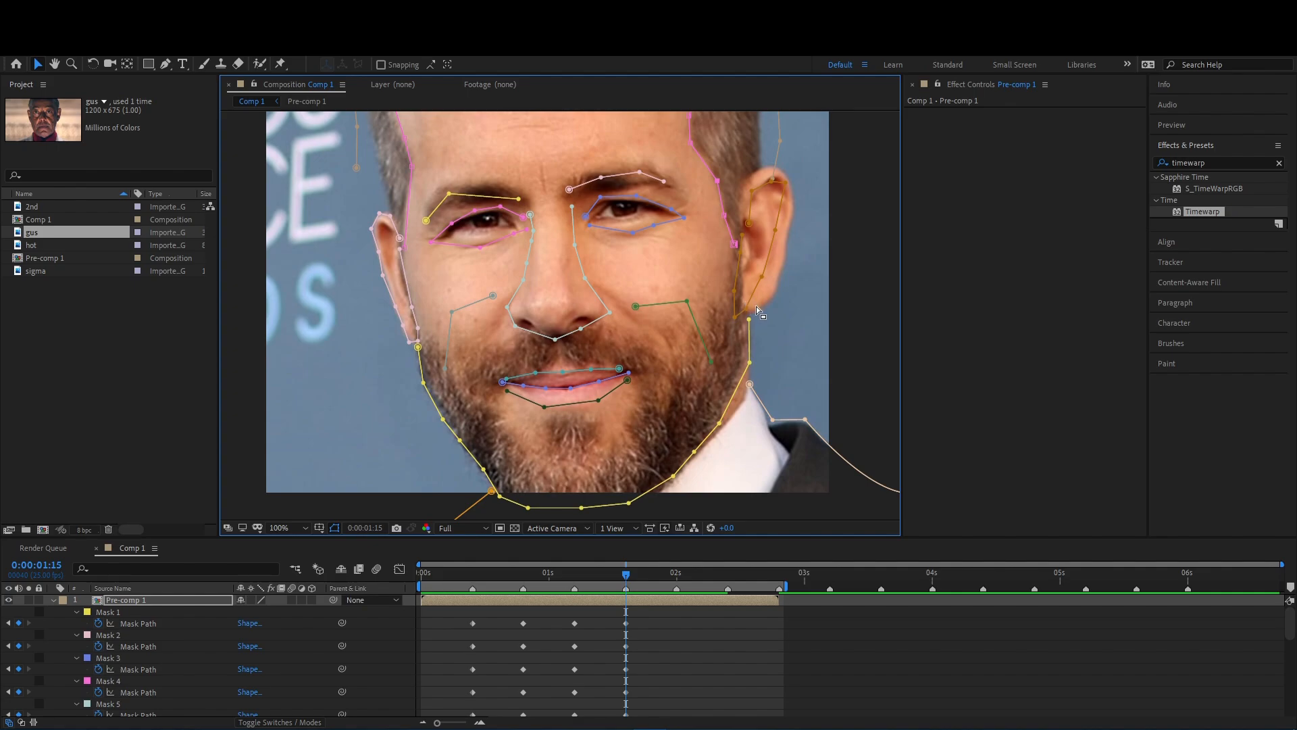
drag(735, 317, 741, 315)
drag(746, 309, 763, 307)
drag(749, 263, 679, 312)
drag(706, 278, 716, 278)
drag(692, 325, 717, 344)
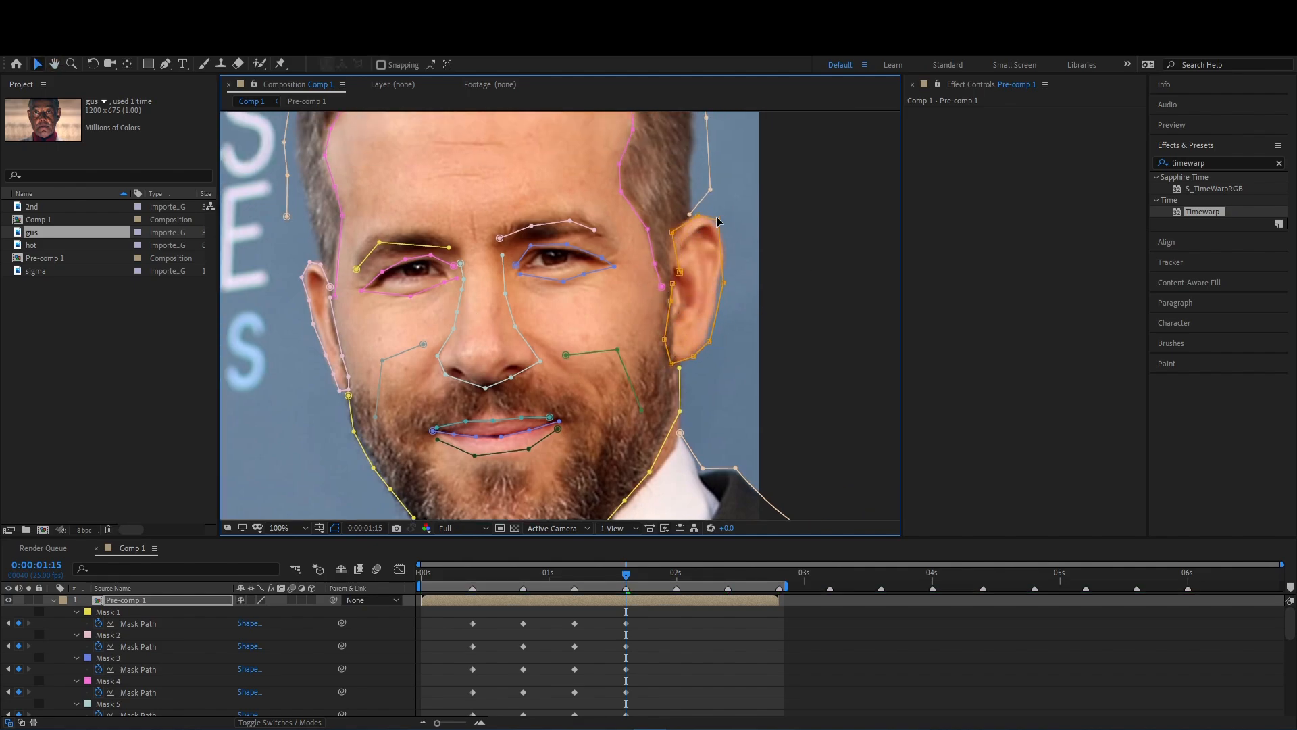
- Reshape the outer hair mask to follow the third face's head outline from ear to ear
drag(693, 216, 652, 273)
drag(667, 212, 655, 178)
drag(254, 316, 383, 268)
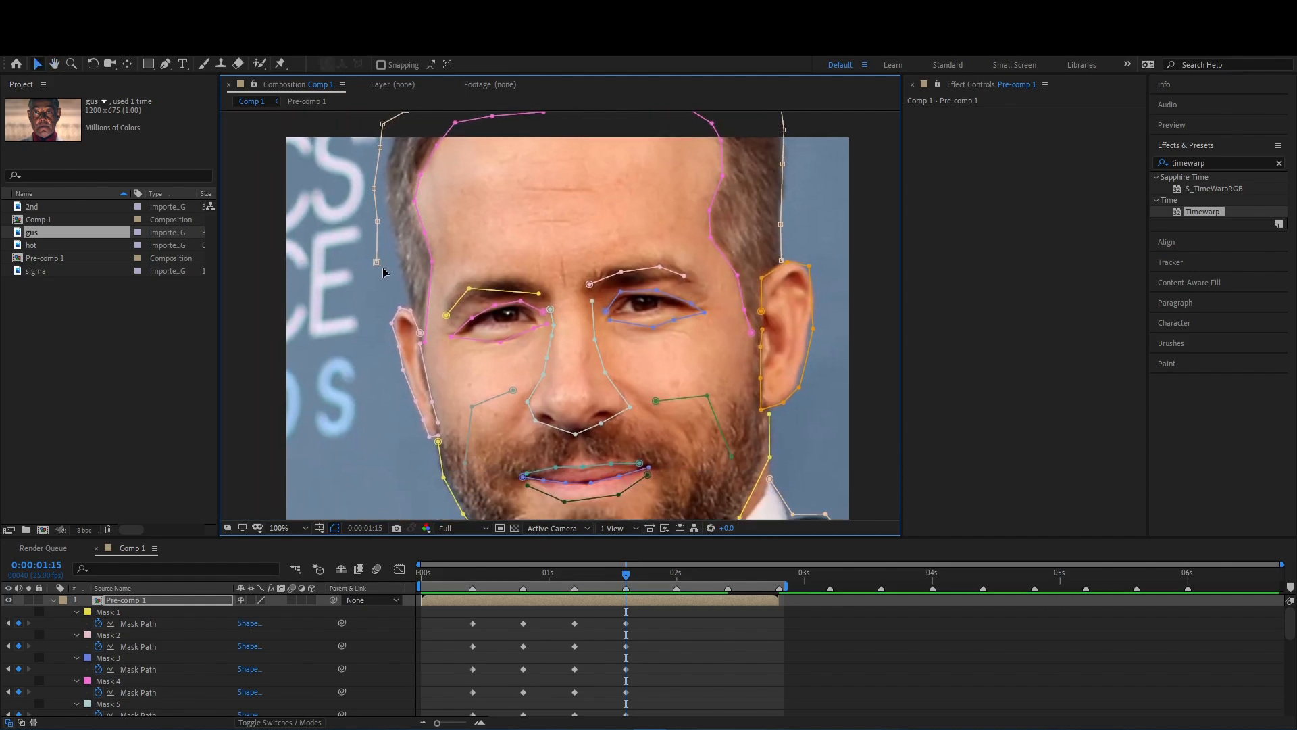
drag(389, 196, 383, 291)
drag(377, 218, 397, 214)
drag(403, 205, 409, 174)
drag(448, 185, 458, 144)
drag(521, 168, 531, 134)
drag(637, 165, 672, 128)
drag(588, 471, 564, 419)
drag(592, 146, 595, 136)
drag(471, 156, 459, 145)
drag(562, 243, 496, 206)
- Refine the upper points of the right-hand ear mask against the third face's ear
drag(716, 334, 714, 337)
drag(713, 272, 724, 281)
click(704, 602)
click(723, 280)
click(703, 601)
click(723, 280)
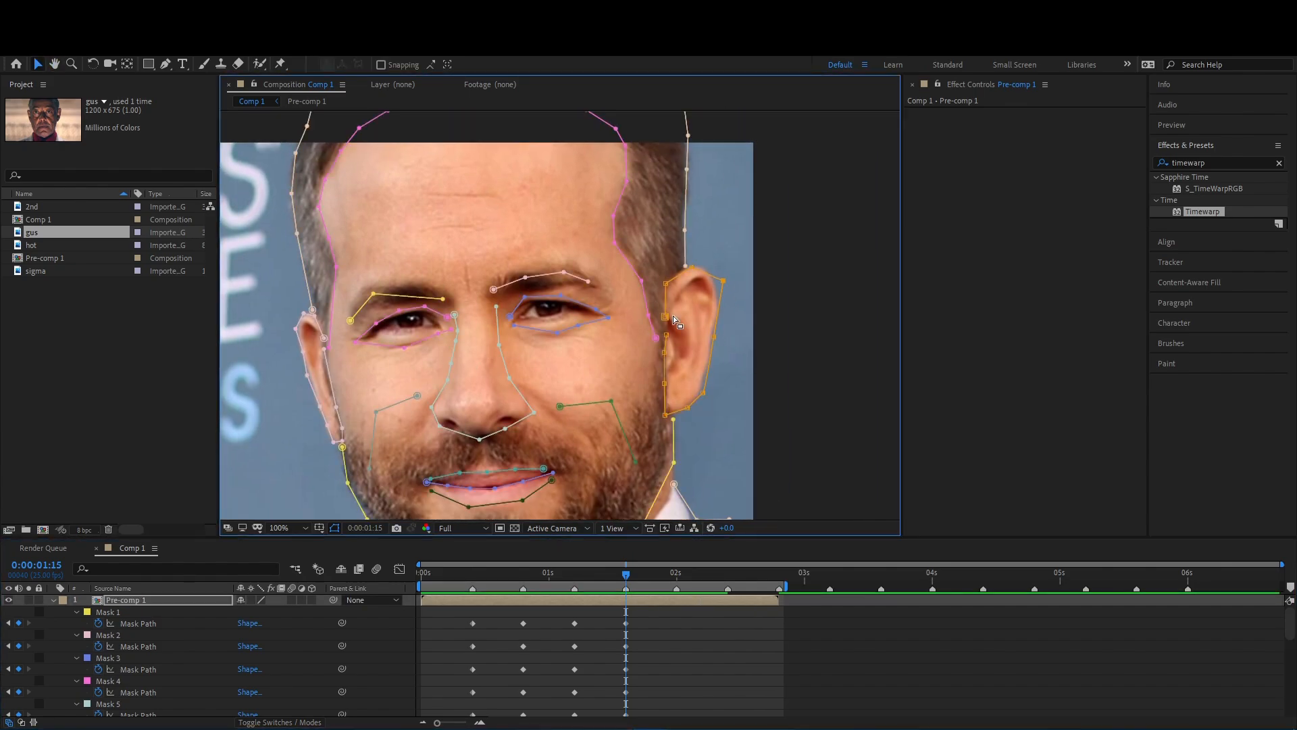
drag(698, 263, 697, 264)
drag(604, 324, 600, 230)
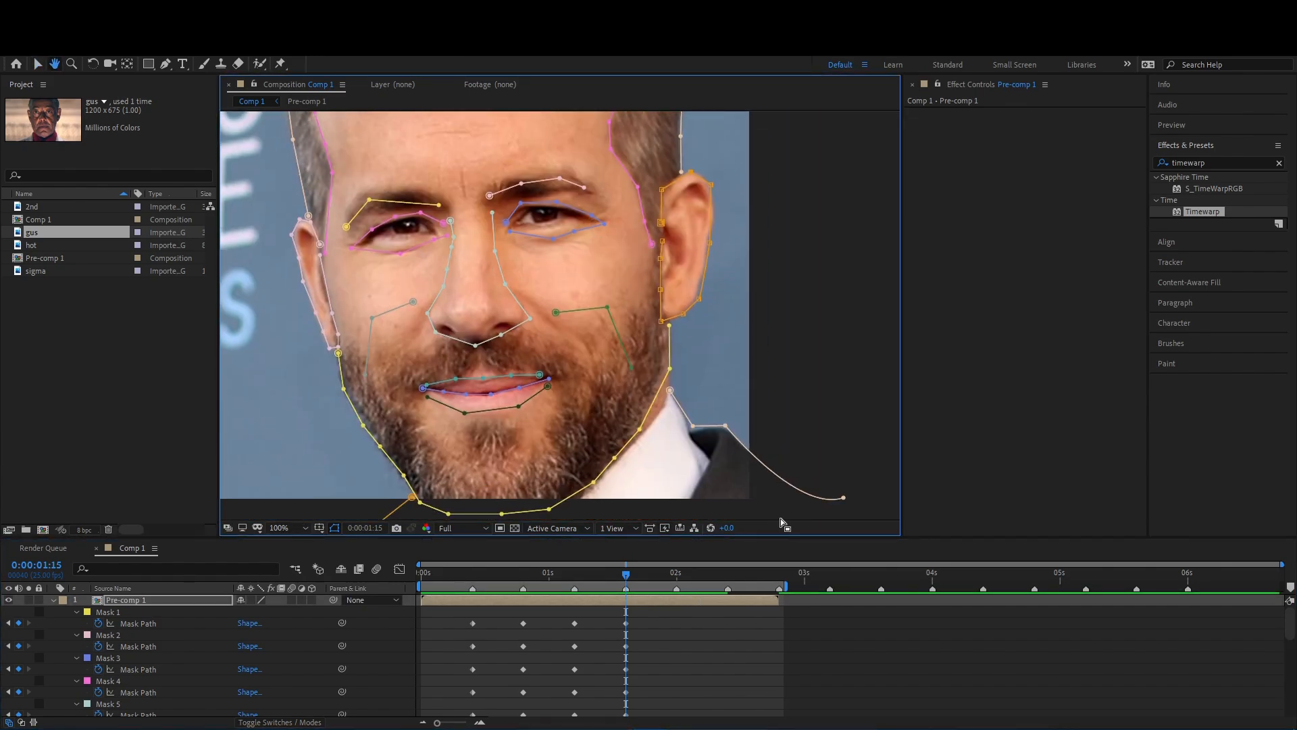
- Add Mask Path keyframes for all masks at 0:00:02:00 and 0:00:02:10
click(677, 574)
click(18, 623)
scroll(38, 635, down, 10)
drag(474, 581, 728, 630)
click(18, 687)
scroll(645, 667, up, 10)
click(728, 600)
- At 0:00:02:10, fit both eyebrow masks to the fourth face's brows
drag(487, 271, 558, 397)
drag(440, 327, 436, 290)
drag(510, 331, 501, 289)
drag(417, 353, 417, 311)
drag(591, 310, 627, 273)
drag(630, 305, 689, 300)
drag(560, 323, 593, 293)
- Reshape both eye masks around the fourth face's wide-open eyes
drag(473, 342, 501, 327)
drag(521, 347, 587, 346)
drag(591, 330, 609, 319)
drag(628, 329, 642, 317)
drag(624, 367, 629, 371)
mouse_move(581, 358)
mouse_down()
mouse_move(593, 359)
mouse_move(592, 337)
mouse_up()
- Reshape the nose mask to follow the fourth face's nose bridge and nostril
drag(564, 308, 564, 302)
drag(567, 347, 574, 345)
drag(577, 380, 586, 376)
drag(602, 414, 613, 409)
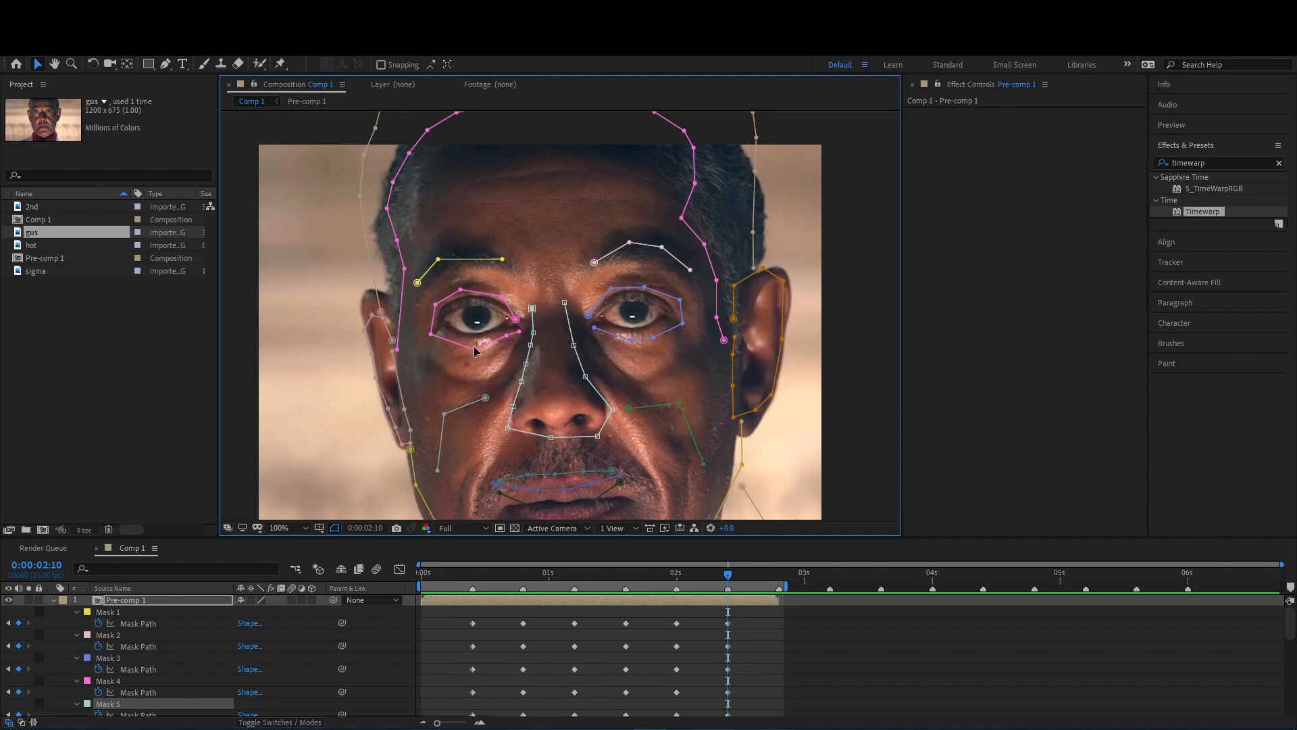
- Reshape the forehead mask to follow the fourth face's hairline down to both temples
click(388, 215)
drag(387, 208, 417, 214)
drag(393, 182, 436, 161)
drag(427, 129, 451, 147)
drag(496, 173, 489, 234)
drag(450, 174, 477, 195)
drag(493, 168, 626, 206)
drag(610, 163, 642, 211)
drag(647, 173, 661, 243)
drag(676, 192, 666, 252)
drag(686, 210, 668, 257)
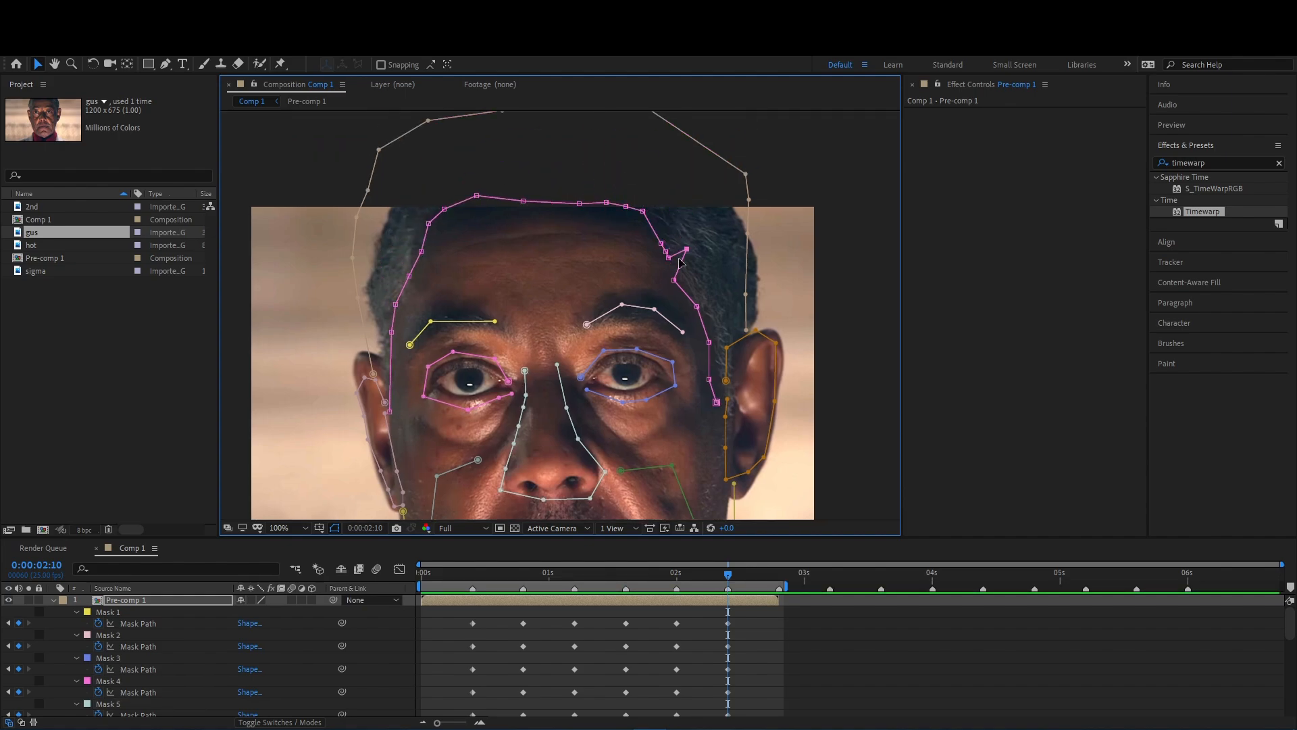
drag(710, 342, 713, 344)
drag(709, 379, 716, 378)
- Pull the outer hair mask in to follow the fourth face's head outline
drag(725, 380, 742, 347)
drag(746, 294, 754, 328)
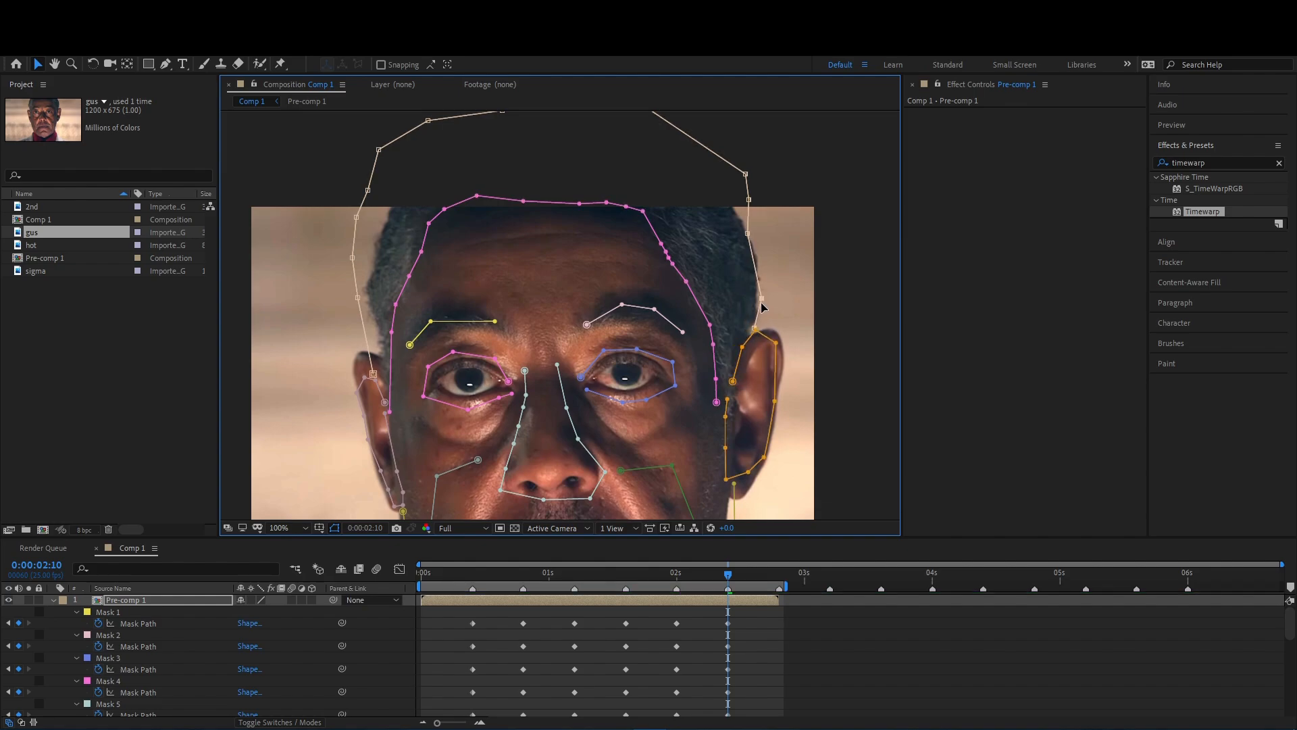
drag(736, 181, 711, 196)
scroll(706, 196, down, 1)
drag(628, 193, 481, 225)
drag(494, 218, 506, 246)
drag(469, 232, 481, 258)
scroll(480, 257, up, 1)
drag(367, 190, 382, 217)
drag(358, 297, 368, 298)
- Fit both ear masks to the outlines of the fourth face's ears
drag(372, 373, 382, 352)
drag(375, 380, 381, 359)
scroll(365, 385, down, 2)
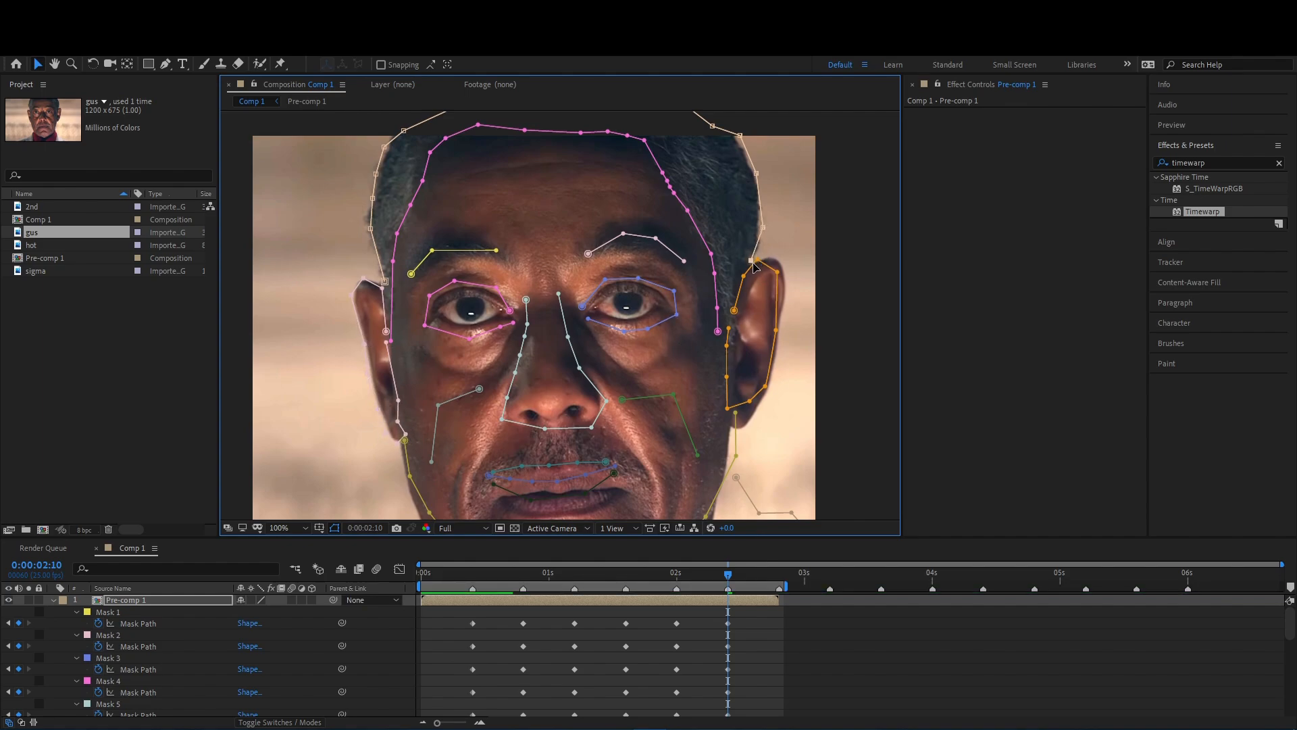
drag(745, 275, 743, 269)
drag(776, 330, 787, 313)
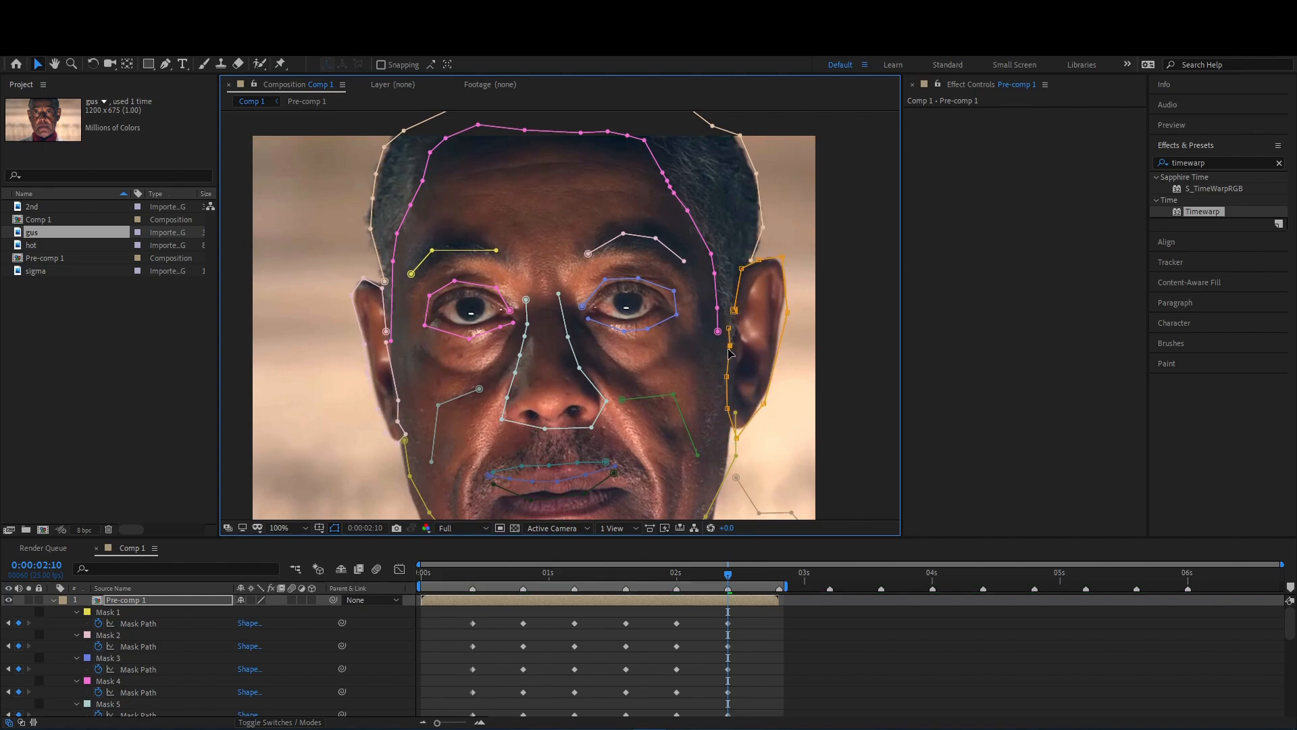
- Fit the three lip masks to the fourth face's mouth
scroll(700, 366, down, 3)
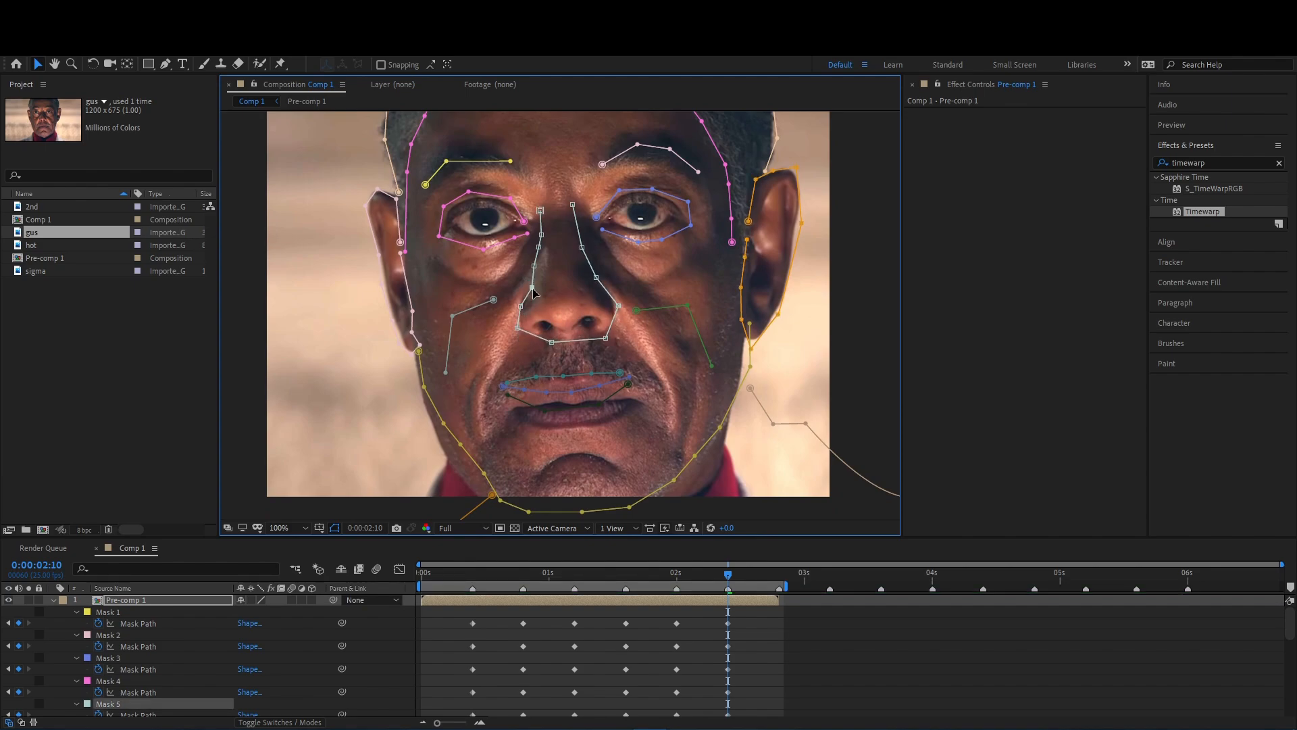
drag(549, 417, 545, 426)
drag(600, 405, 633, 403)
drag(524, 390, 530, 407)
drag(547, 391, 550, 408)
drag(571, 392, 597, 401)
drag(630, 377, 632, 398)
drag(538, 387, 538, 390)
drag(563, 375, 591, 389)
drag(619, 372, 623, 392)
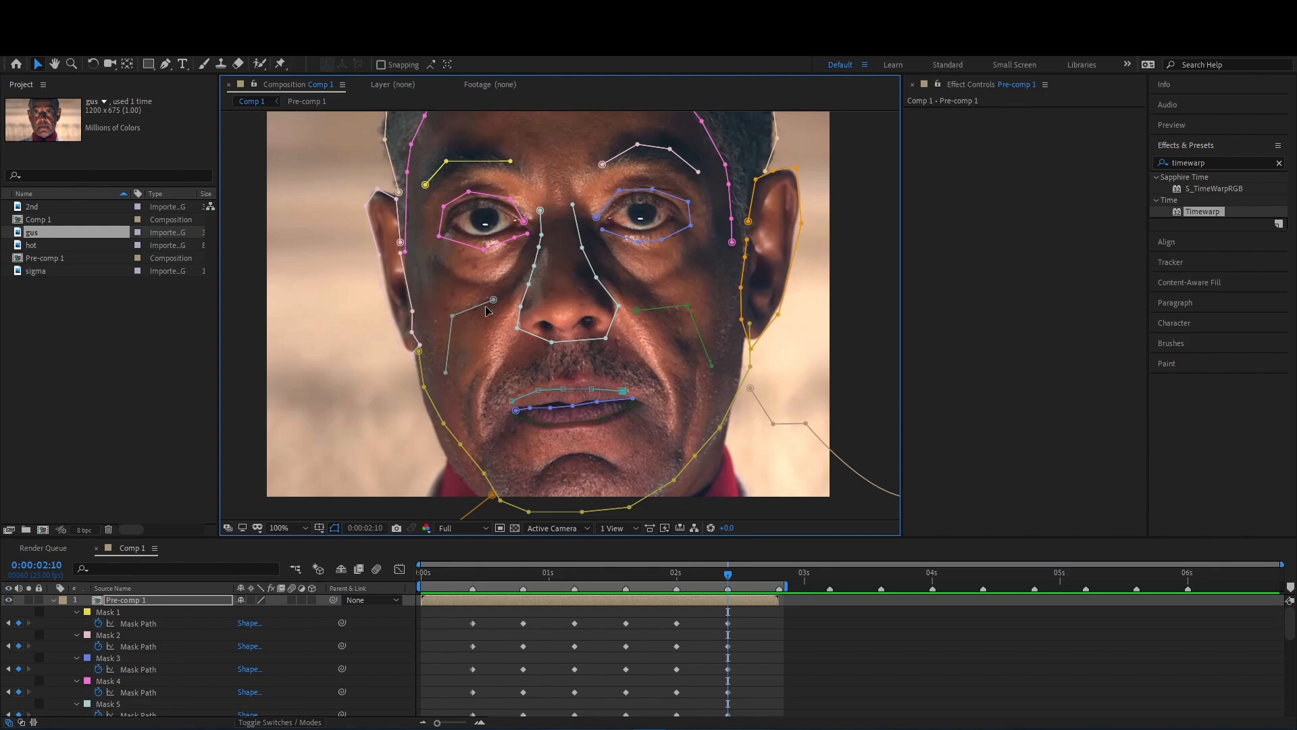
- Reshape the two cheek masks to follow the third face's cheek creases
drag(728, 574, 676, 586)
drag(630, 282, 677, 297)
drag(708, 364, 695, 349)
drag(495, 296, 491, 292)
drag(456, 314, 459, 311)
- Replace the Mask Path keyframes at 0:00:02:00 with copies of the keyframes from 0:00:01:15
drag(677, 574, 626, 591)
drag(690, 611, 668, 682)
scroll(671, 684, down, 10)
key(Delete)
scroll(666, 669, up, 10)
drag(646, 622, 616, 703)
scroll(618, 683, down, 10)
key(ctrl+c)
click(677, 574)
key(ctrl+v)
scroll(678, 576, up, 10)
- At 0:00:02:10, adjust both shoulder masks to the fourth portrait's neck and collar
drag(678, 574, 728, 579)
click(746, 371)
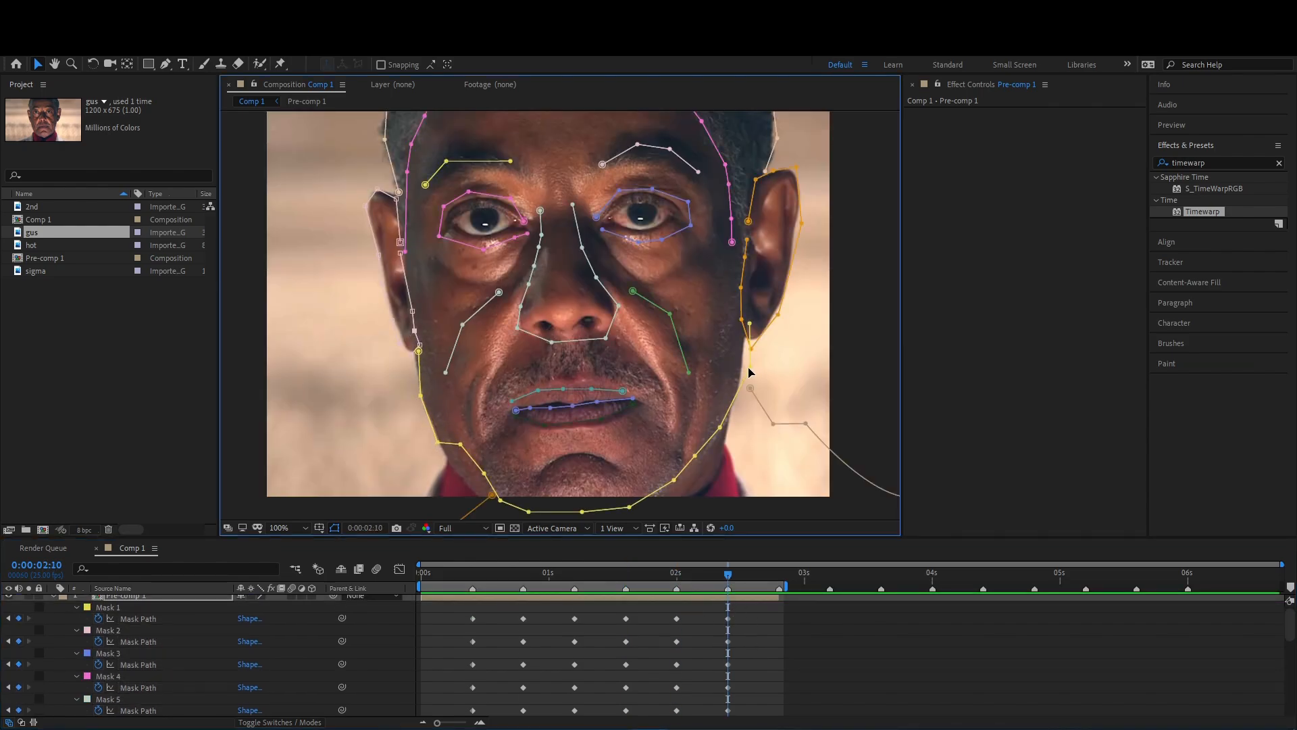
drag(806, 423, 761, 511)
drag(657, 492, 663, 395)
drag(497, 397, 452, 366)
drag(423, 457, 413, 425)
- Adjust the jaw mask points to follow the fourth face's jawline and chin
drag(438, 382, 453, 413)
drag(489, 430, 505, 474)
drag(534, 468, 544, 481)
drag(634, 464, 691, 449)
drag(699, 412, 736, 384)
drag(576, 473, 590, 493)
drag(689, 448, 687, 507)
- Fine-tune the lip mask and tighten the right-hand ear mask around the fourth face's ear
drag(565, 404, 566, 401)
drag(594, 403, 596, 398)
drag(625, 405, 687, 459)
drag(855, 328, 854, 295)
drag(831, 419, 838, 411)
drag(804, 454, 843, 399)
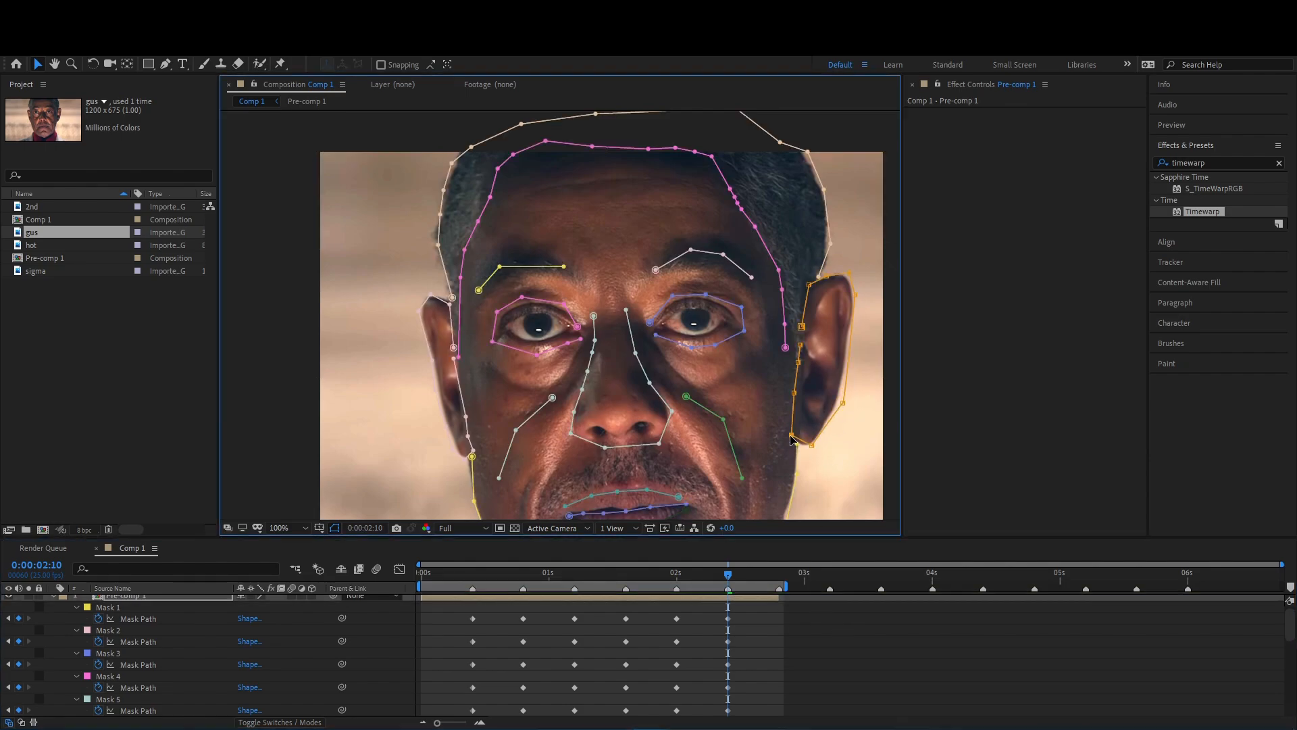
- Move the playhead to 0:00:02:01 and review the whole set of masks at 50% zoom
drag(626, 450, 606, 251)
scroll(611, 358, down, 1)
click(704, 627)
drag(684, 581, 684, 582)
click(698, 598)
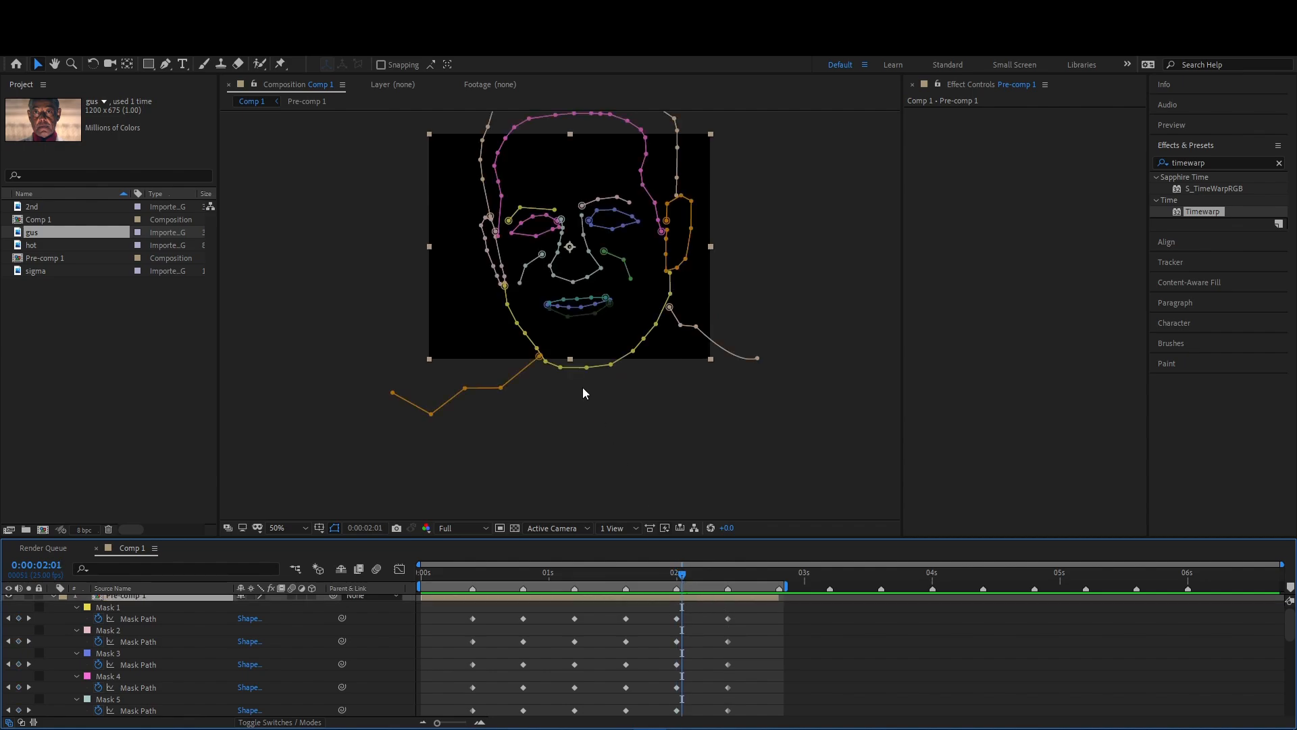
- Scrub and play the composition from its start to review how the masks change between the four portraits
drag(683, 581, 462, 594)
key(space)
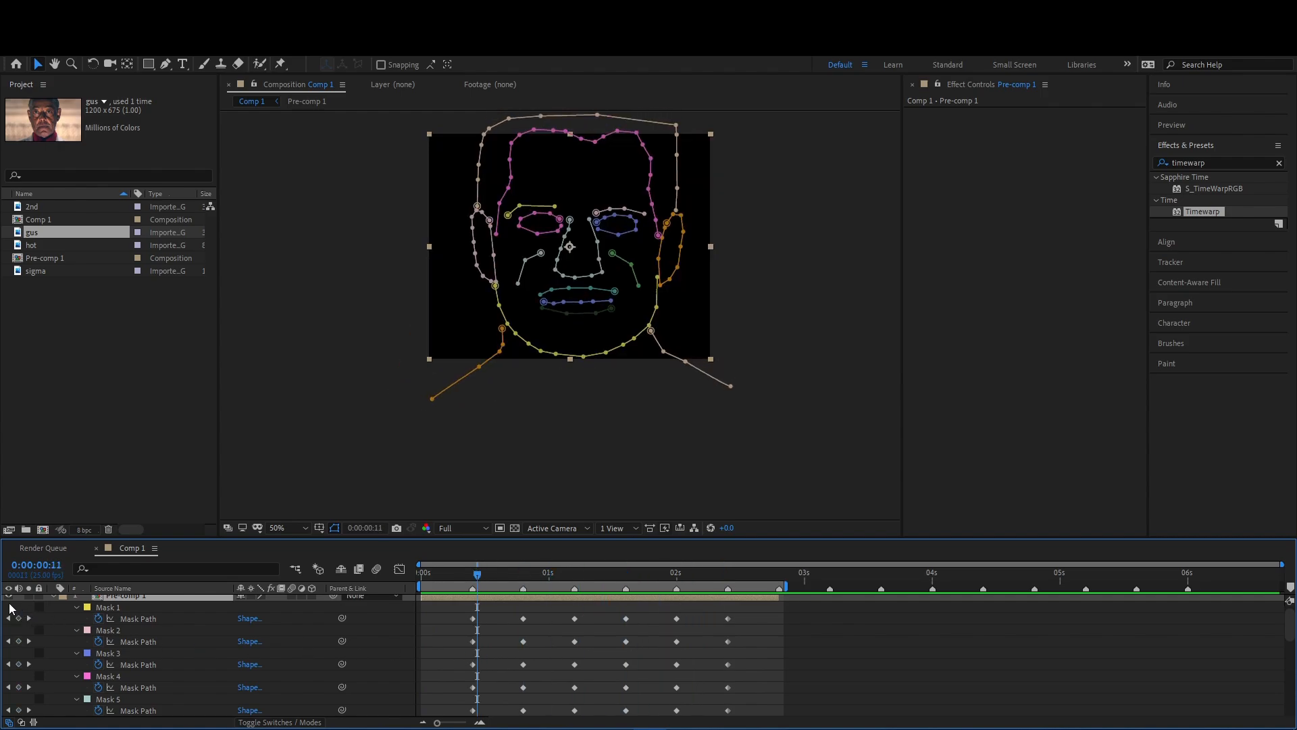
drag(481, 578, 465, 599)
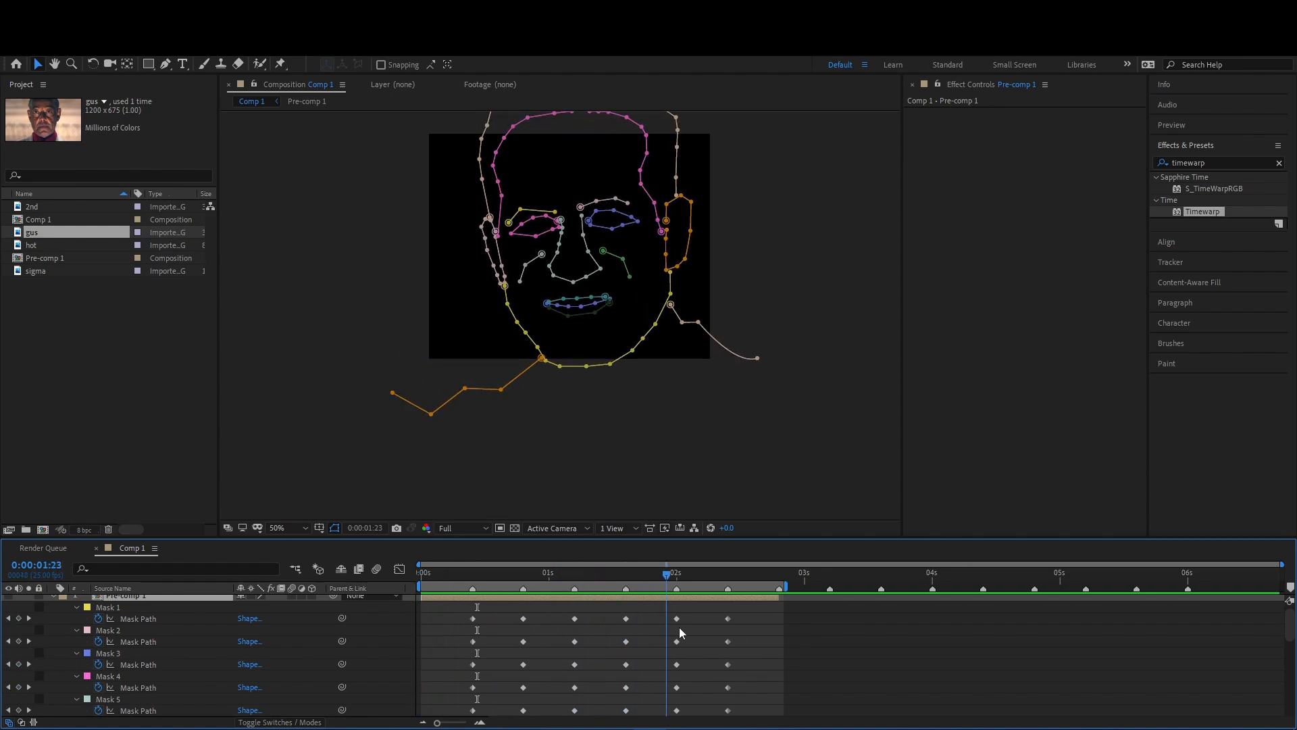
drag(602, 633, 384, 660)
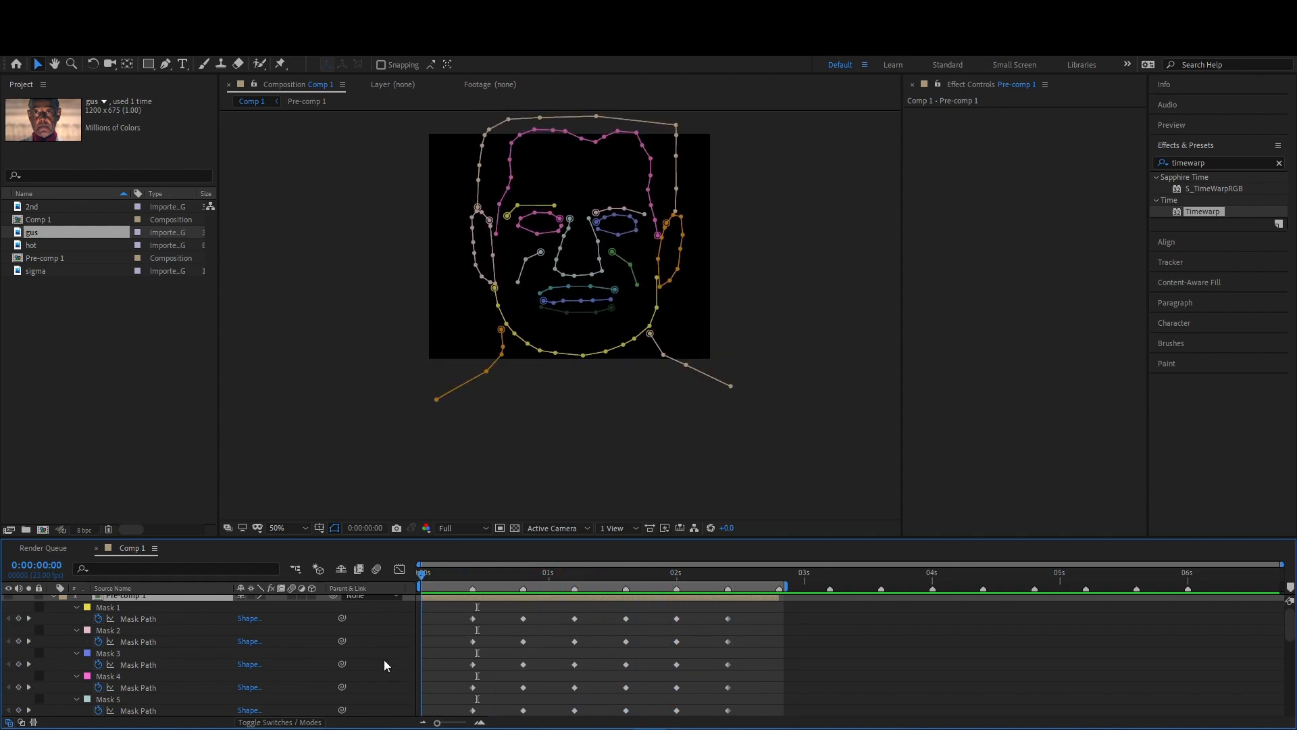
click(496, 653)
key(space)
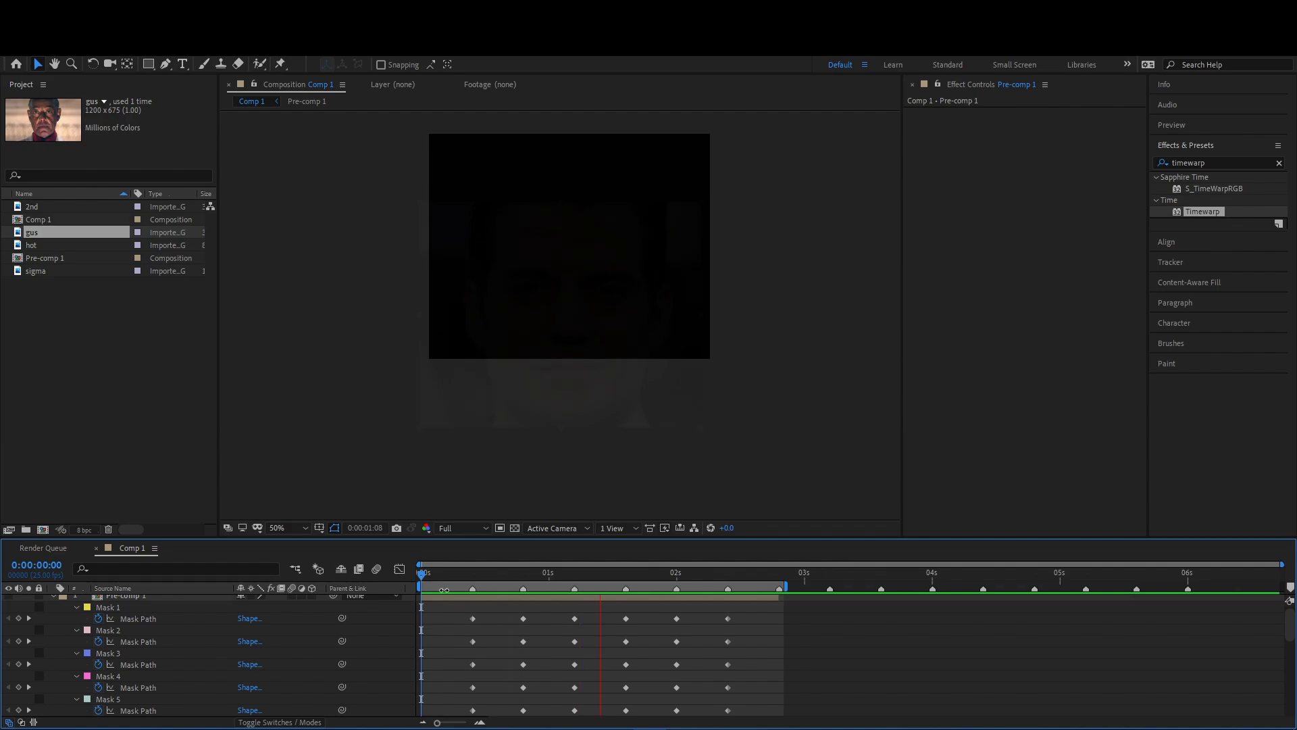
drag(427, 575, 486, 585)
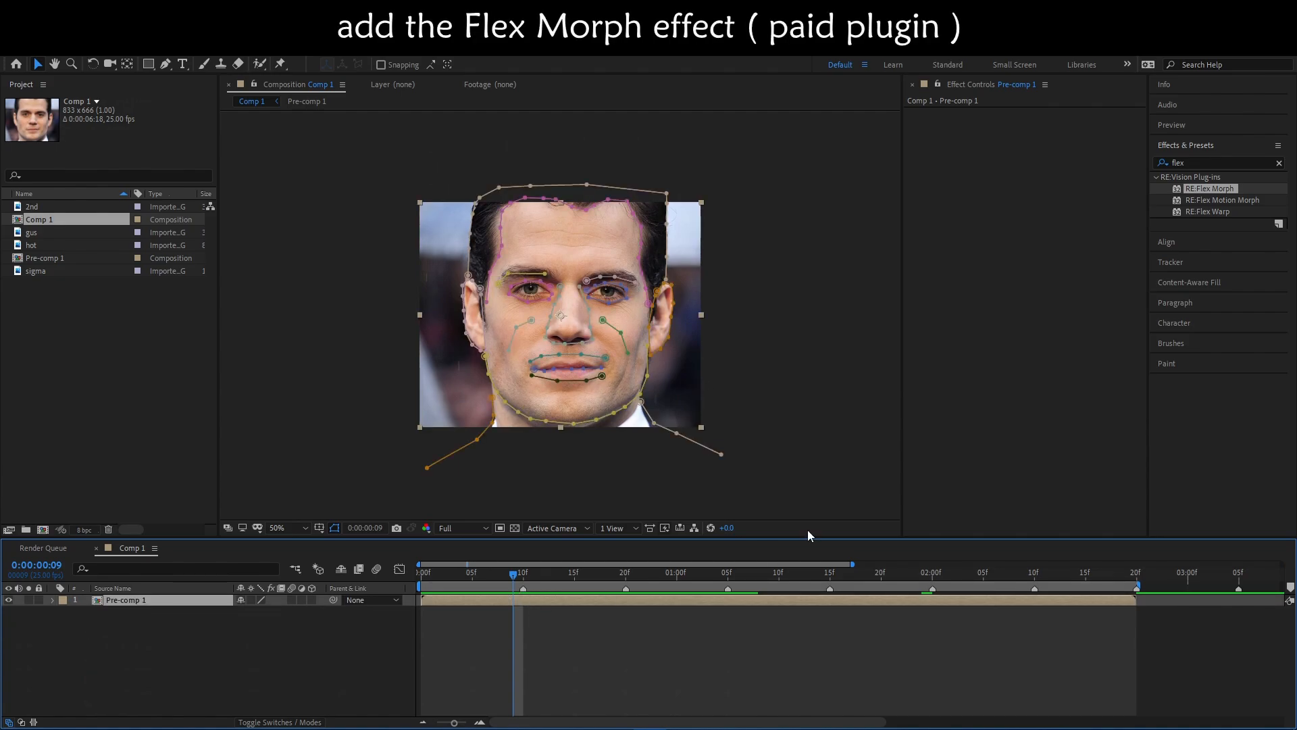
- Apply RE:Flex Morph to the Pre-comp 1 layer and keyframe Picture Key on at 0:00:00:09
drag(1217, 188, 1094, 229)
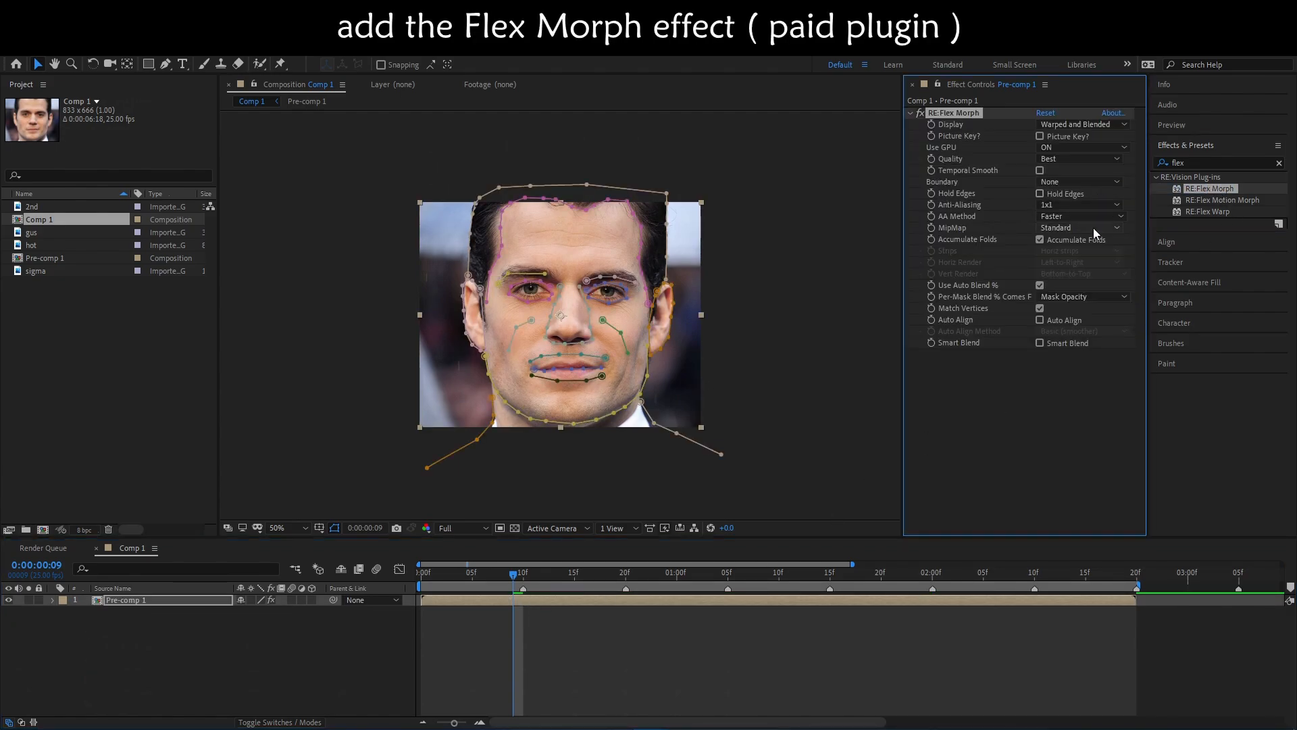
click(1079, 148)
click(1080, 149)
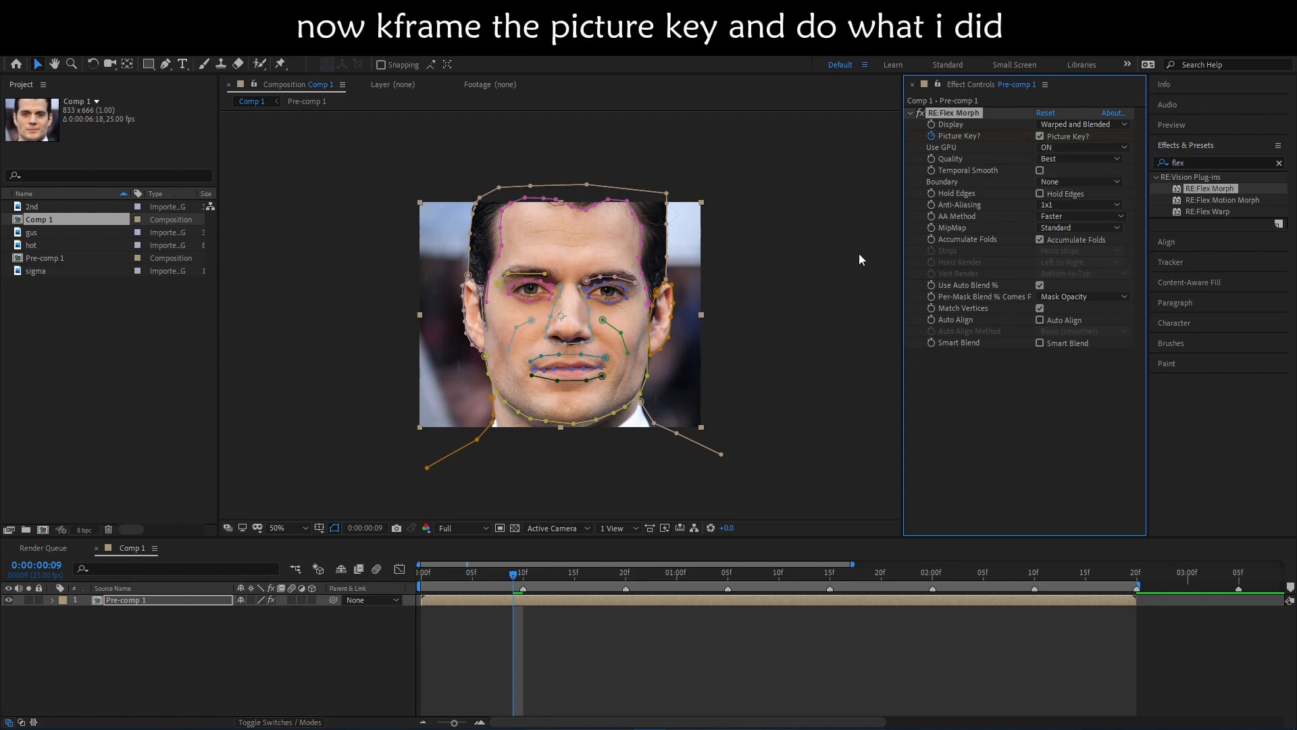
- Keyframe the morph effect's Picture Key off at 0:00:00:10
key(u)
click(521, 578)
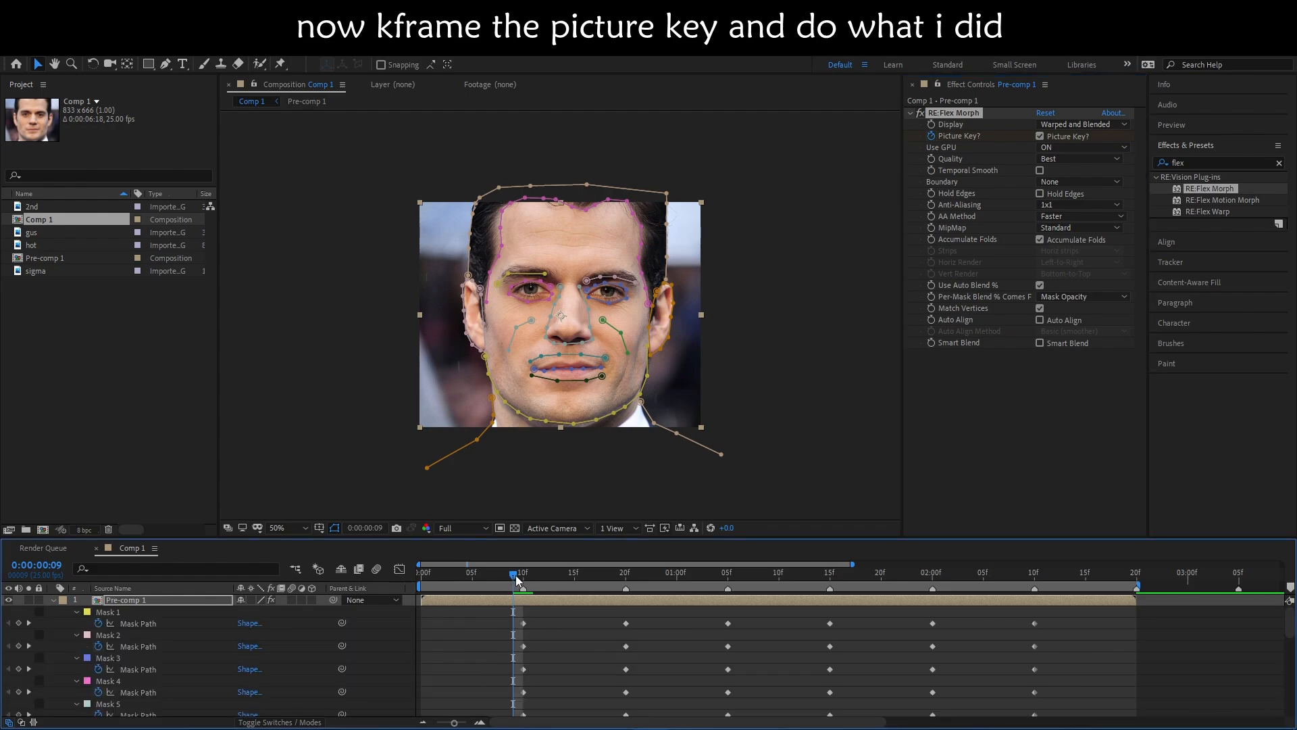
key(u)
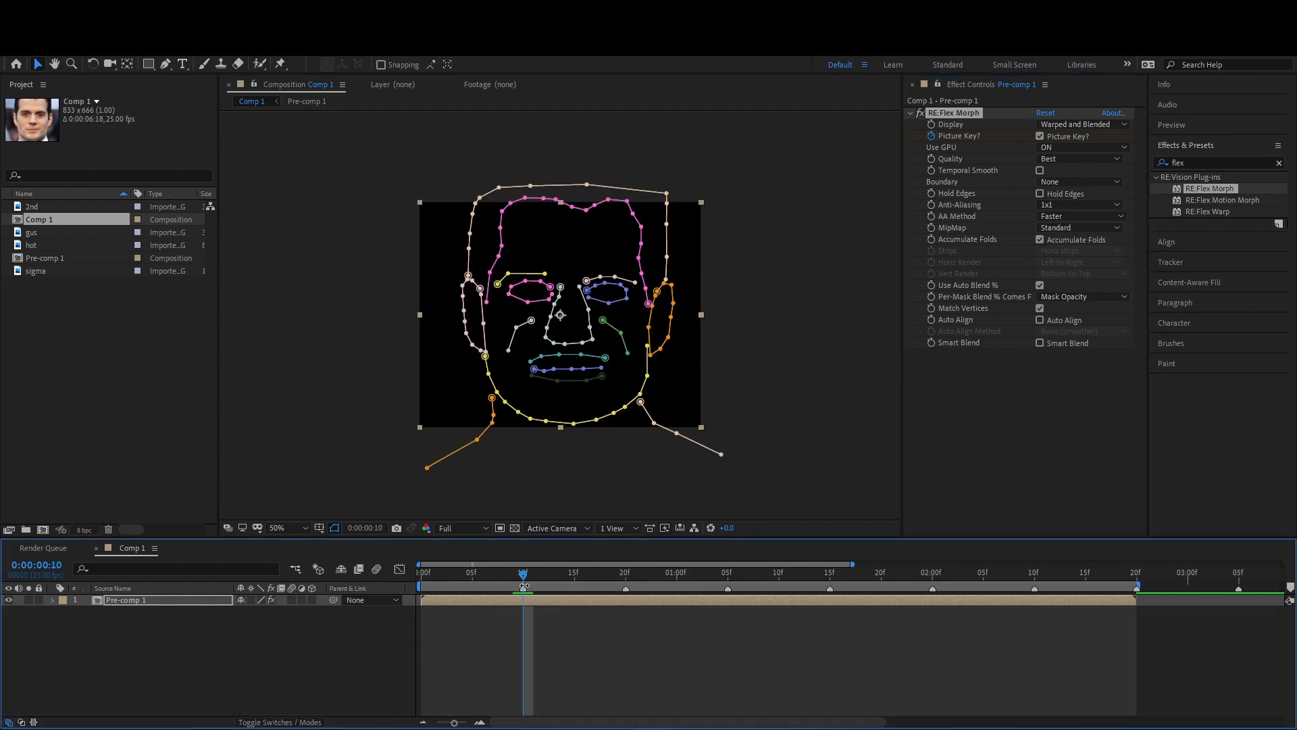
click(1041, 136)
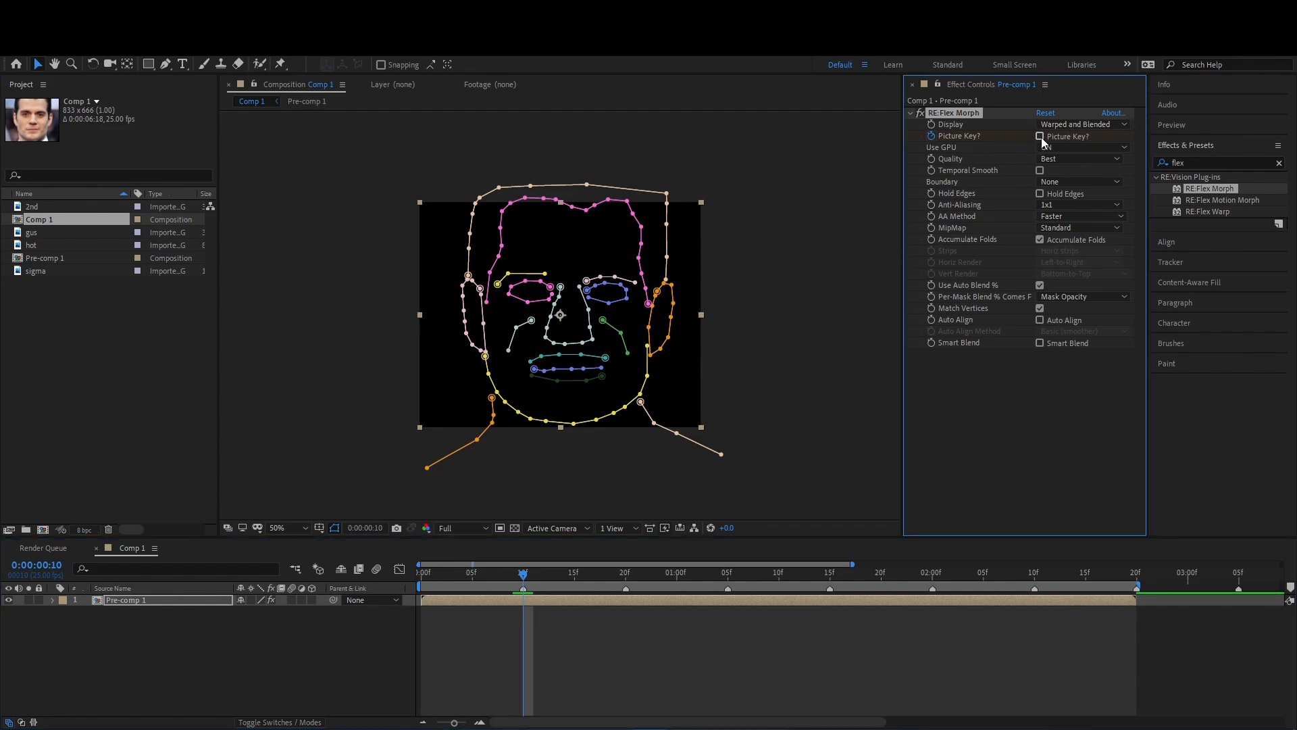
- At 0:00:00:19, reveal the layer's keyframed properties and collapse all the masks above the Picture Key property
click(615, 574)
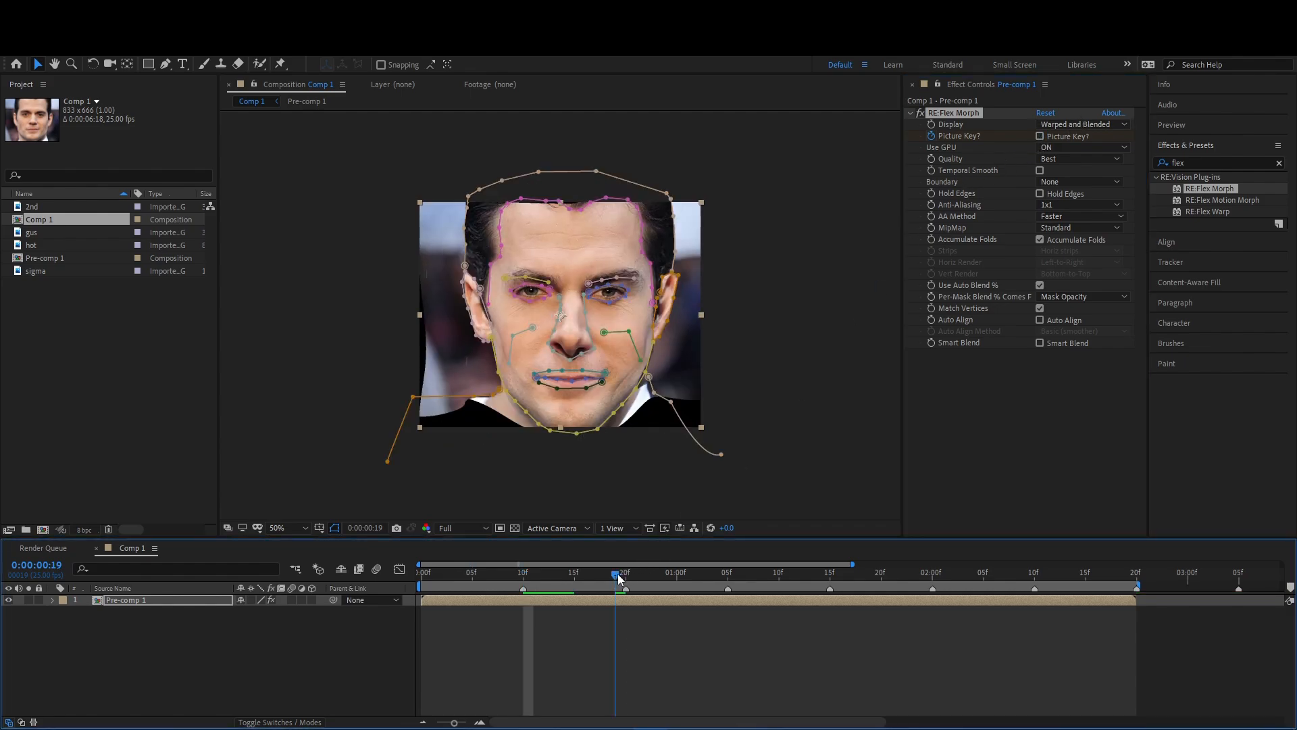
key(u)
scroll(532, 667, down, 5)
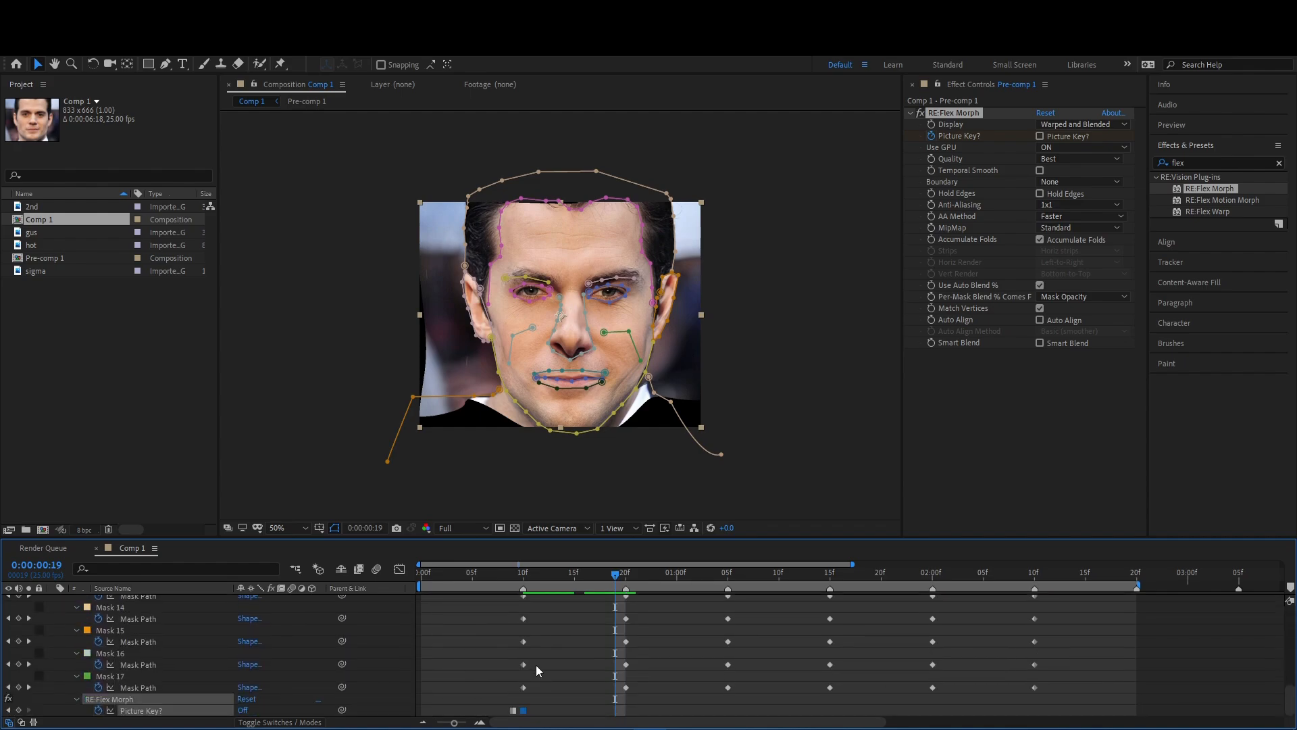
click(119, 677)
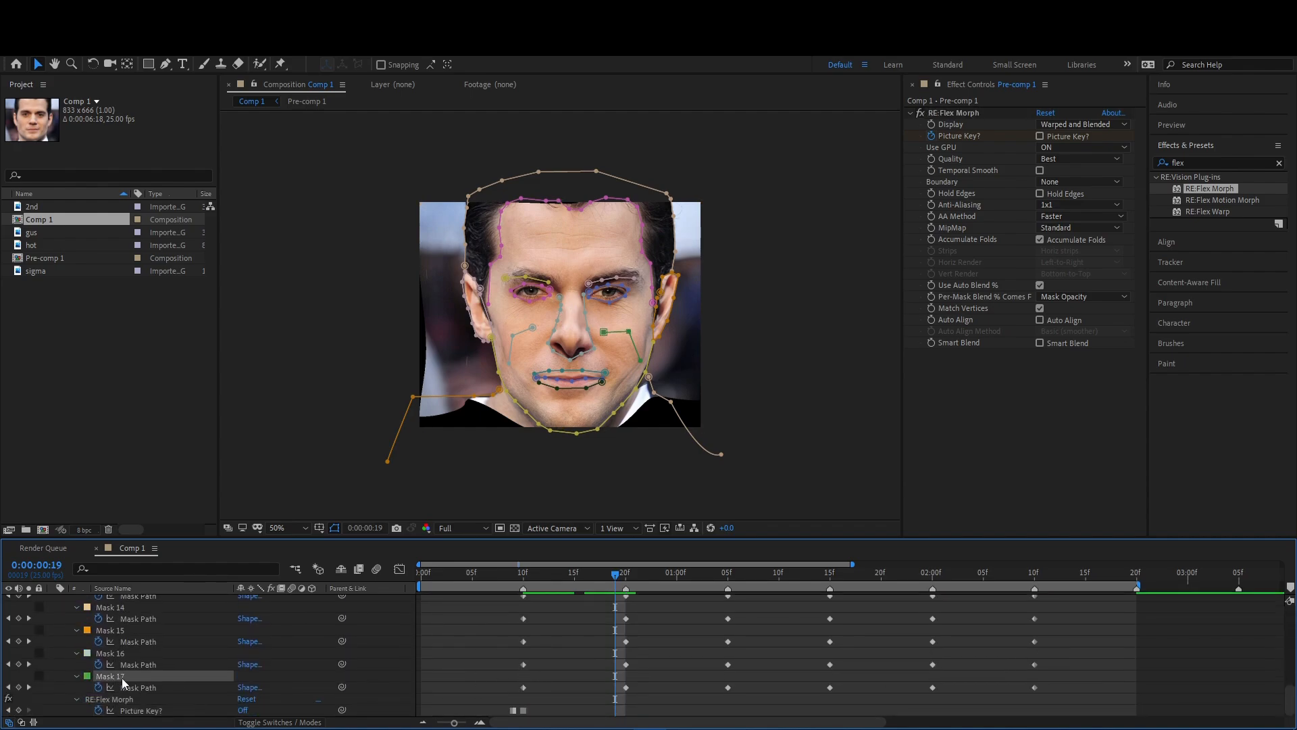
key(ctrl+a)
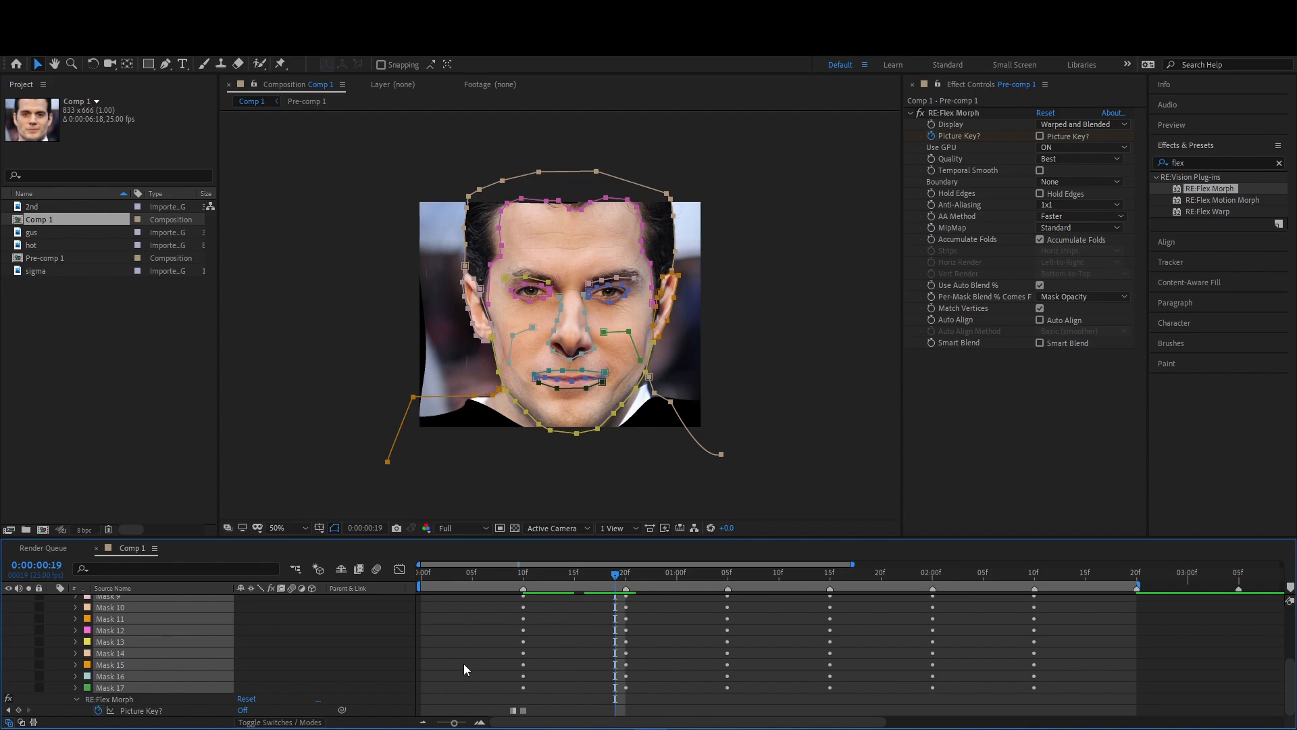
click(577, 669)
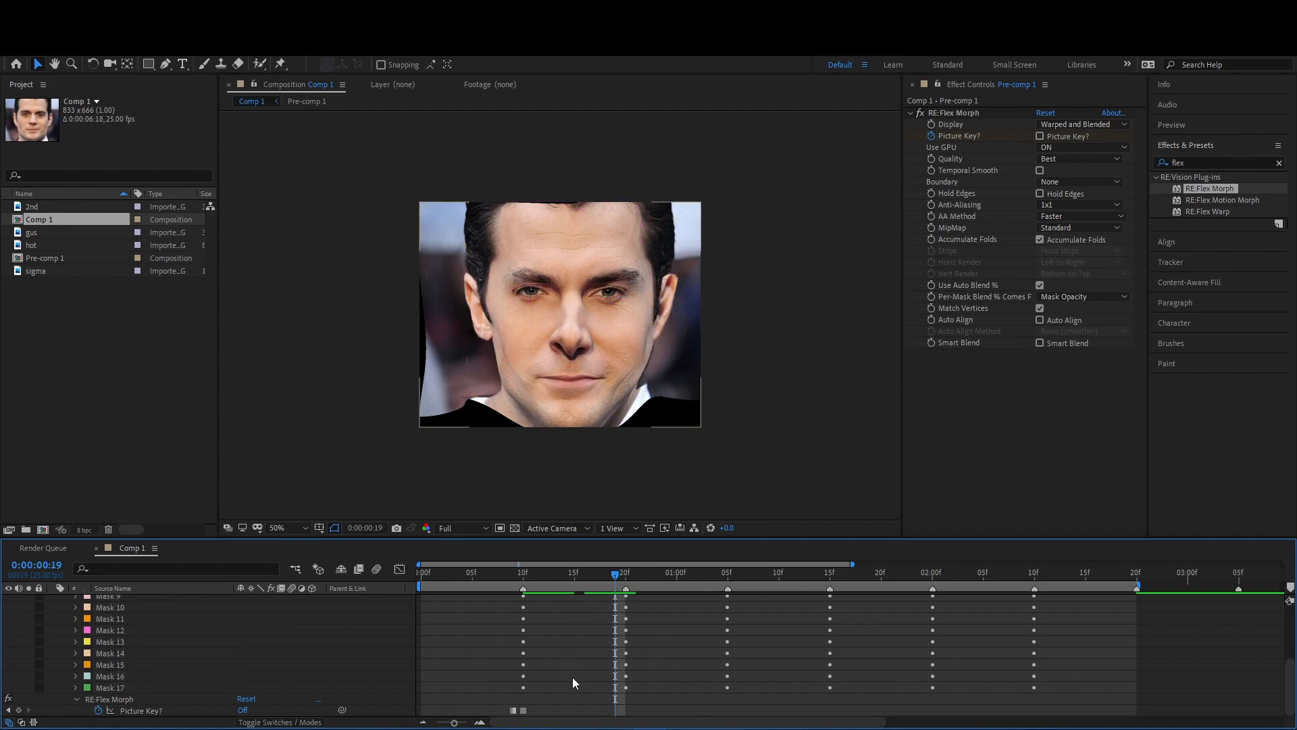
- Keyframe Picture Key off at 0:00:00:19 and on at 0:00:00:20 for the second portrait
click(19, 710)
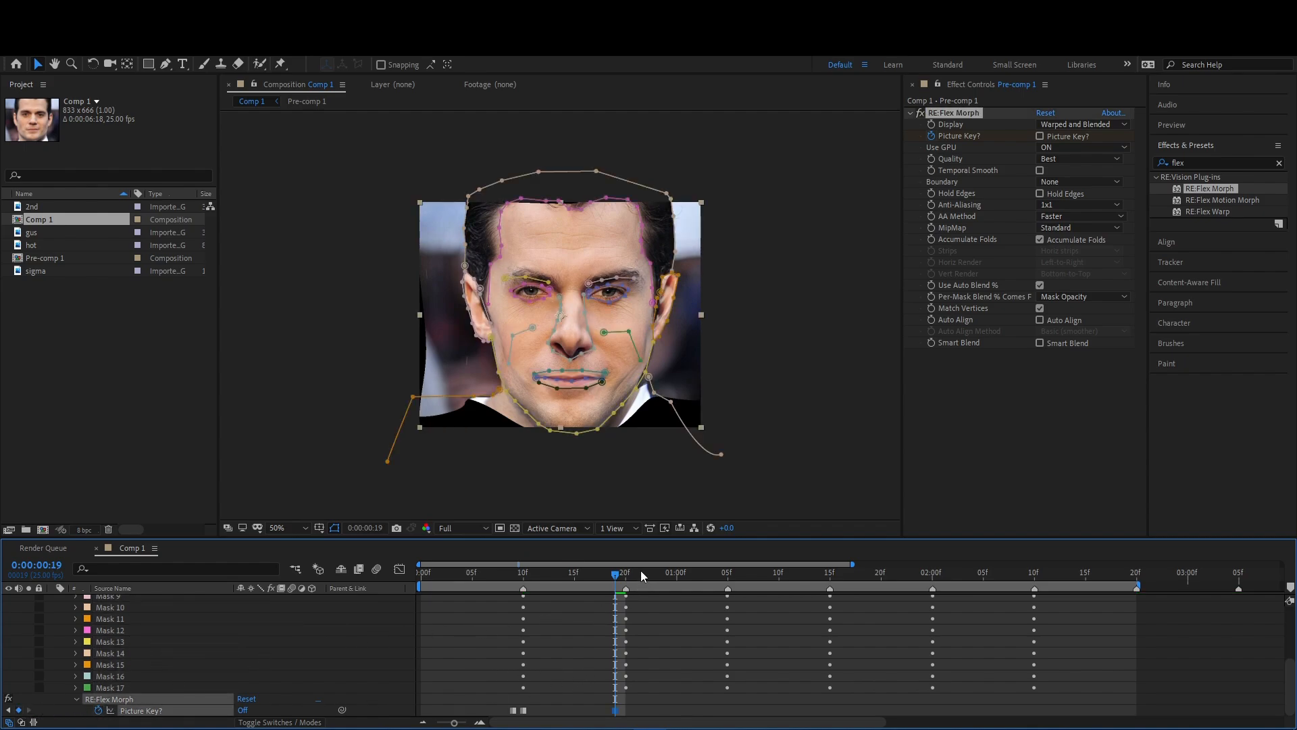
drag(617, 579, 625, 579)
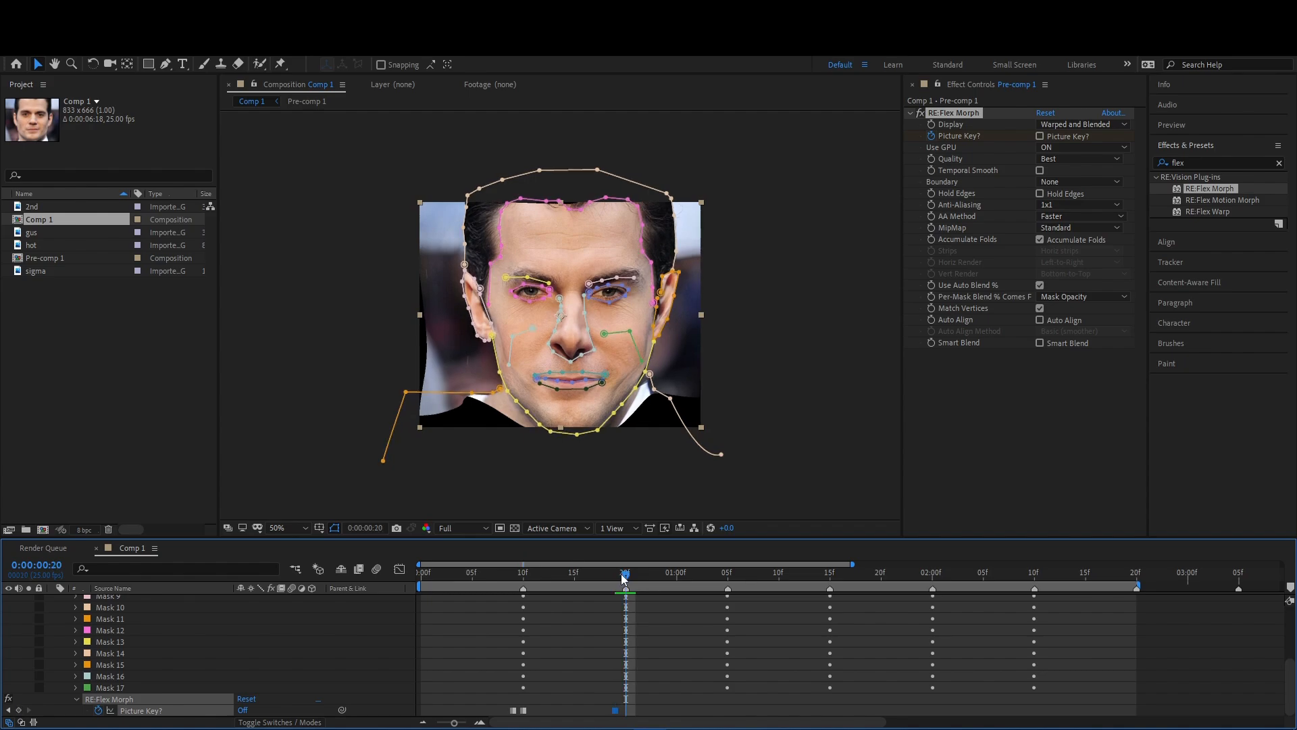
click(247, 709)
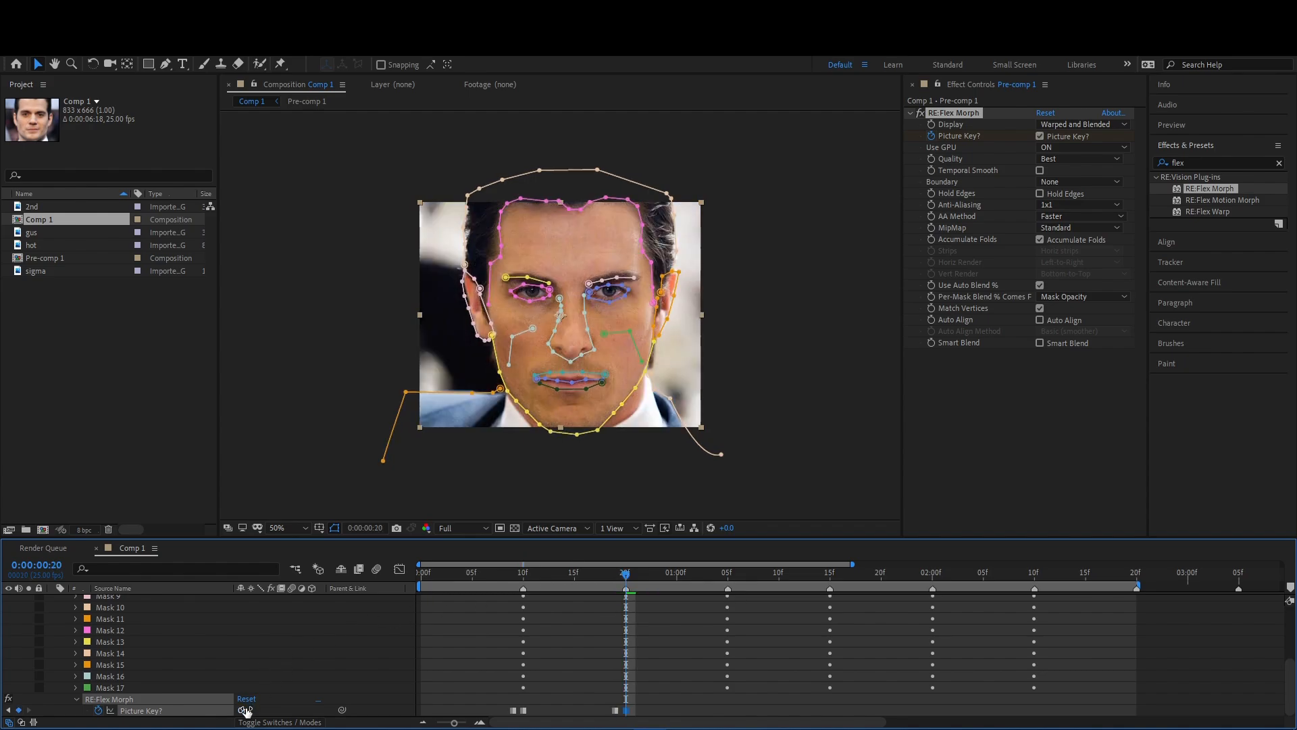
- Keyframe Picture Key on at 0:00:01:04 and off at 0:00:01:05
drag(679, 572, 717, 572)
click(18, 710)
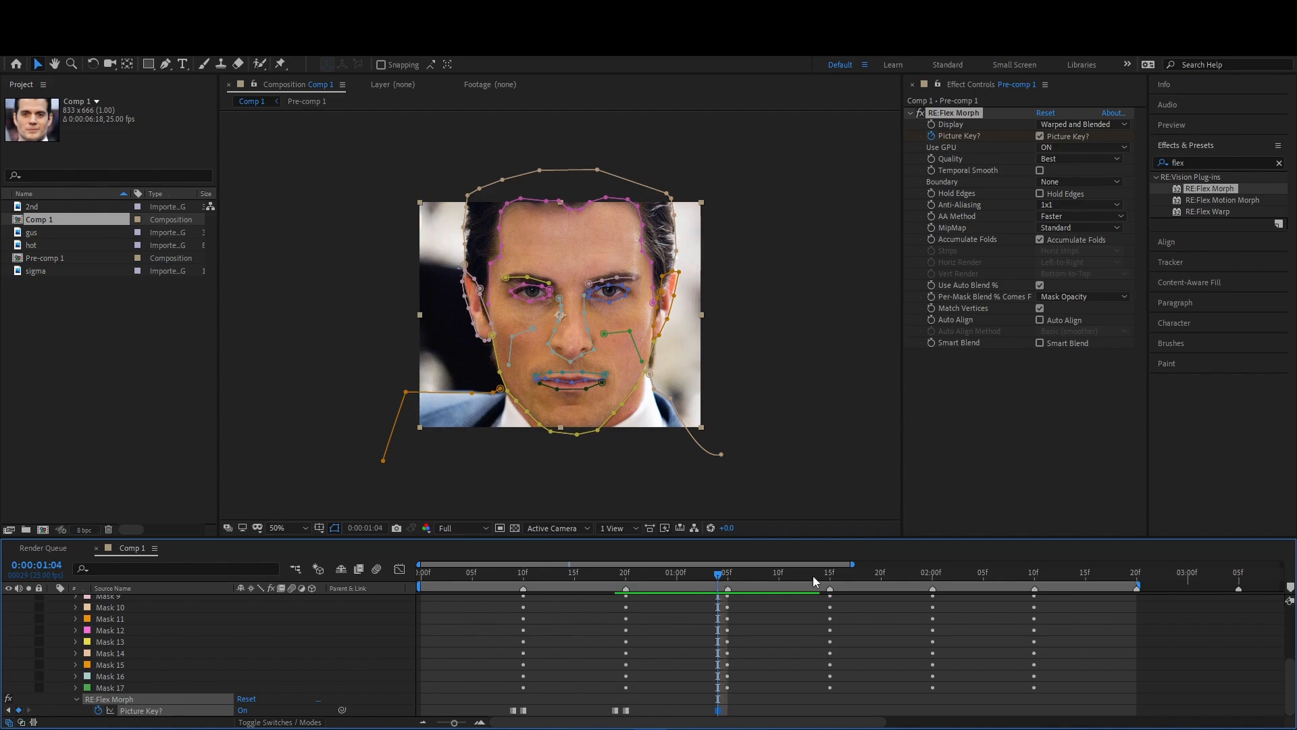
click(725, 575)
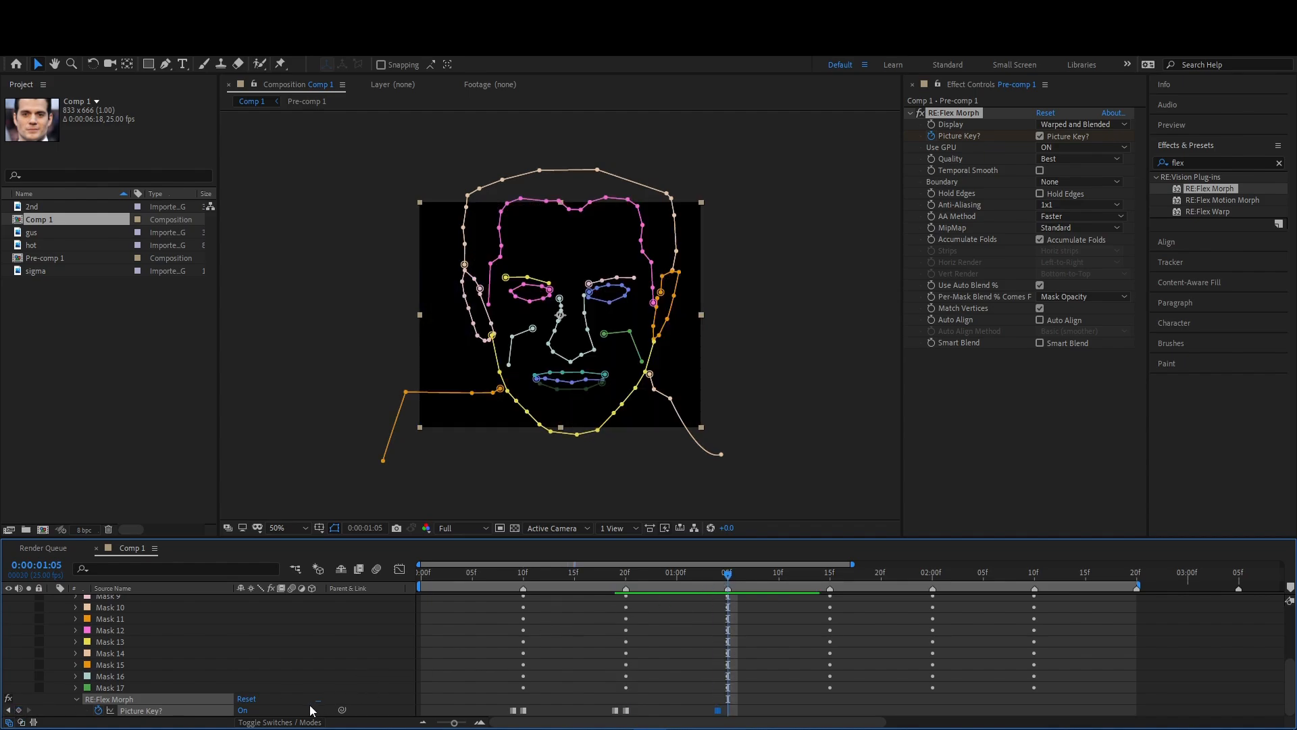
click(244, 711)
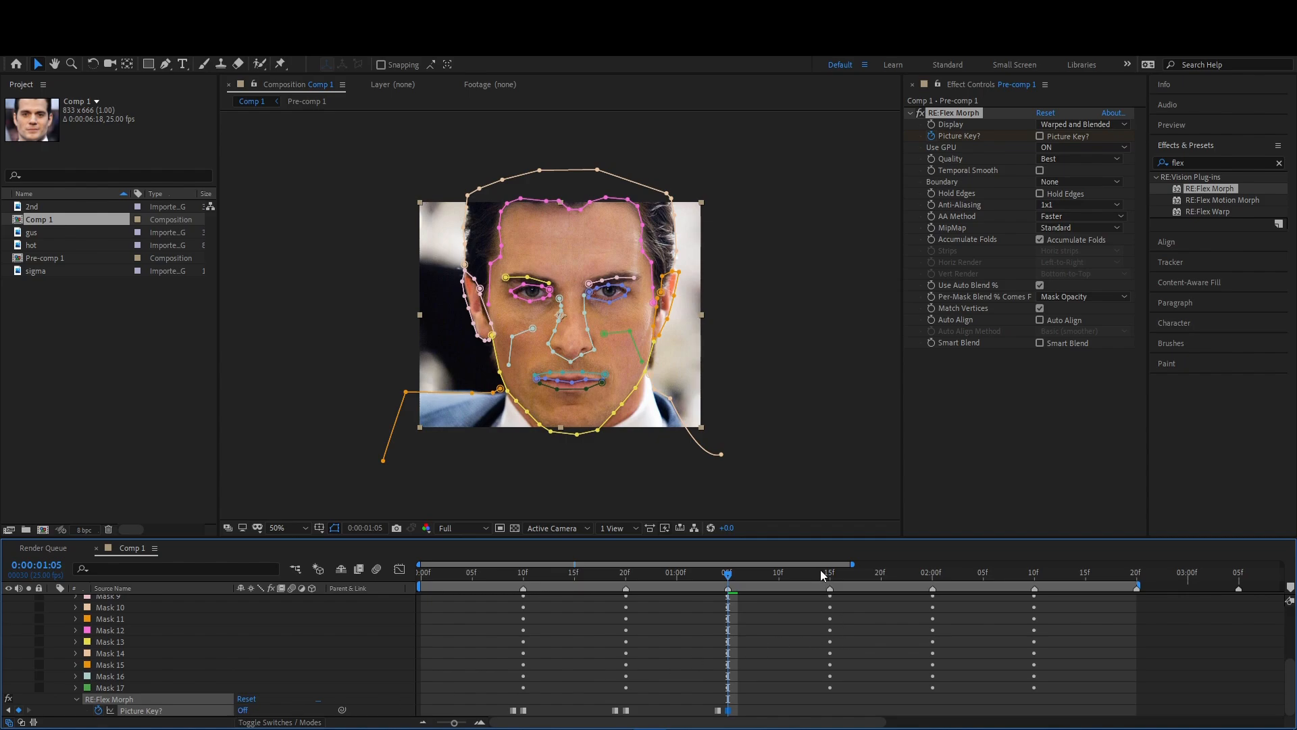
- Keyframe Picture Key off at 0:00:01:14 and on at 0:00:01:15 for the third portrait
click(821, 575)
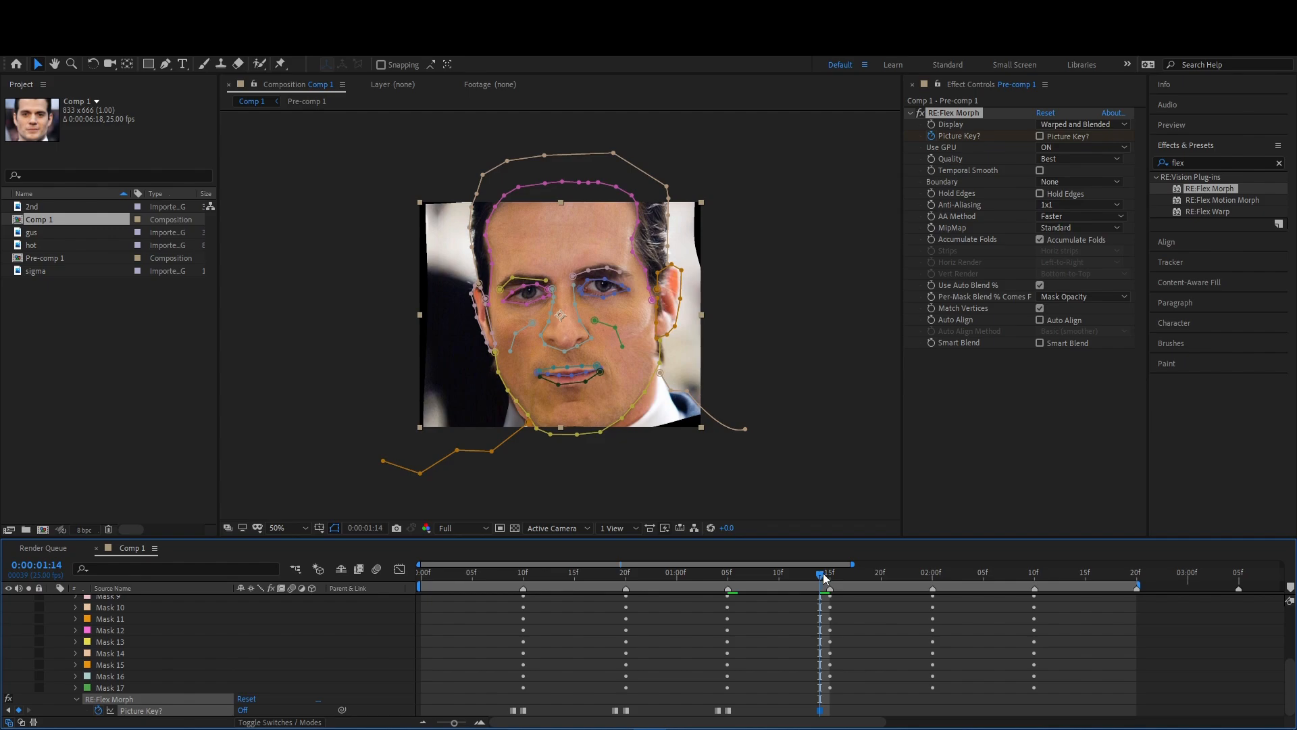
drag(823, 576, 829, 576)
click(243, 710)
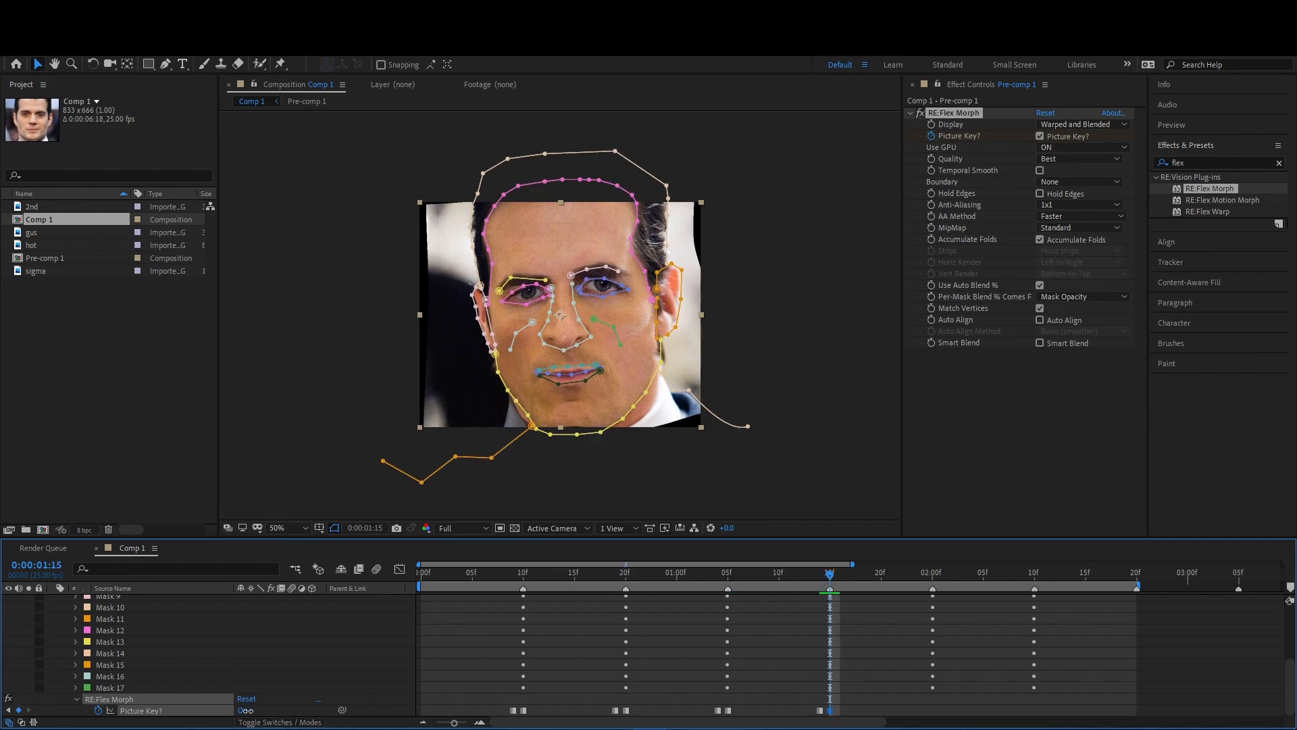
- Keyframe Picture Key on at 0:00:01:24 and off at 0:00:02:00
drag(845, 580, 925, 634)
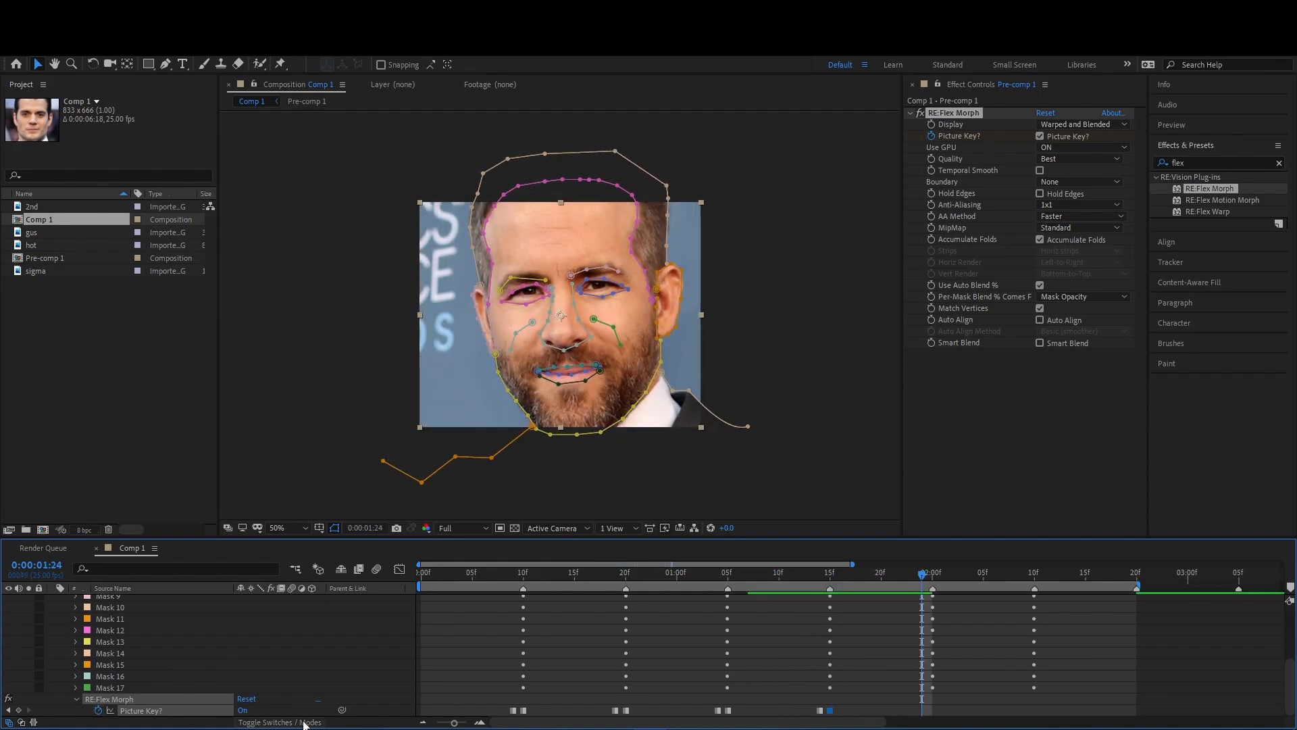
click(18, 710)
key(Page_Down)
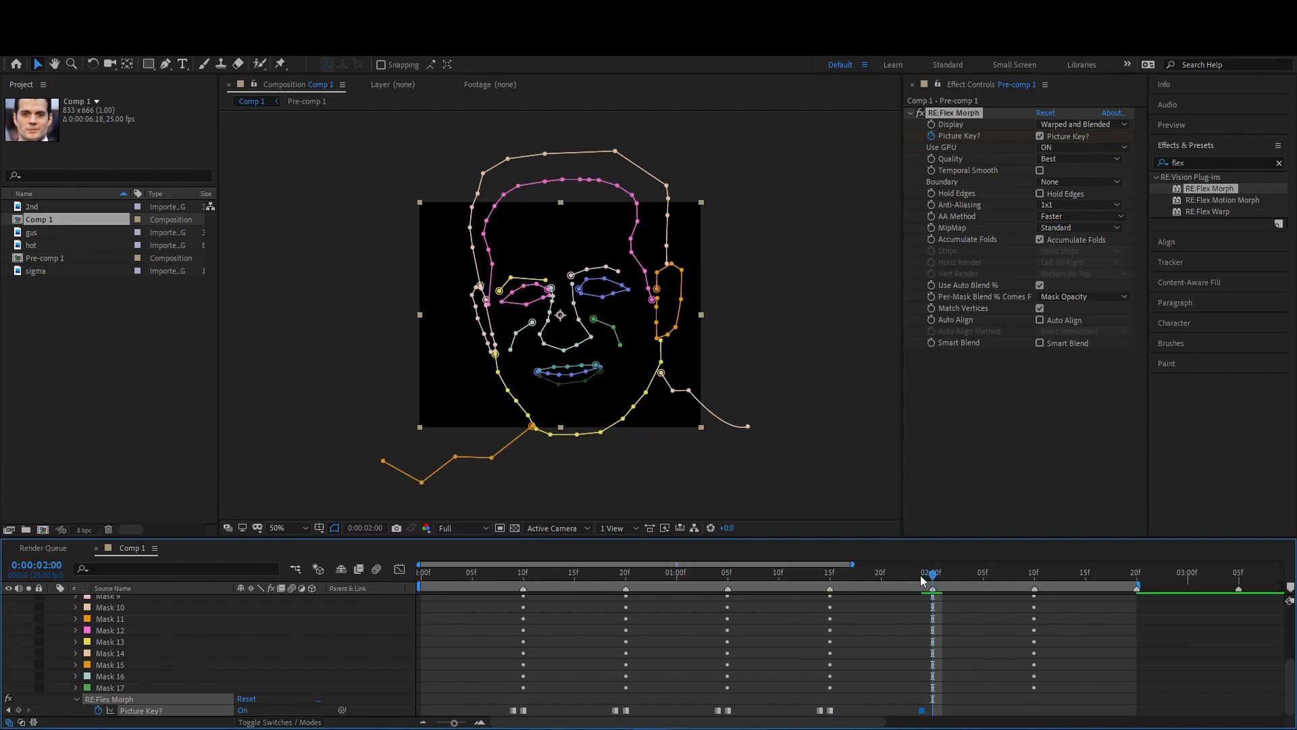
click(265, 710)
- Keyframe Picture Key off at 0:00:02:09 and on at 0:00:02:10 for the fourth portrait
drag(938, 579, 1025, 608)
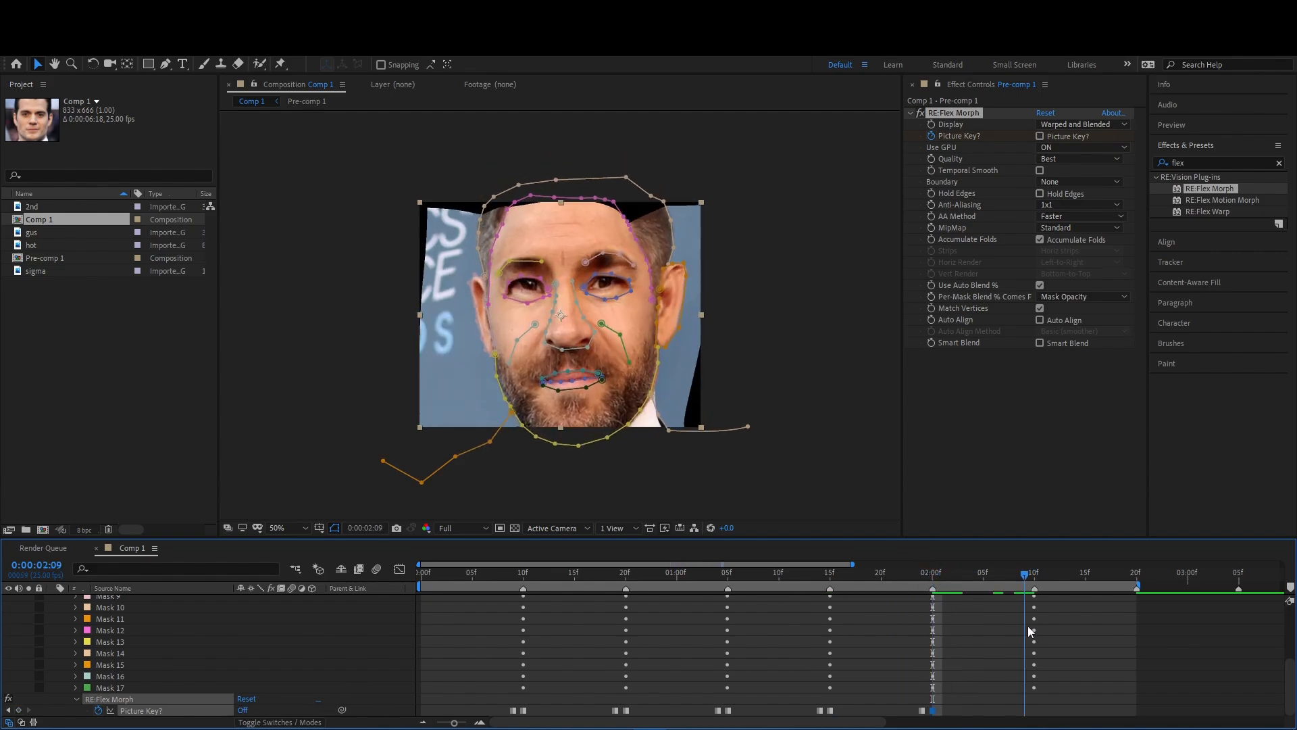
click(19, 709)
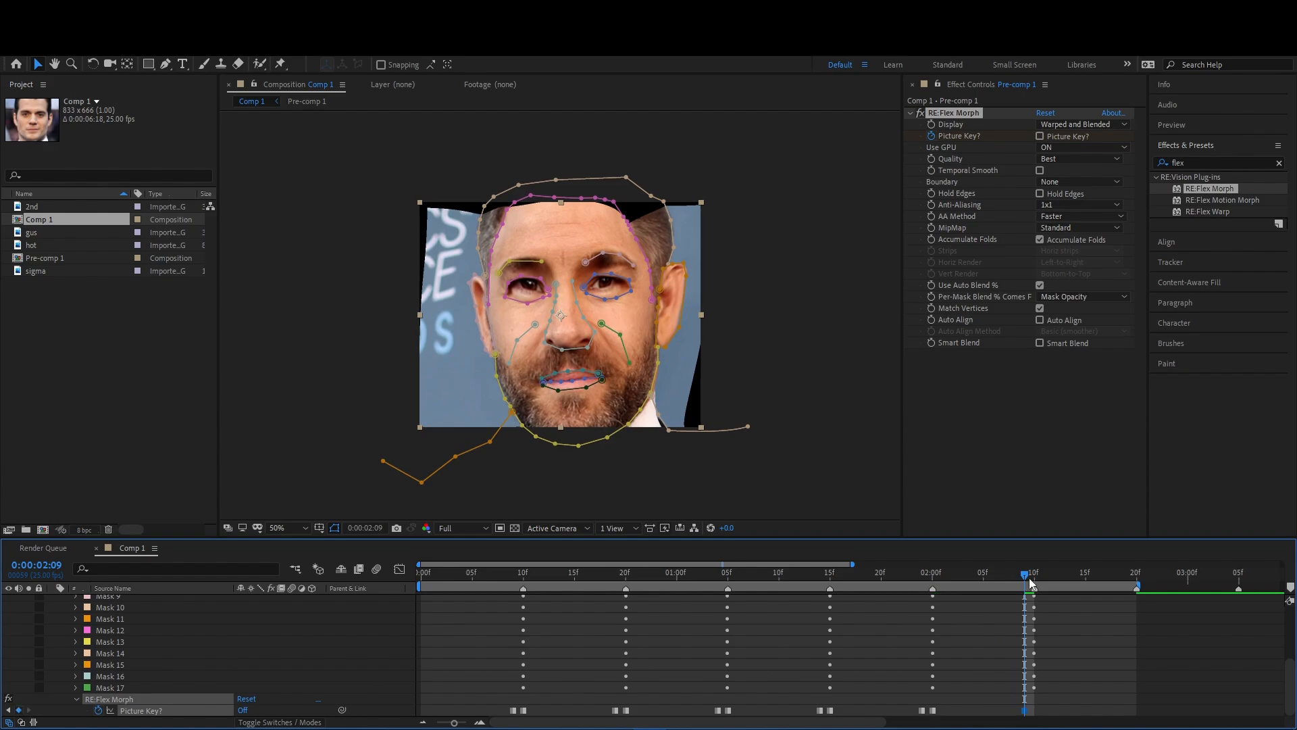
drag(1025, 577, 1035, 576)
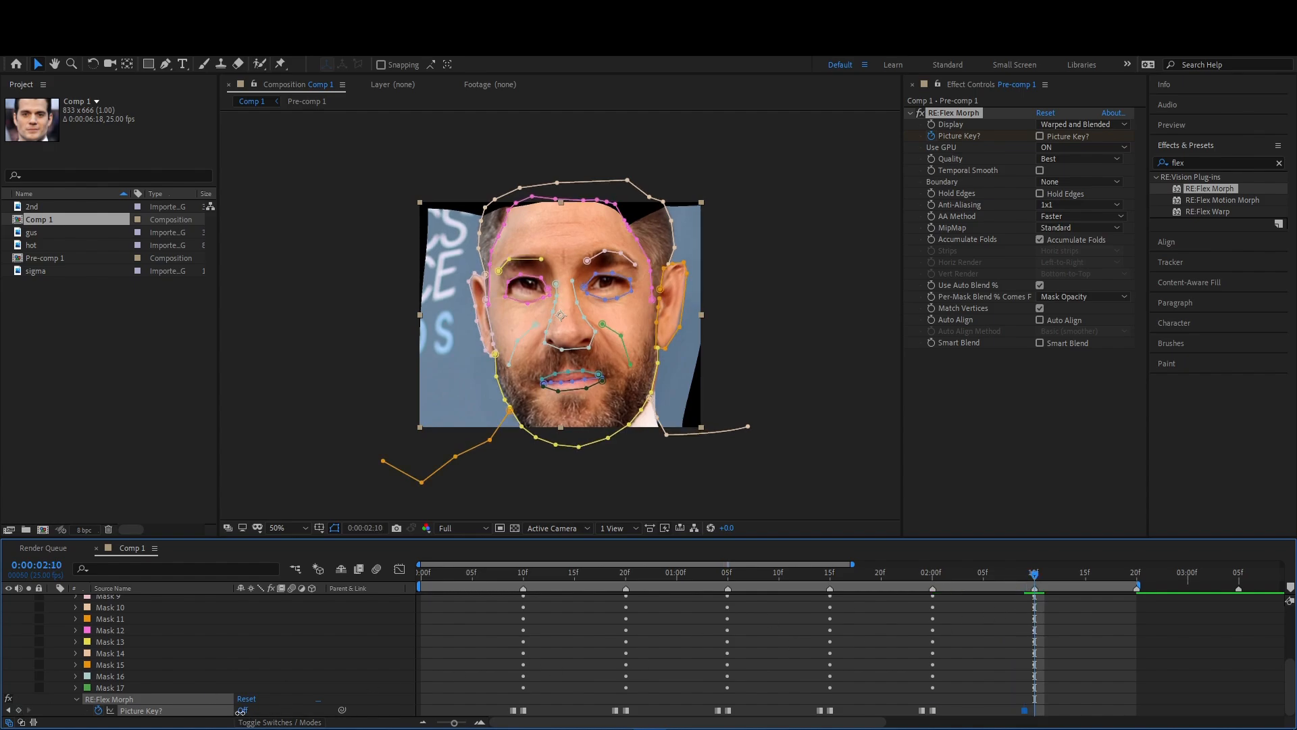
click(241, 710)
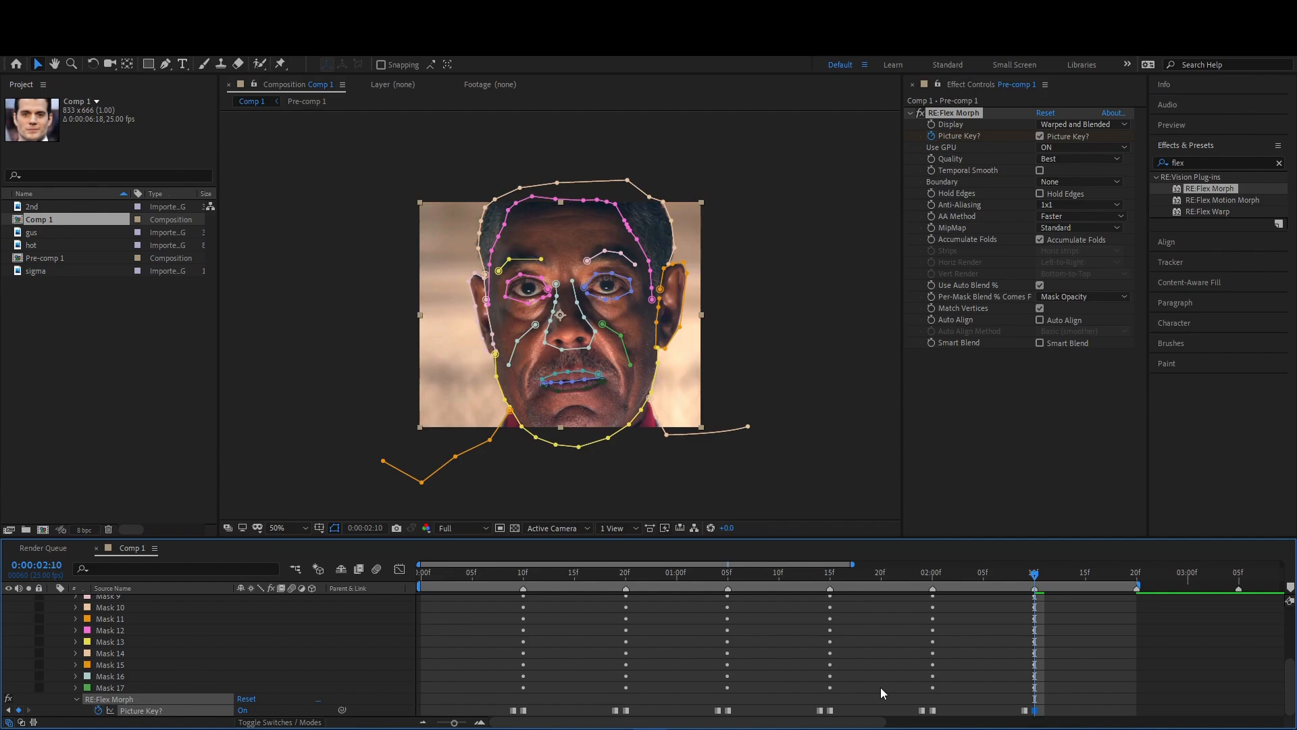
- Hide the mask outlines and scrub through the timeline to review the morph, stopping at 0:00:00:17
drag(1041, 578, 941, 597)
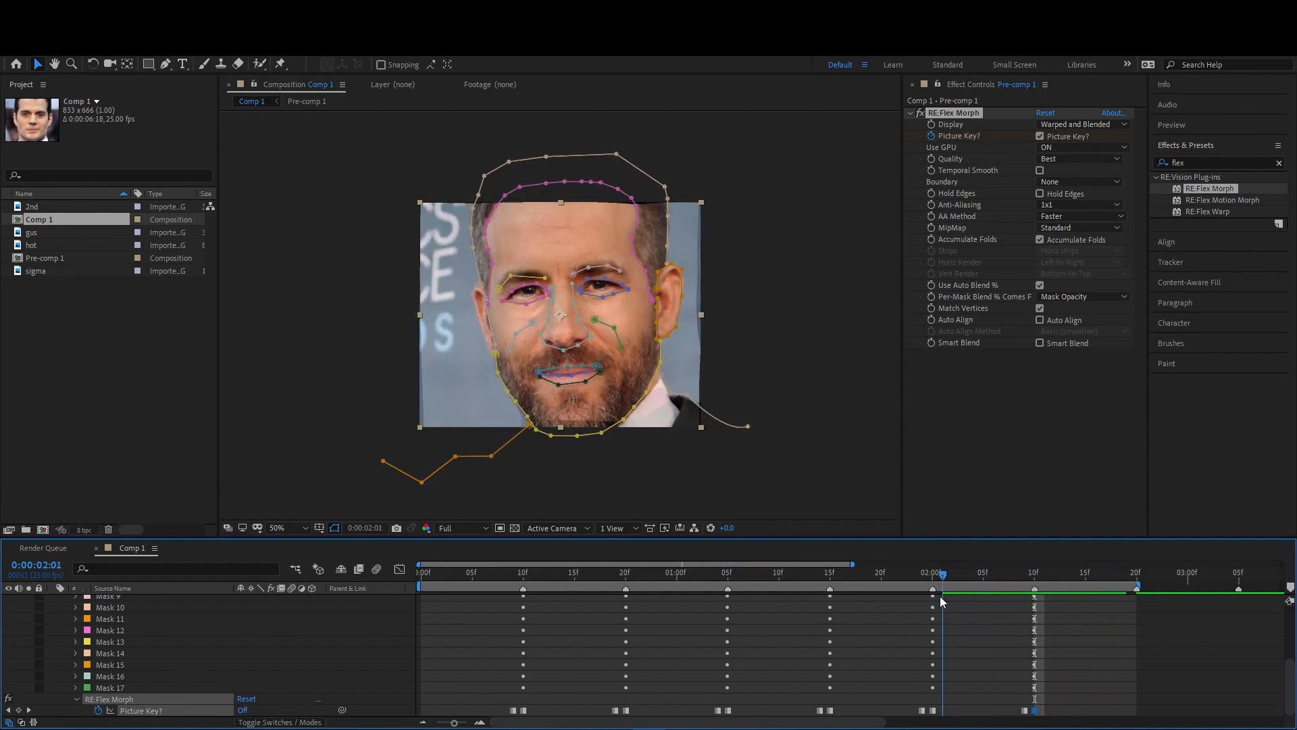
click(965, 635)
key(u)
click(336, 528)
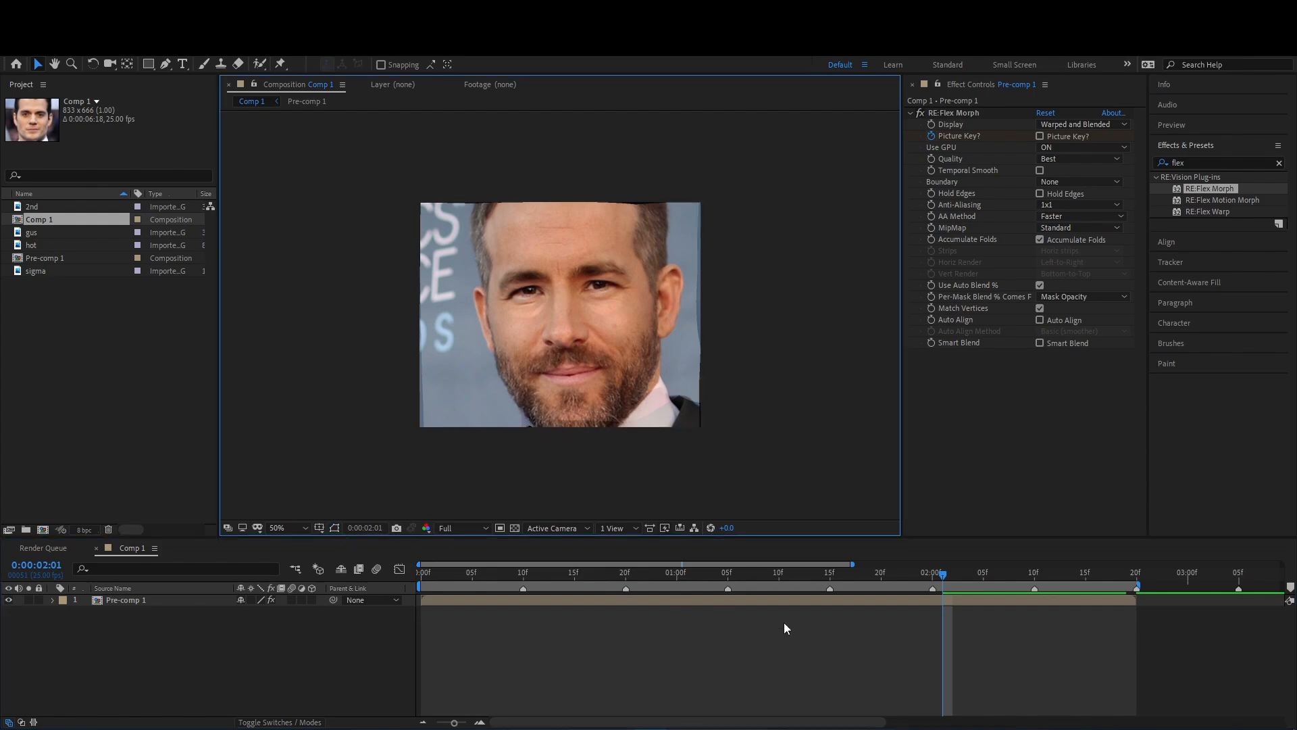
drag(702, 575, 595, 615)
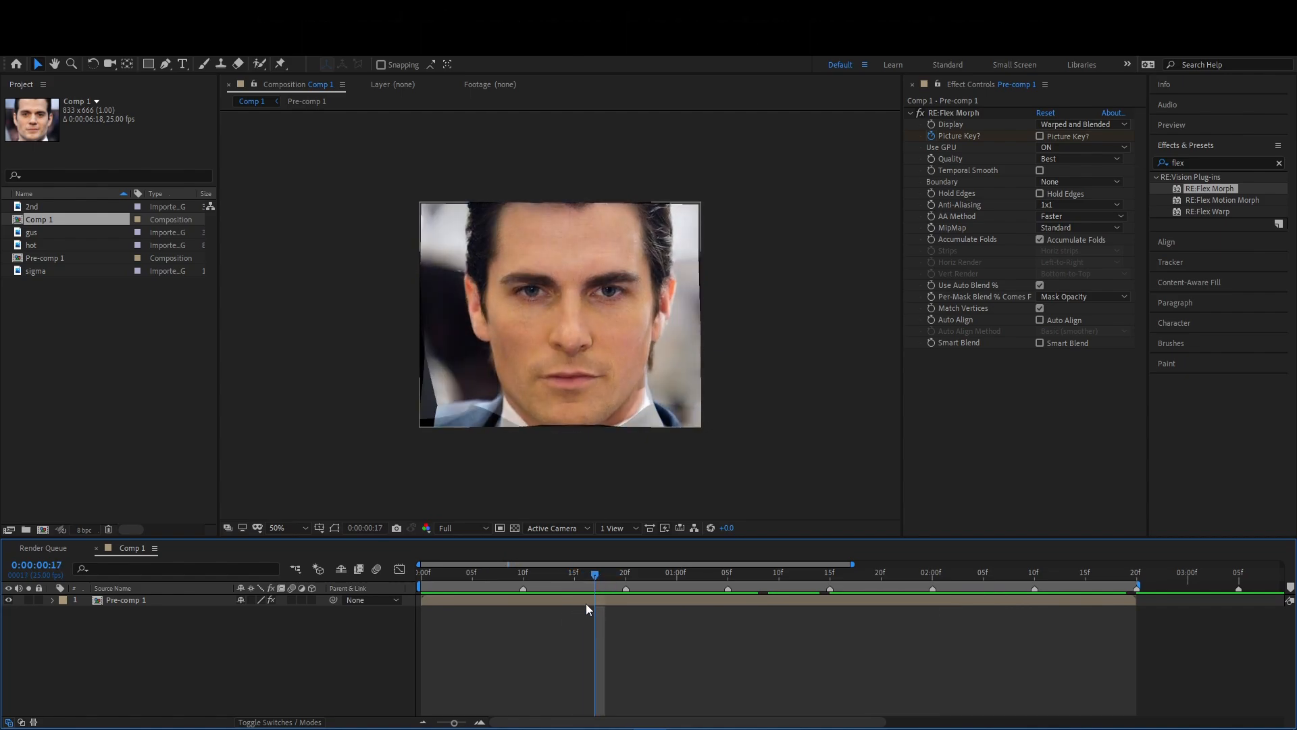
- Find the Motion Tile effect and apply it to the Pre-comp 1 layer above RE:Flex Morph
click(585, 600)
click(1204, 162)
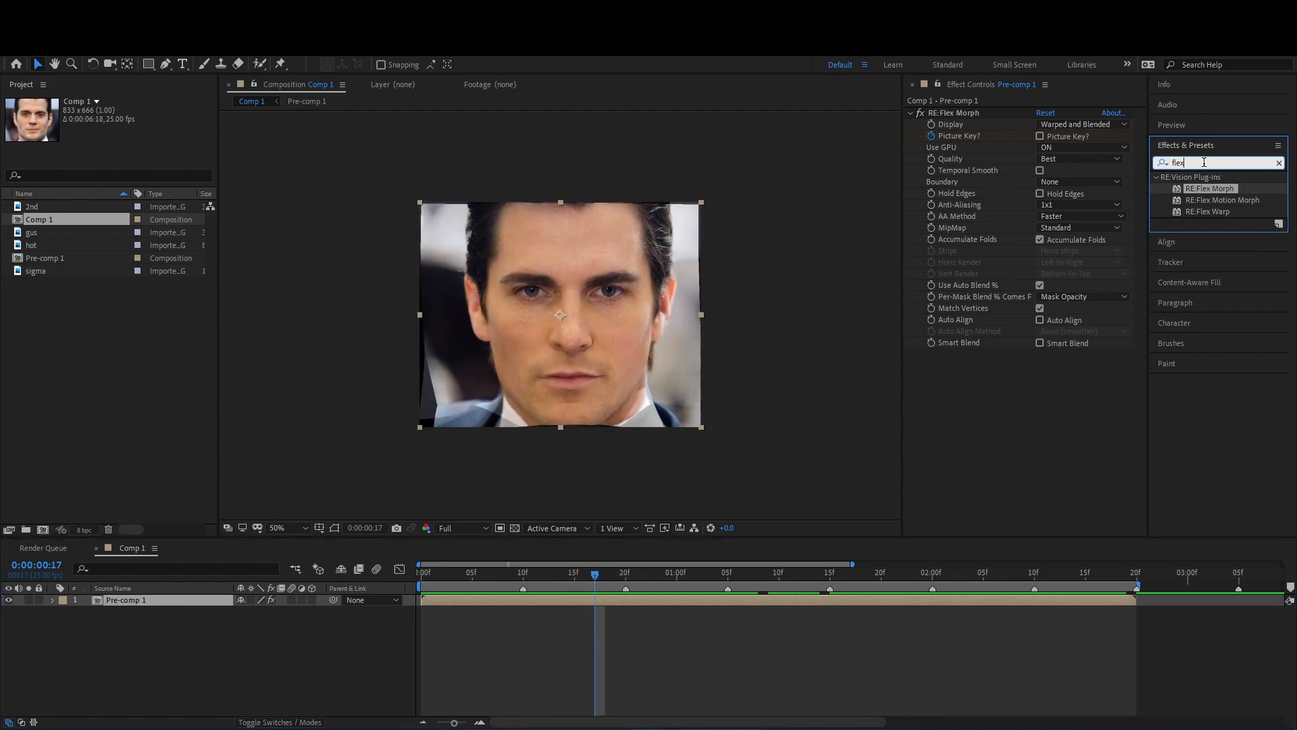
text(motion tile)
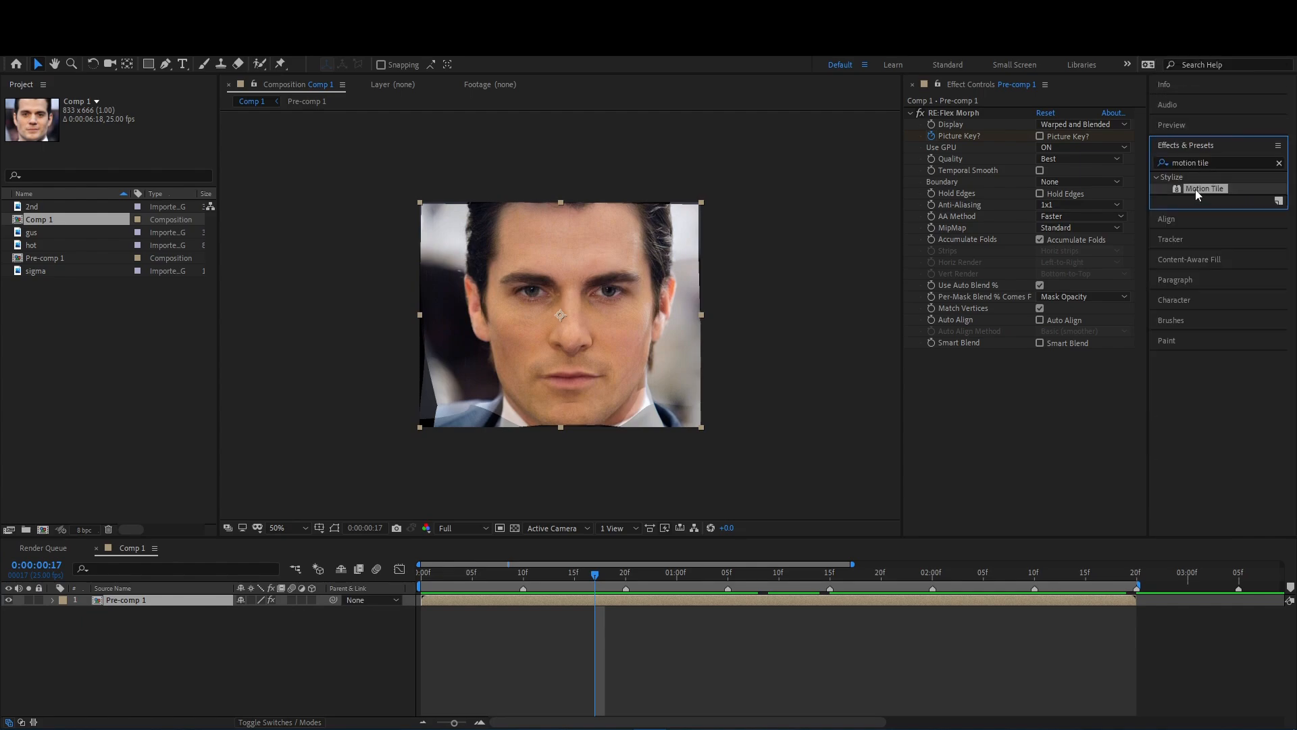
drag(1204, 189, 986, 114)
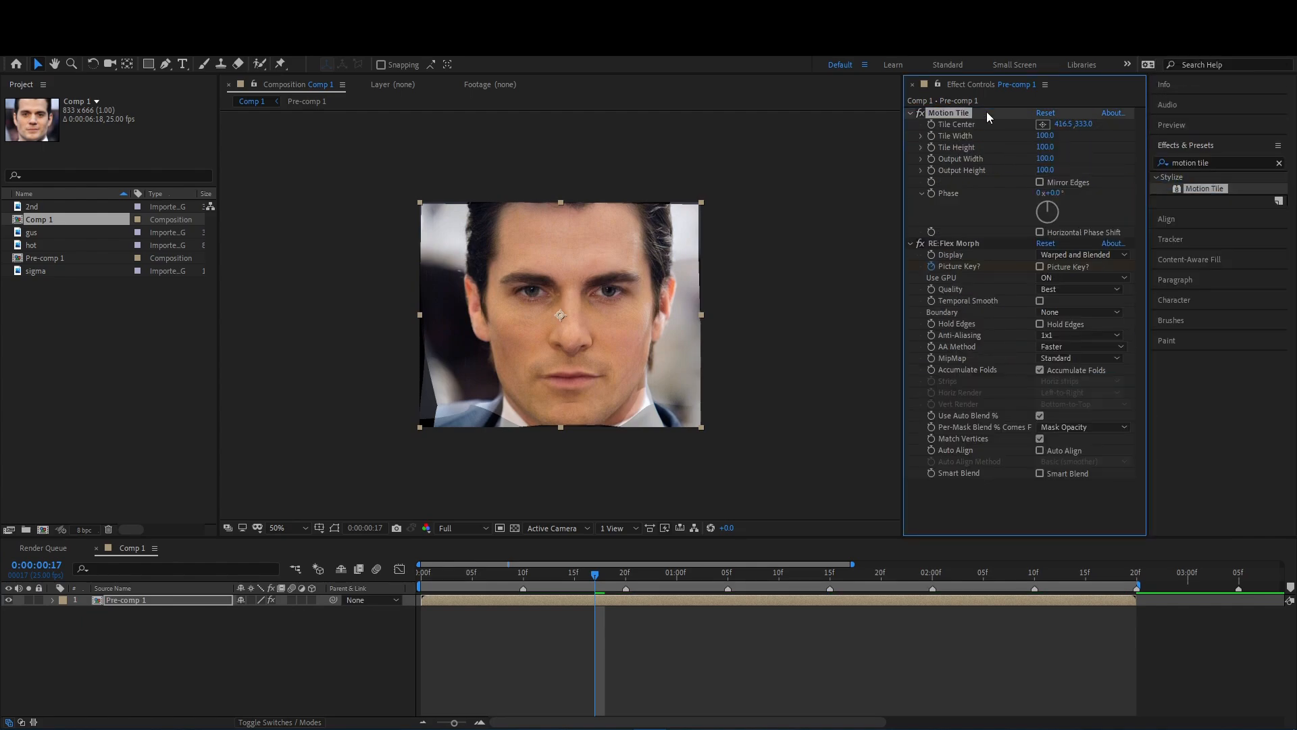
- Set Motion Tile's Output Width to 170 and Output Height to 160, enable Mirror Edges, and collapse the effect
drag(1045, 159, 1043, 179)
click(1040, 182)
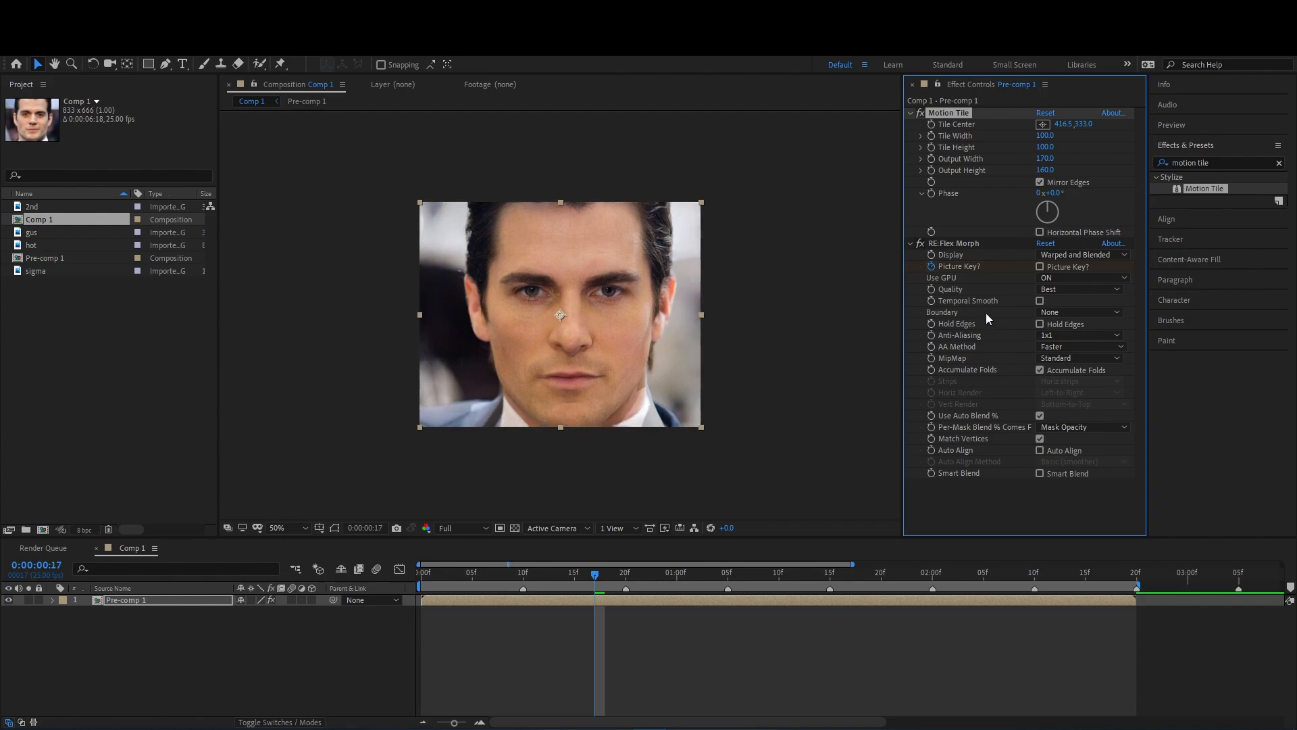
click(910, 113)
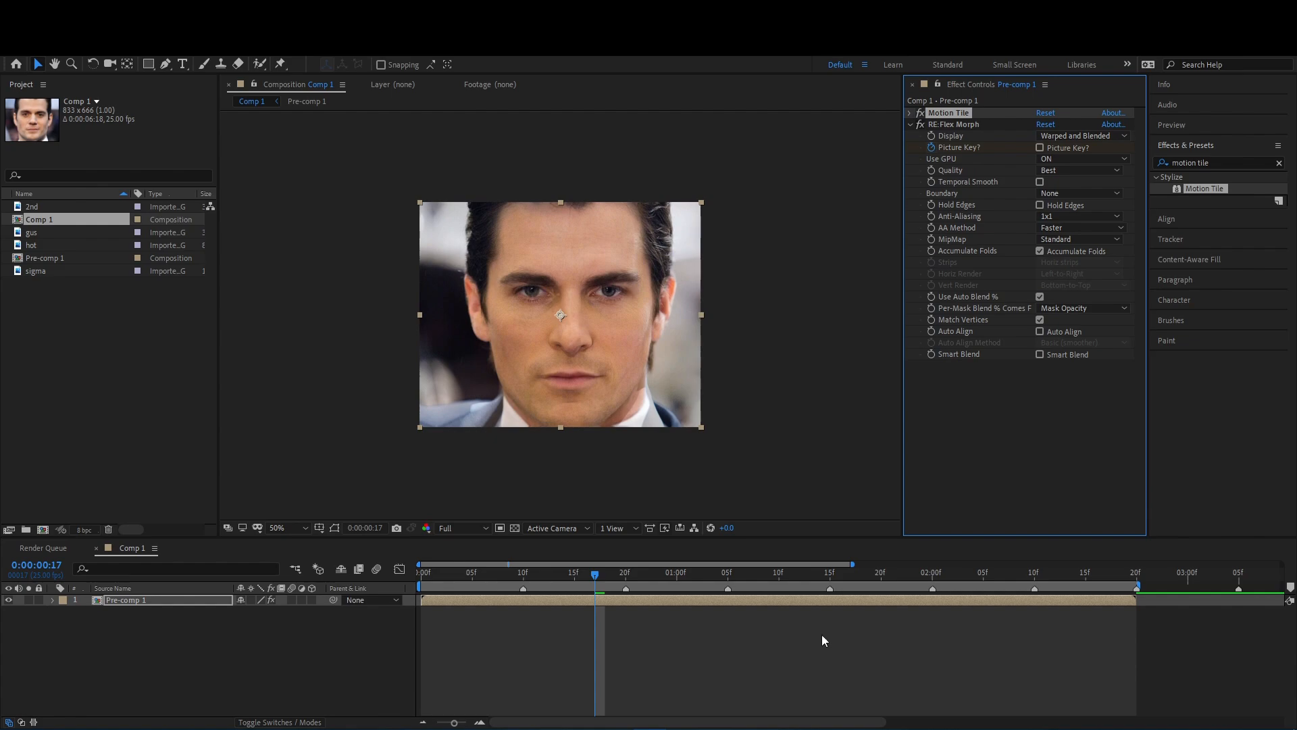